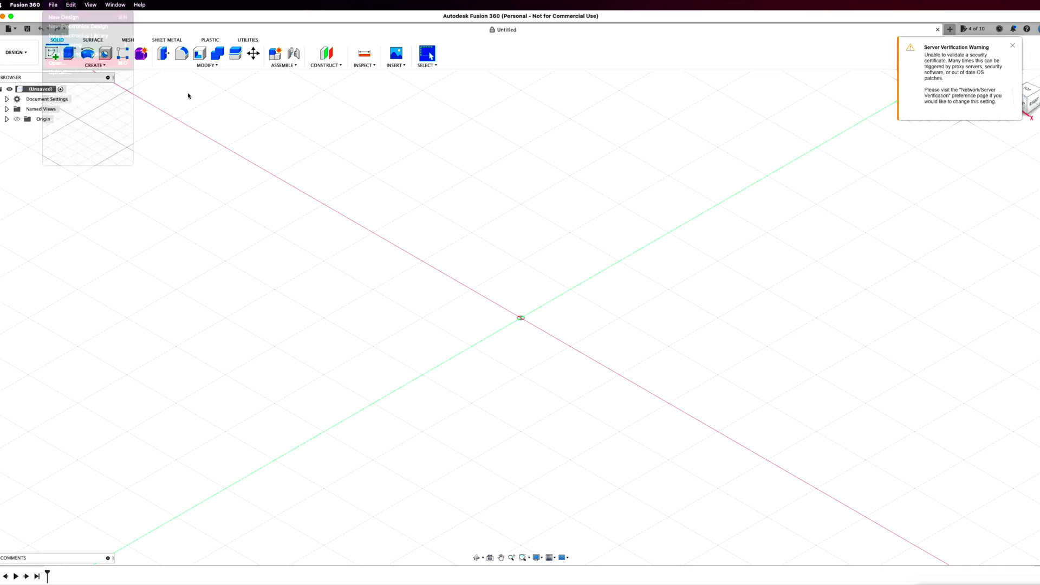
Step: Open side table.step from the CAD Files folder on the computer
click(99, 463)
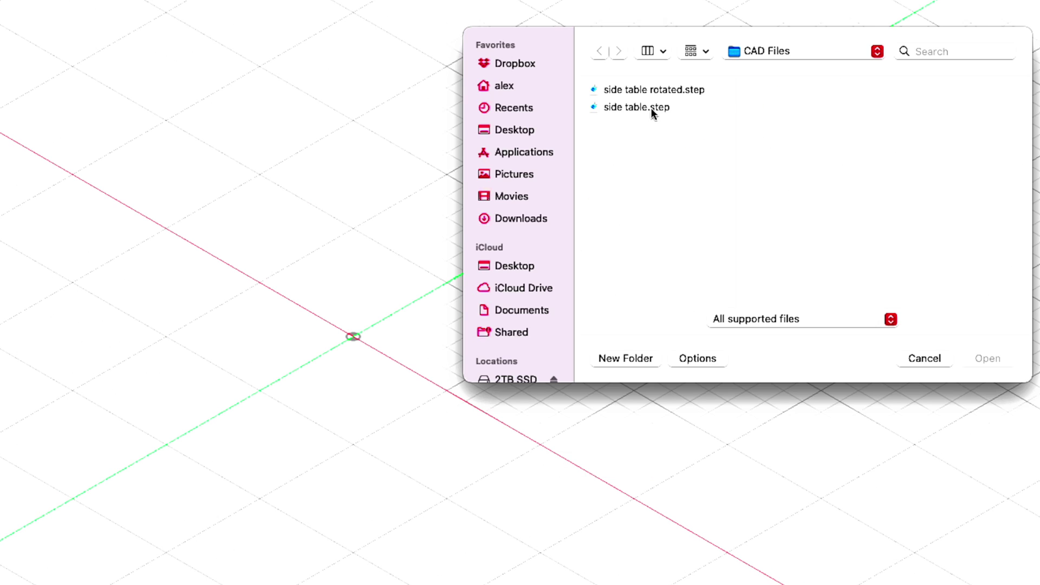
click(643, 108)
click(987, 359)
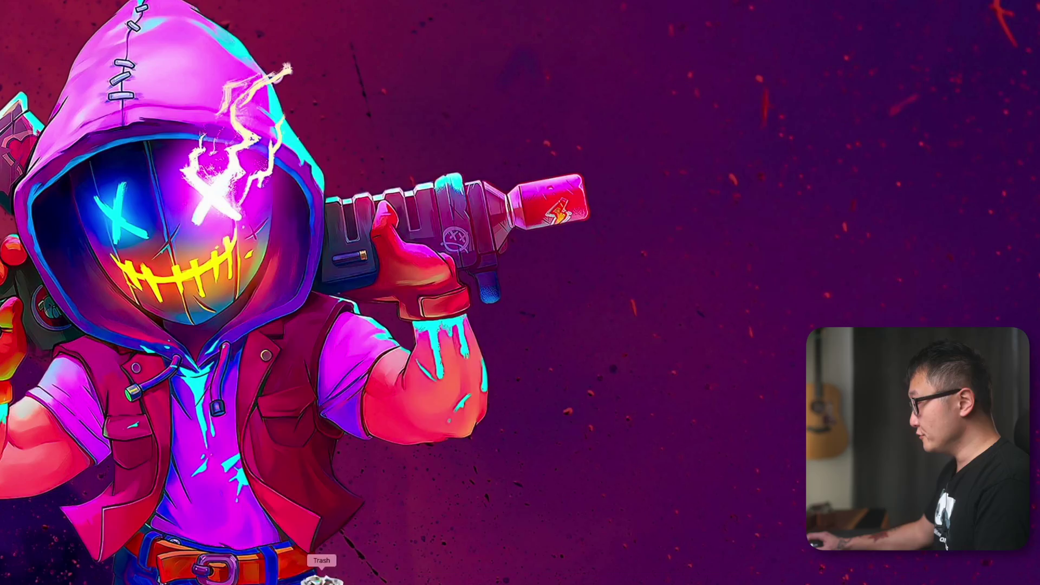
Step: Start a sketch on the XY ground plane using the Center Diameter Circle tool
click(287, 578)
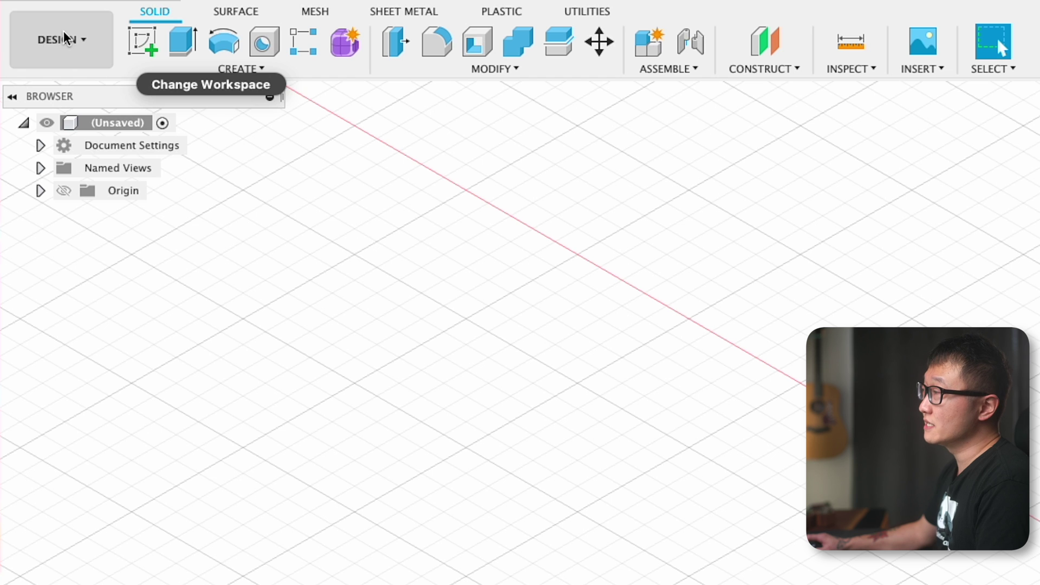
click(153, 49)
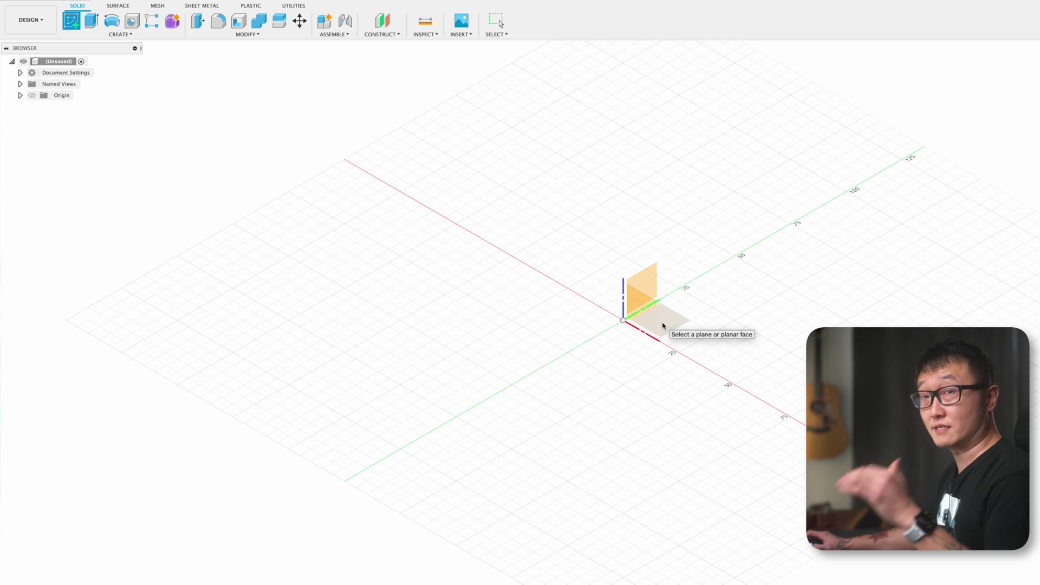
click(662, 325)
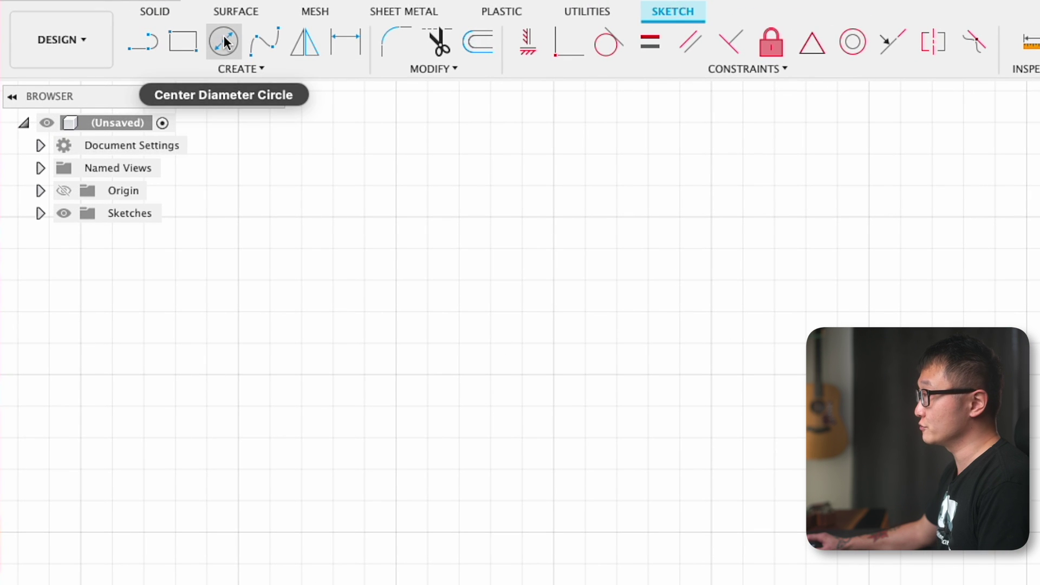
click(223, 42)
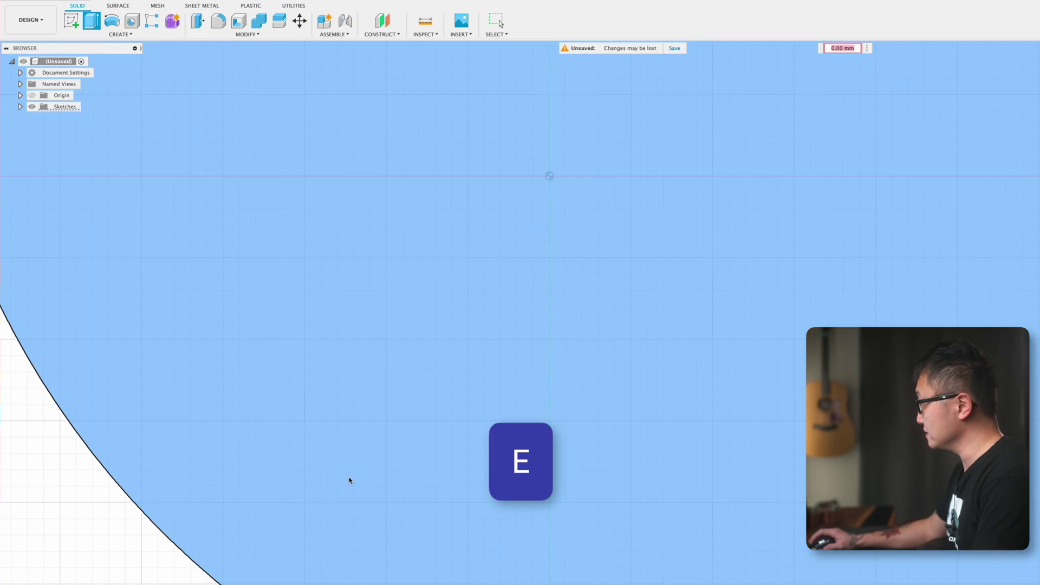
Step: Extrude the circle into a 20 mm thick disc
scroll(460, 374, down, 10)
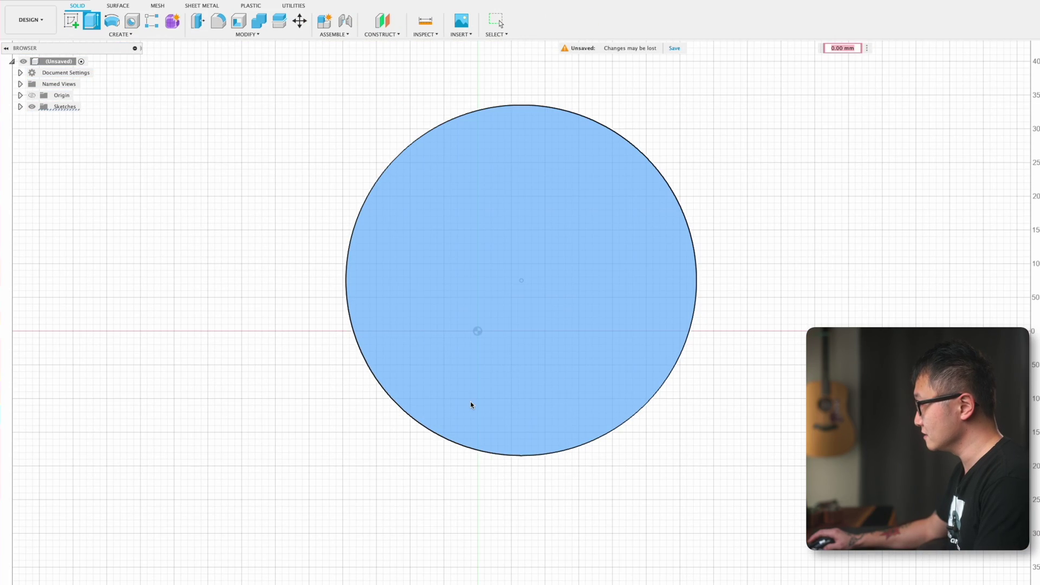
key(Escape)
key(e)
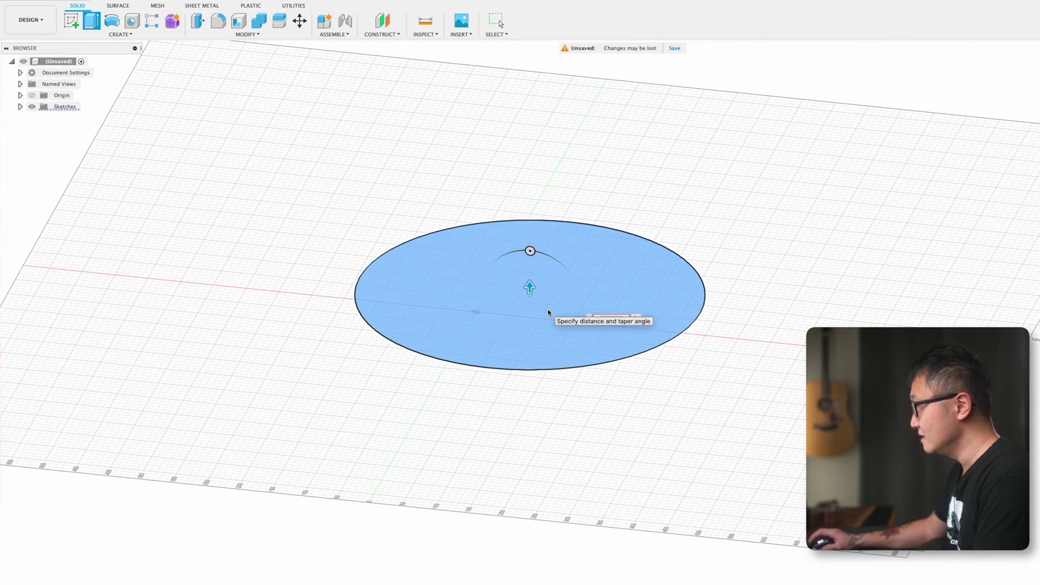
drag(530, 298, 530, 288)
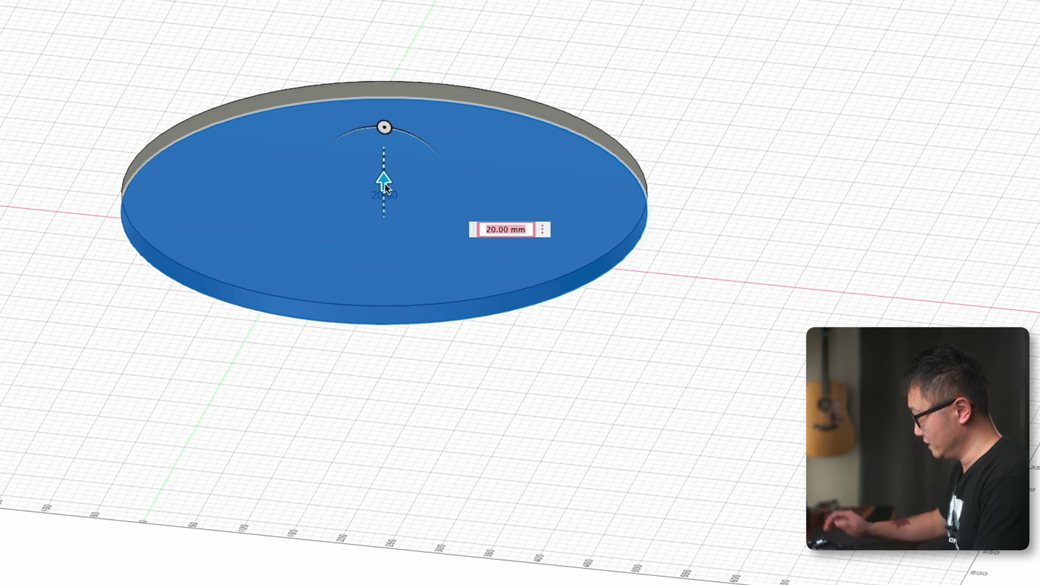
key(Return)
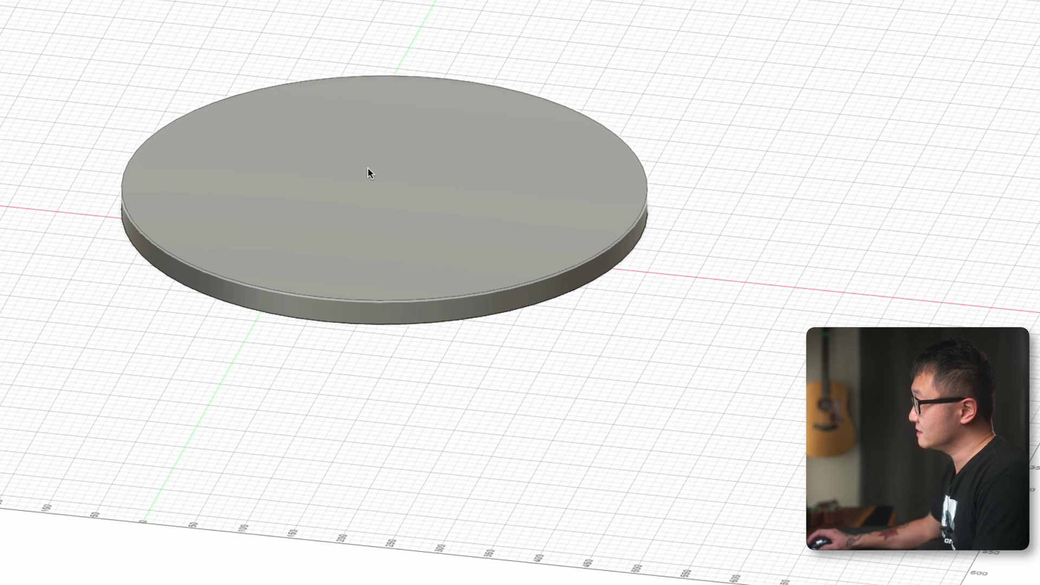
Step: Offset the disc's top outer edge 15 mm inward on its top face
click(368, 168)
key(o)
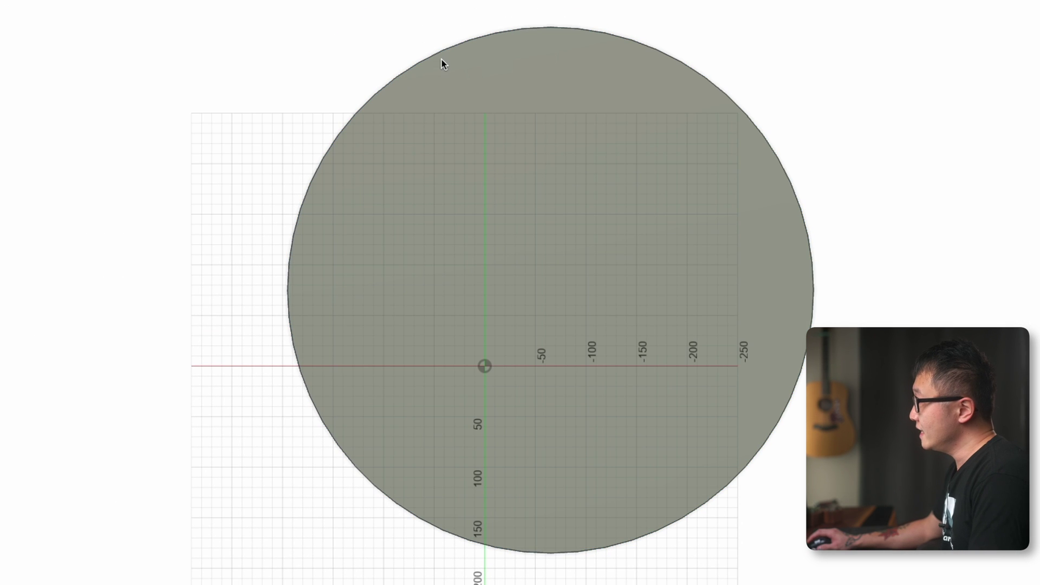
click(447, 49)
drag(450, 50, 450, 52)
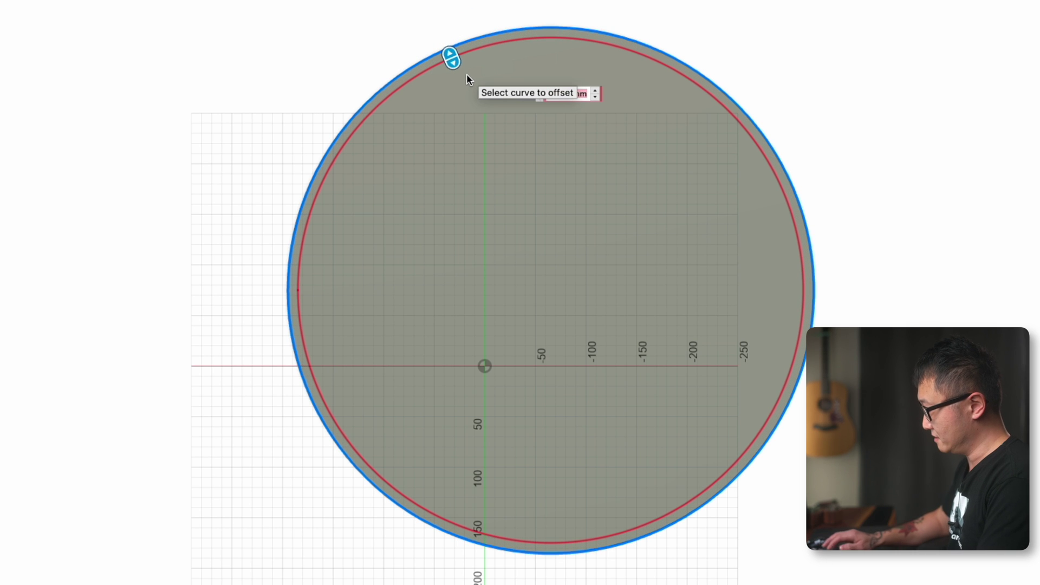
text(15)
key(Return)
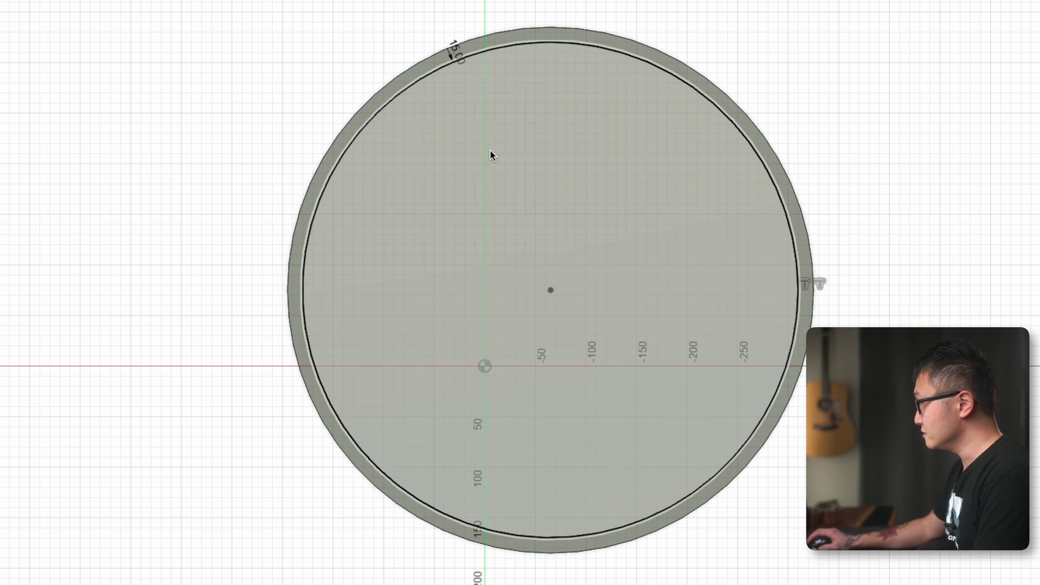
Step: Extrude the inner profile -1 mm to cut a recess inside the rim
click(490, 150)
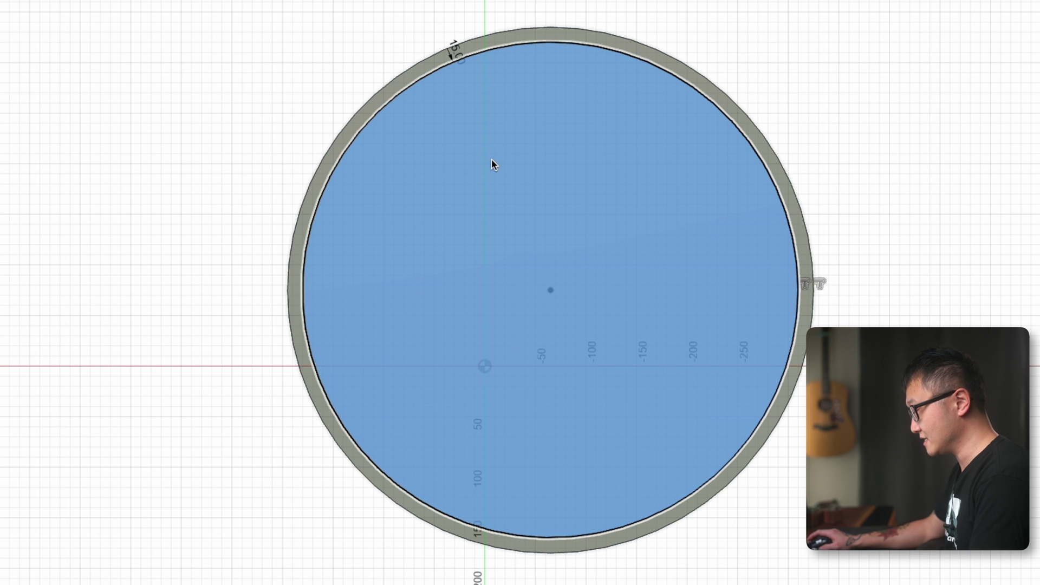
key(e)
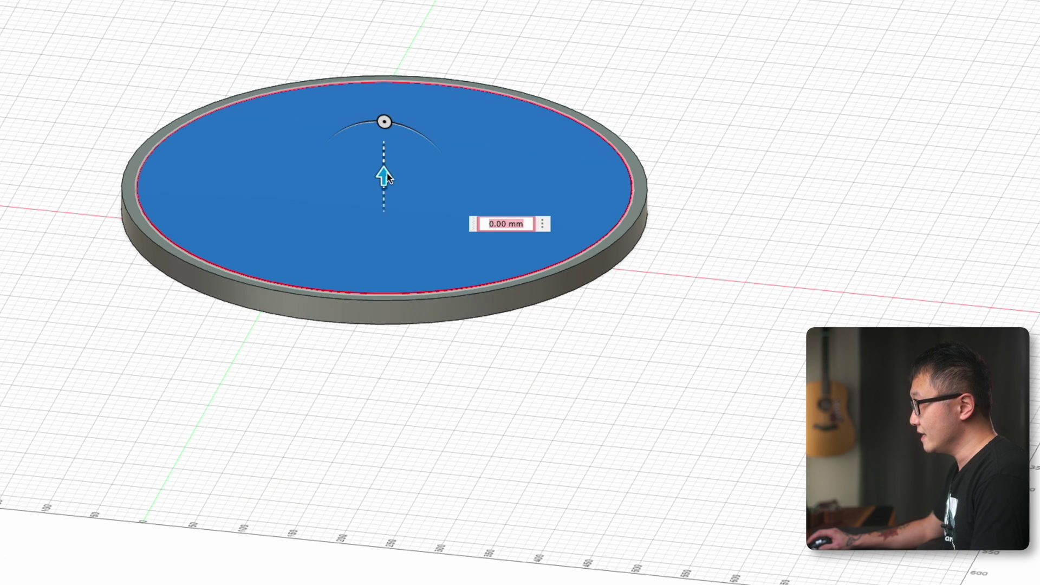
drag(384, 174, 387, 187)
text(-12)
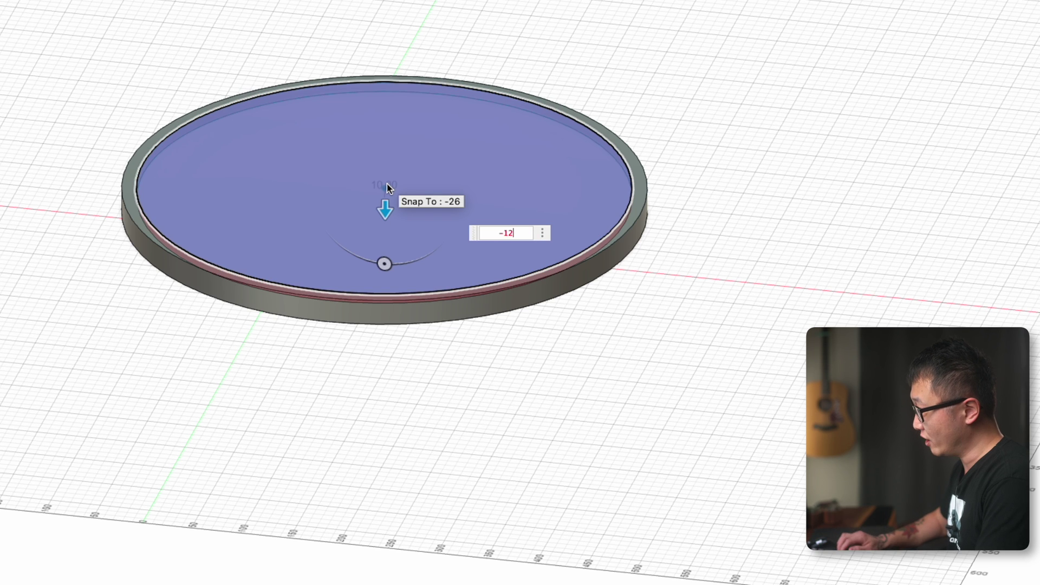
key(Return)
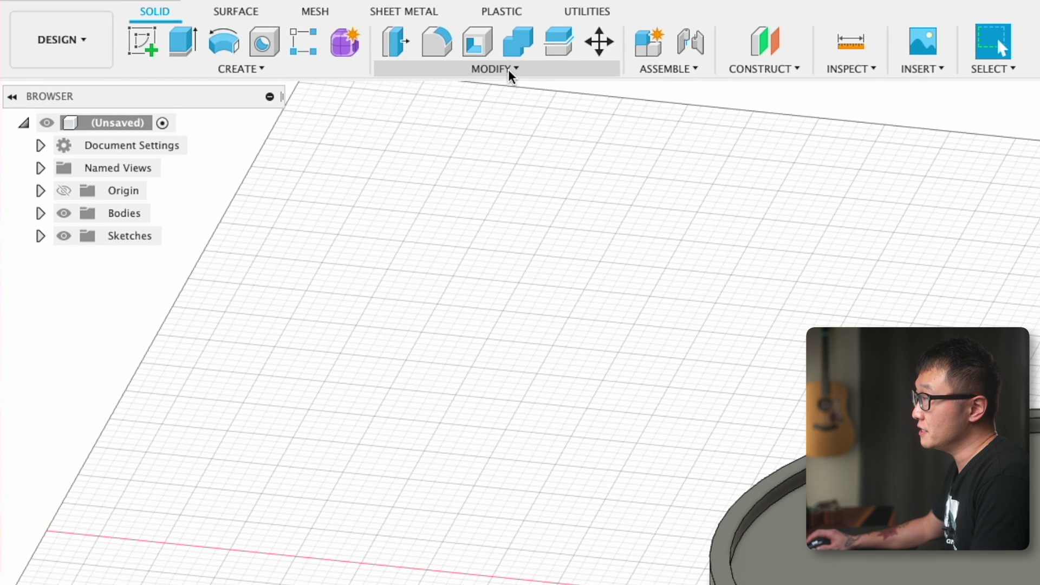
Step: Chamfer the rim's inner top edge by 12 mm
click(509, 75)
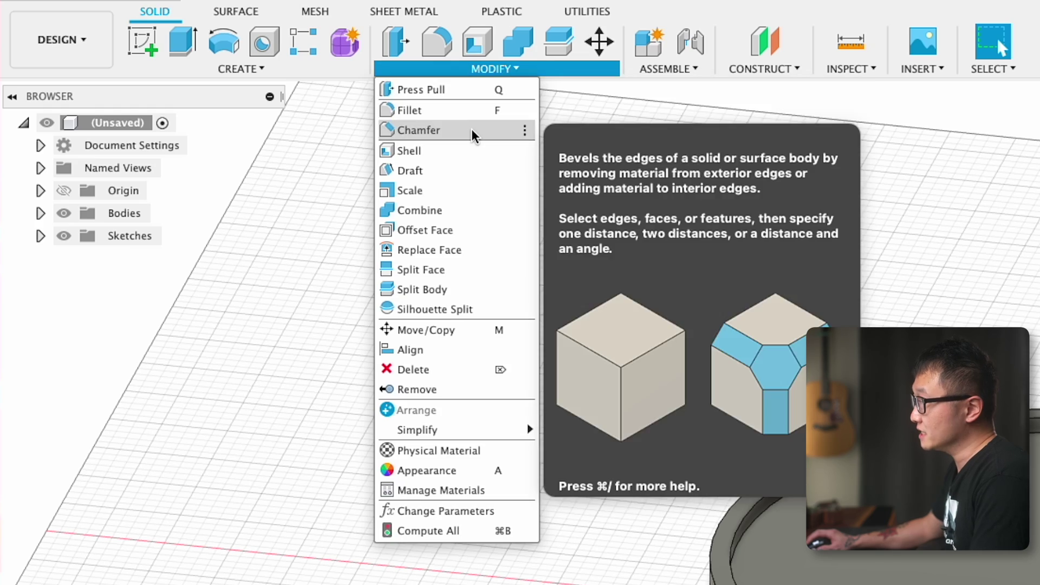
click(474, 130)
scroll(895, 463, down, 5)
scroll(895, 463, up, 8)
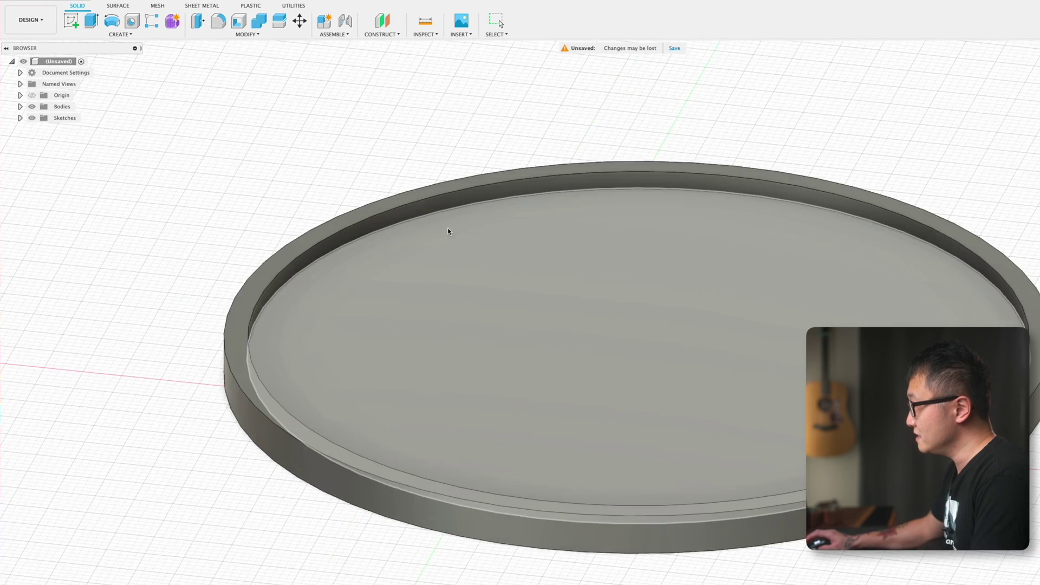
scroll(448, 232, up, 5)
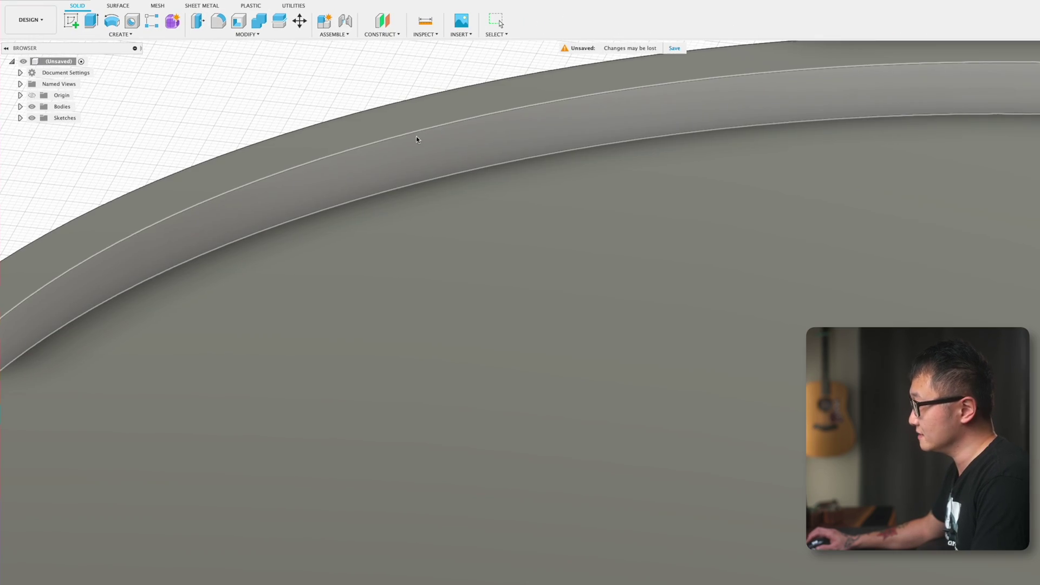
click(421, 130)
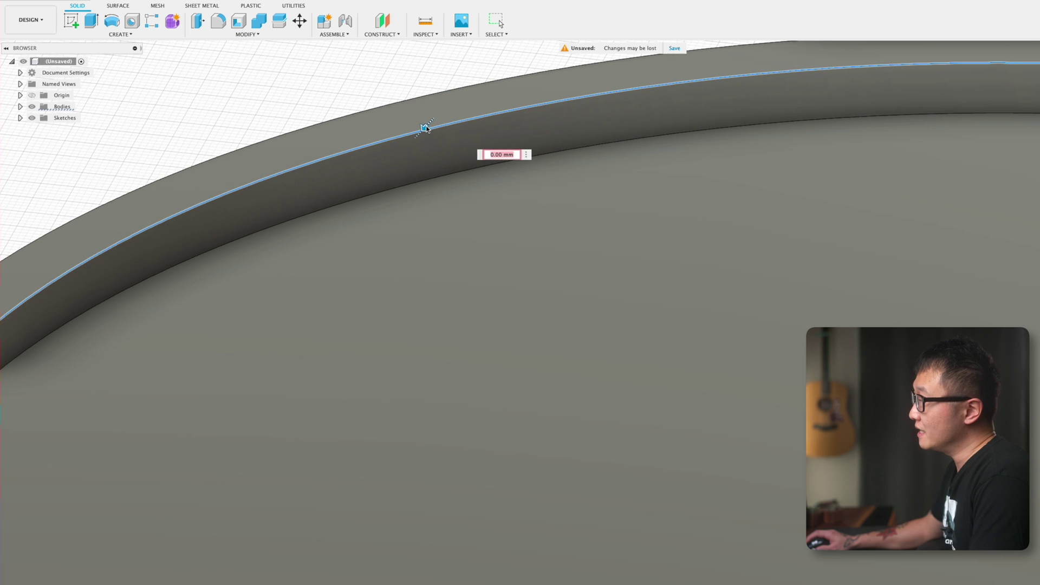
drag(425, 128, 410, 142)
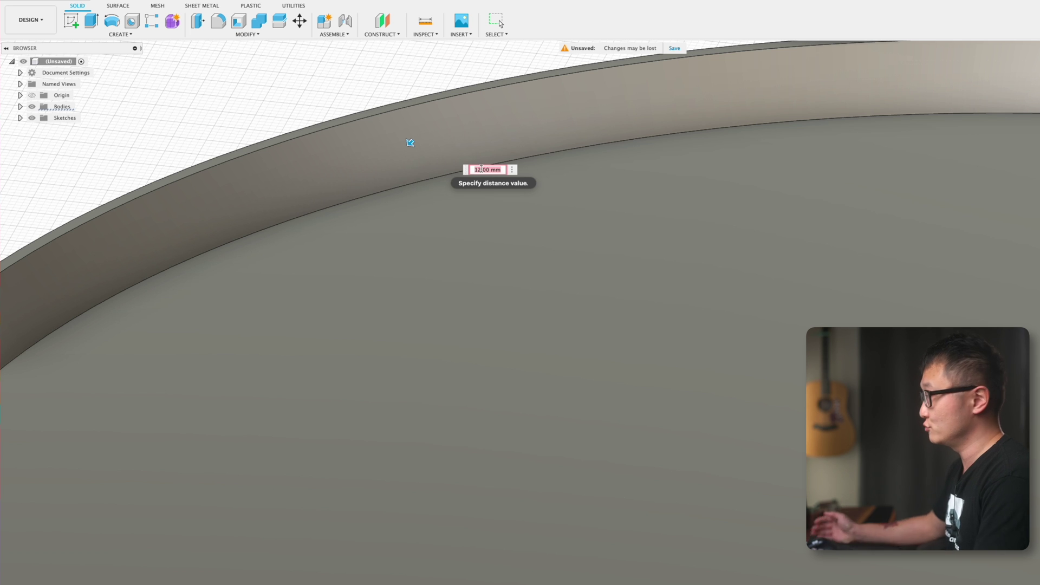
key(Return)
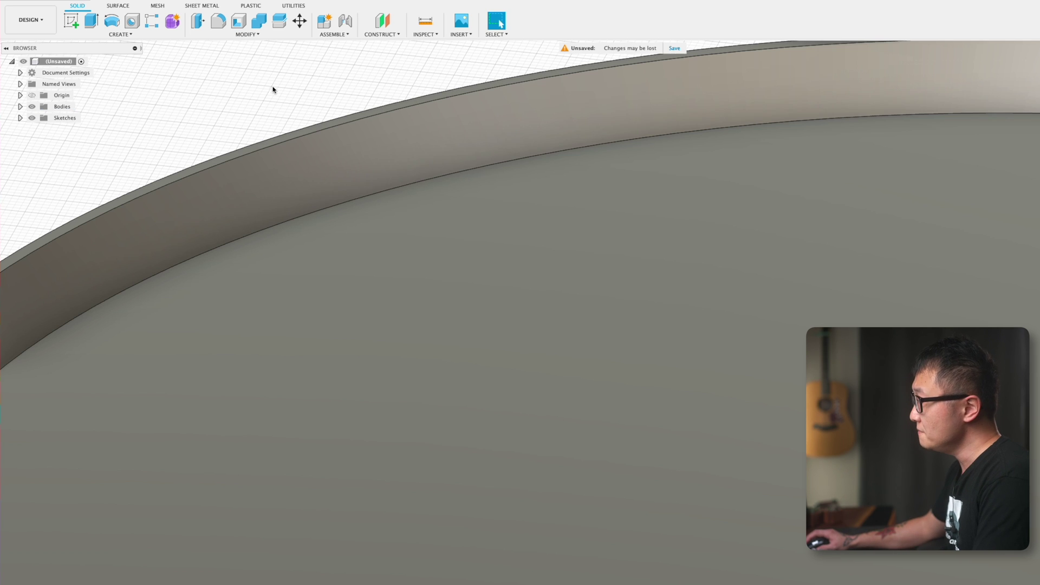
Step: Round the rim's top edges with a 3.5 mm fillet
key(f)
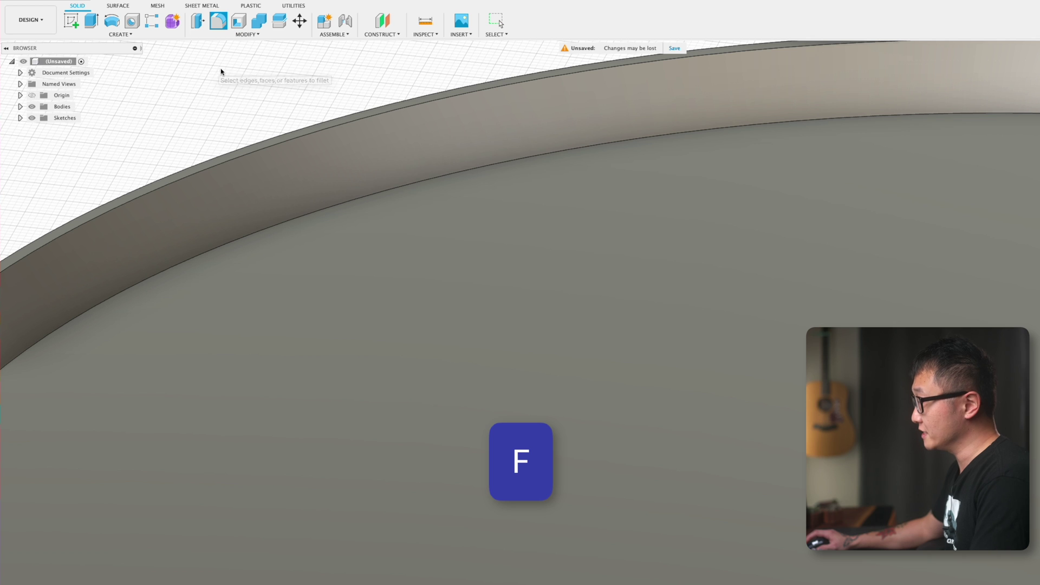
click(323, 128)
click(323, 132)
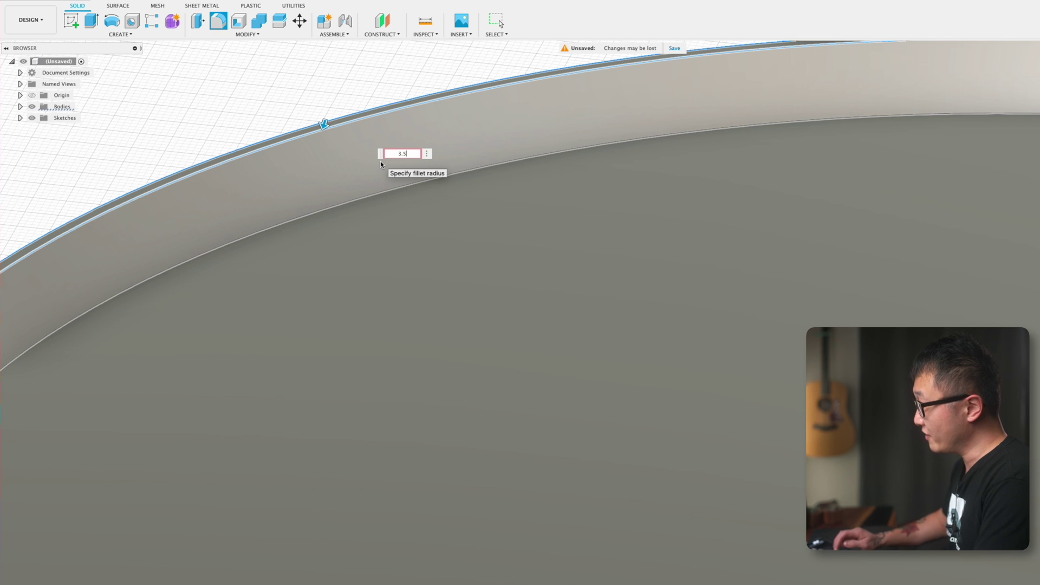
key(Return)
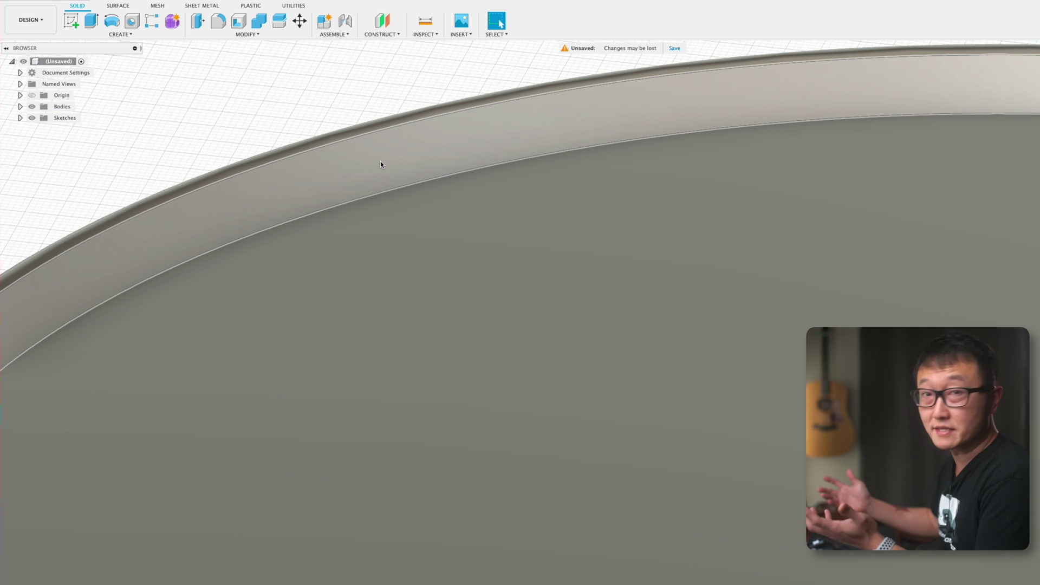
Step: Fillet the inner rim edge at the recess floor with a 22 mm radius
scroll(431, 169, down, 5)
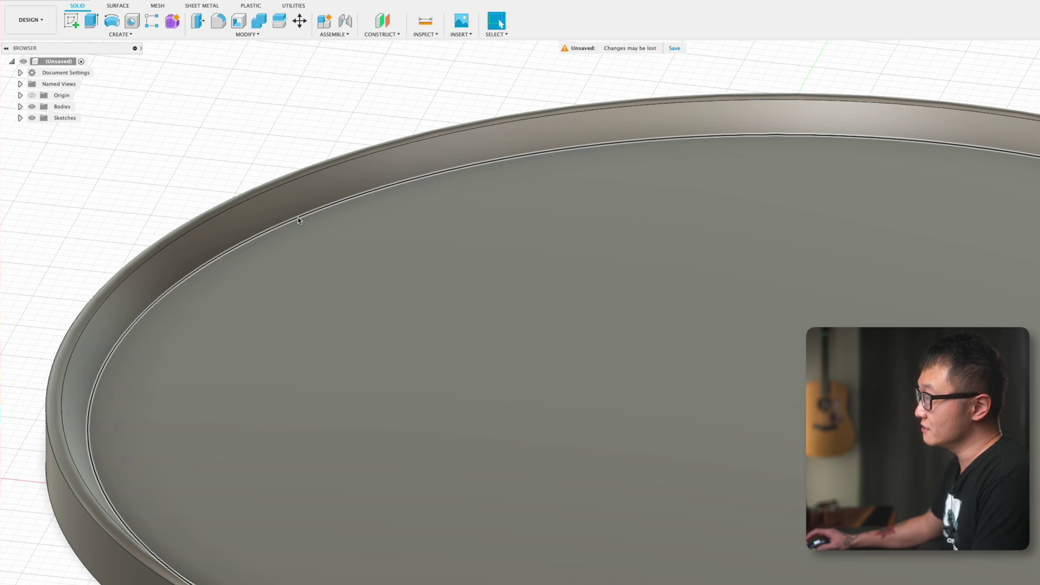
click(297, 218)
key(f)
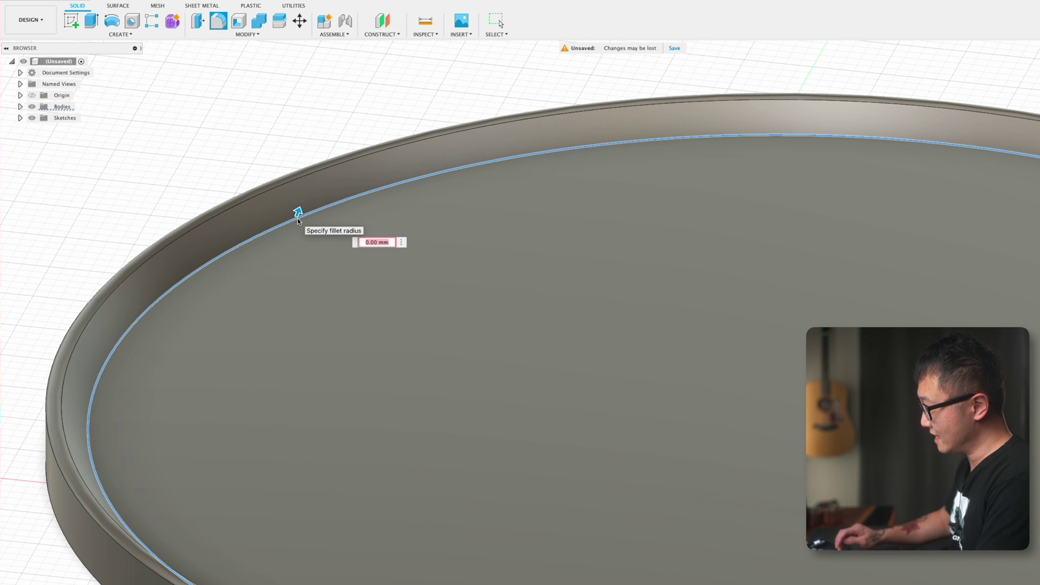
key(Return)
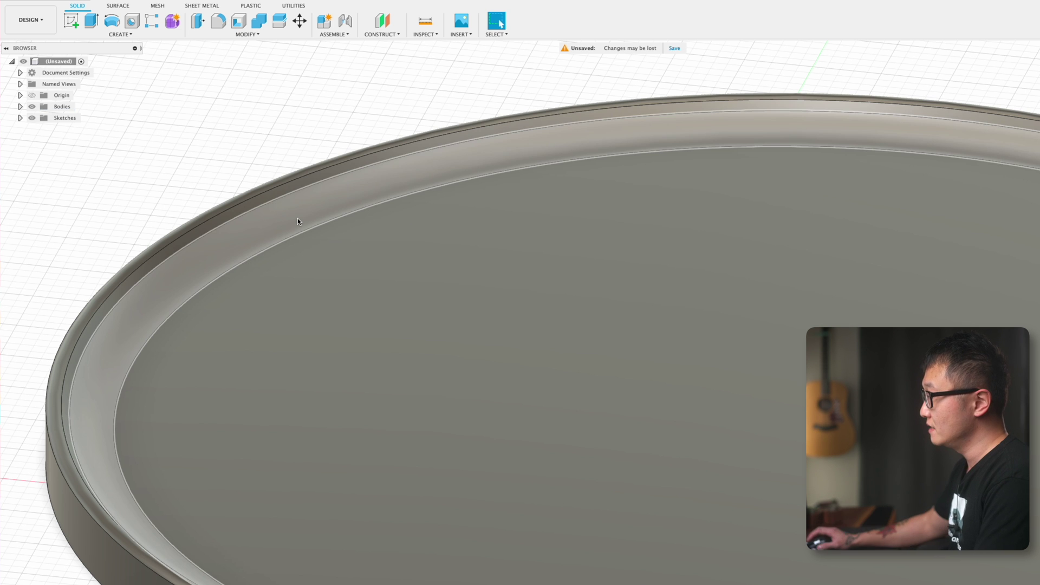
scroll(356, 221, down, 2)
scroll(357, 221, down, 2)
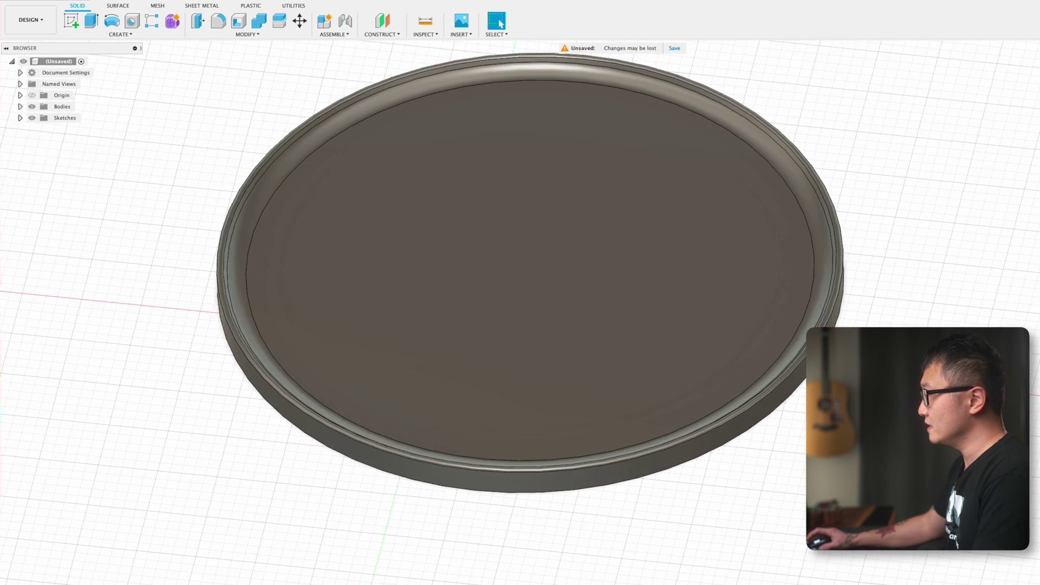
Step: Move the tray body roughly 170 mm along X and 130 mm along Y
scroll(798, 158, up, 3)
key(m)
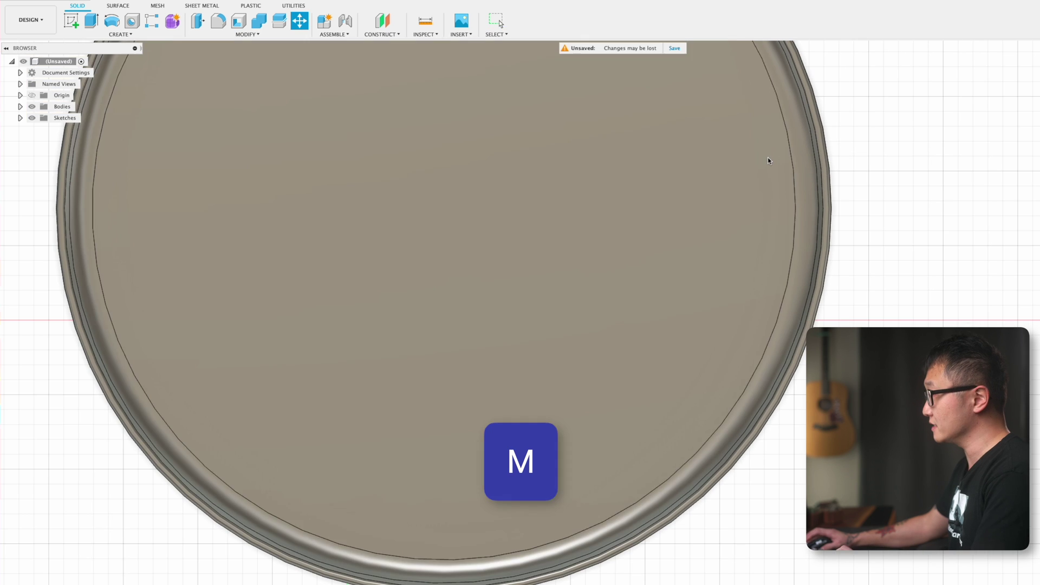
scroll(446, 192, down, 2)
click(443, 205)
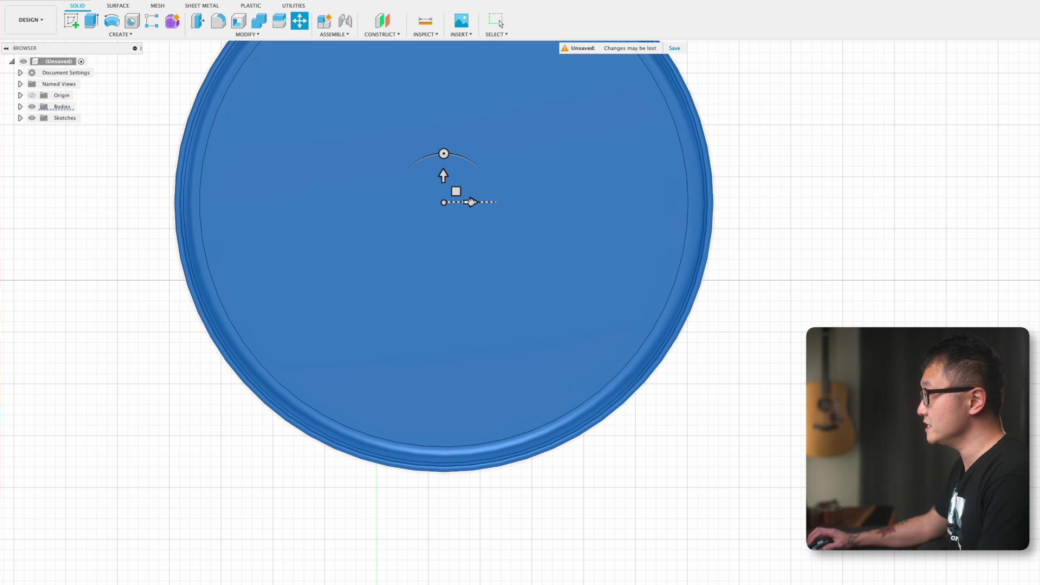
drag(471, 203, 668, 71)
scroll(668, 89, down, 3)
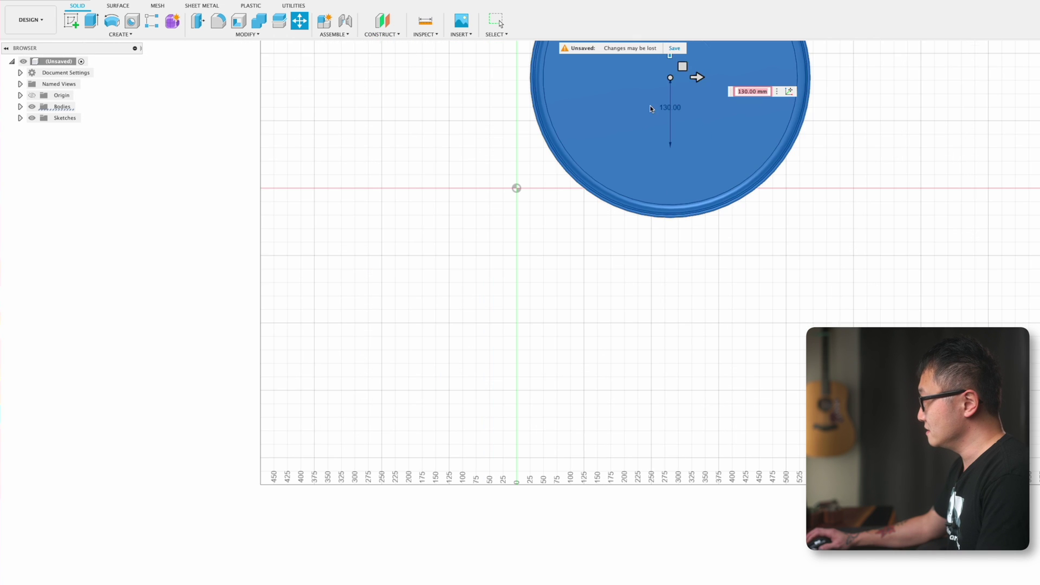
middle_drag(650, 106, 617, 201)
drag(636, 148, 637, 109)
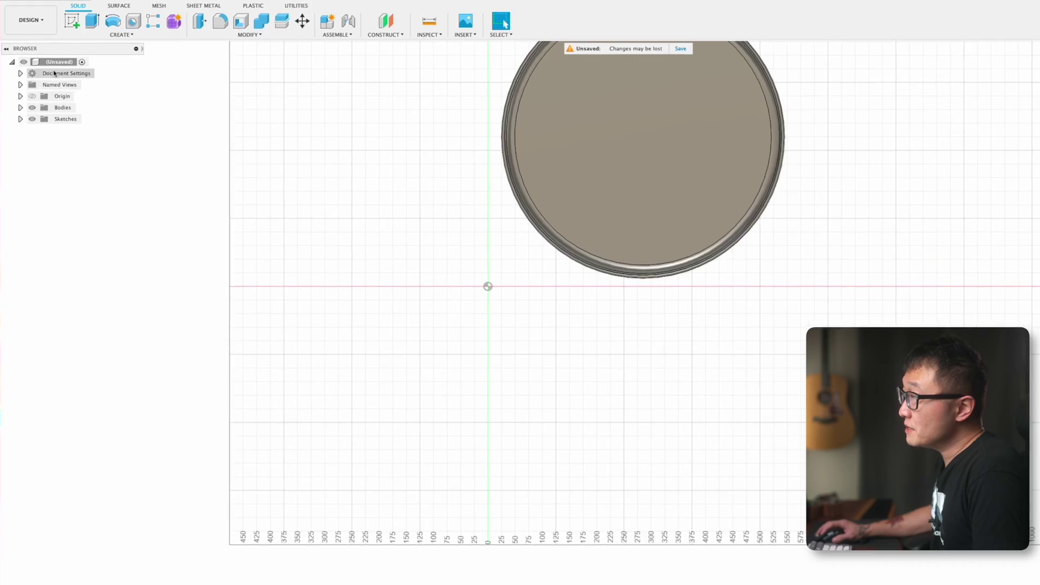
Step: Switch from Design to the Manufacture workspace and create a new milling setup
click(46, 19)
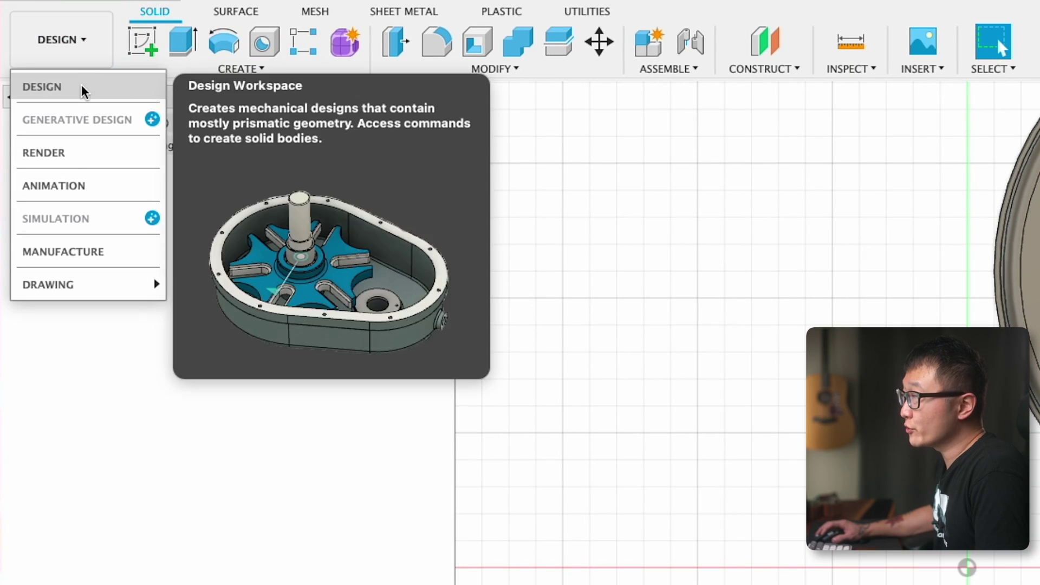
mouse_move(61, 257)
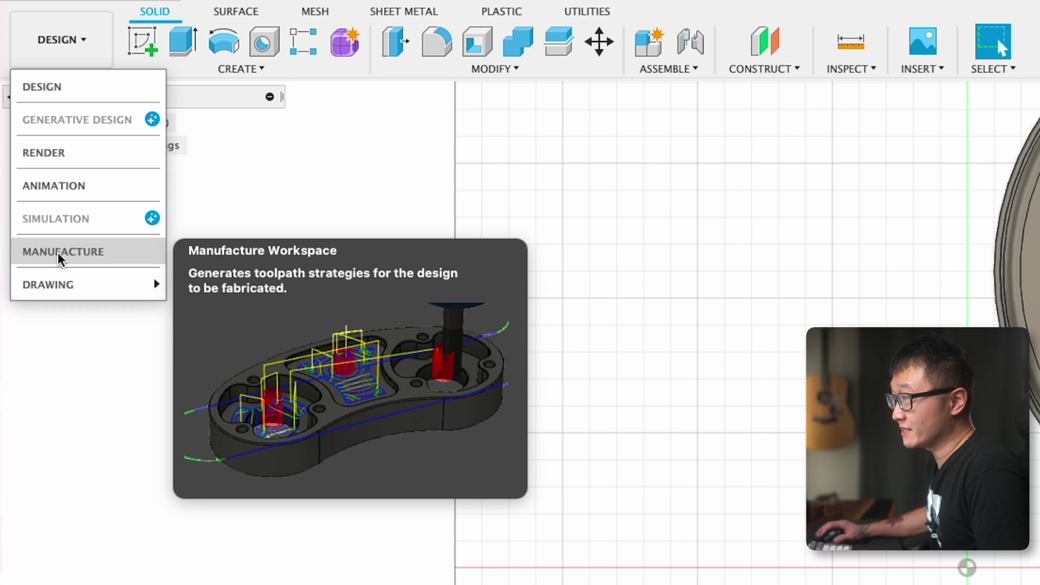
click(59, 253)
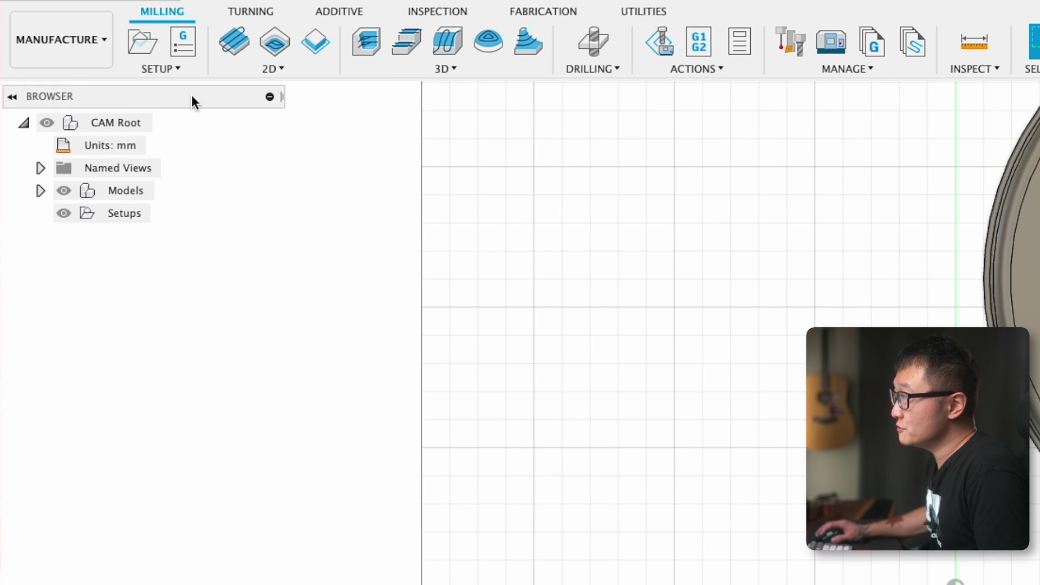
click(171, 69)
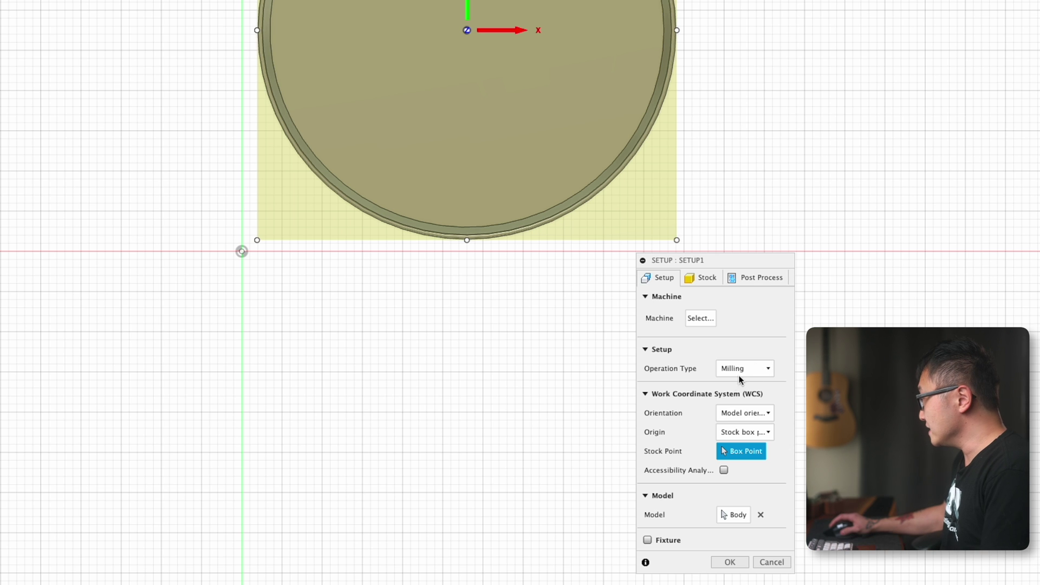
Step: Set the setup origin to Stock box point at the stock's front-left corner
click(738, 436)
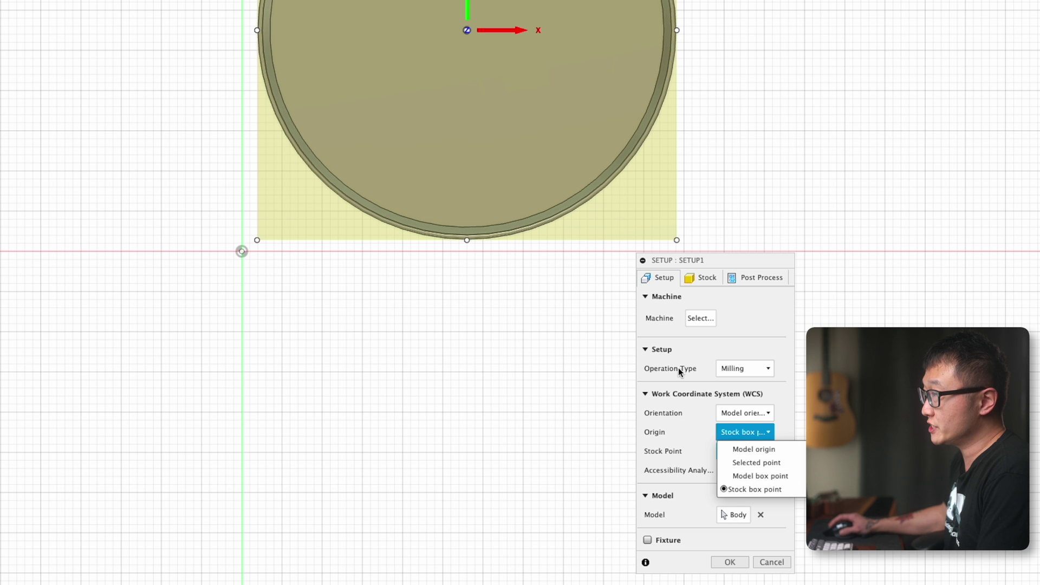
click(477, 324)
middle_drag(504, 243, 454, 241)
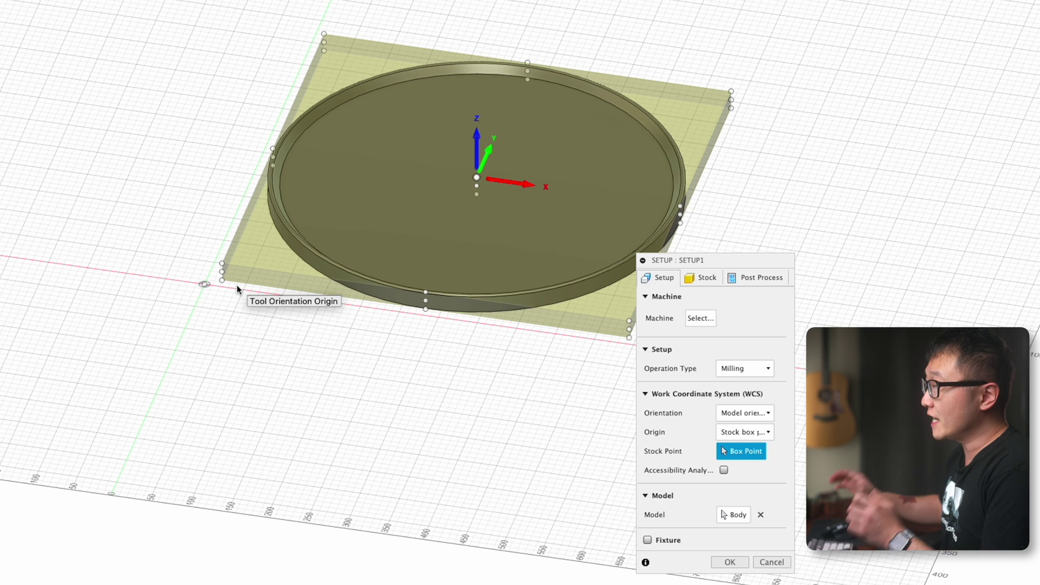
scroll(222, 264, up, 3)
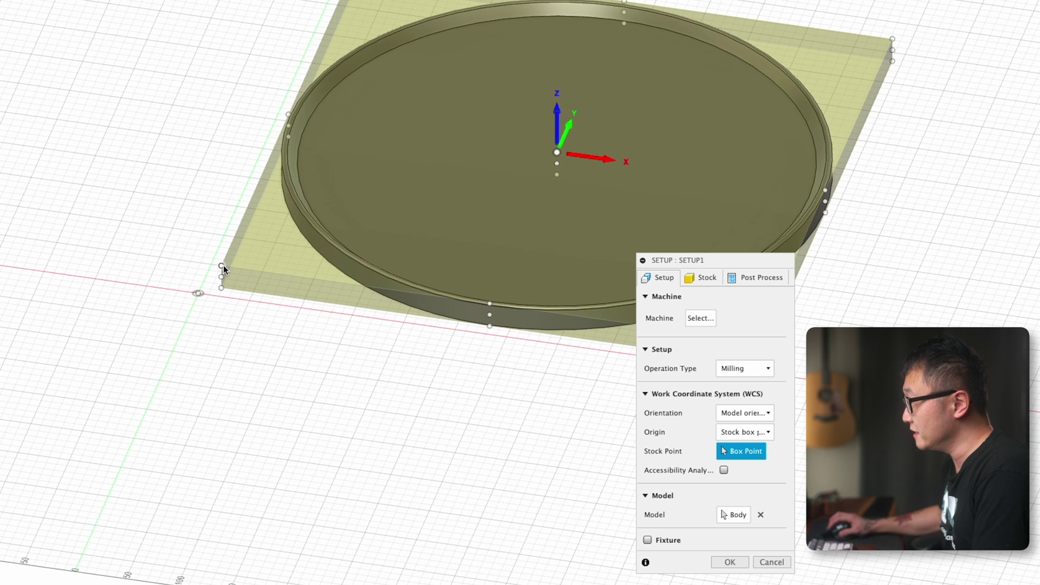
click(223, 266)
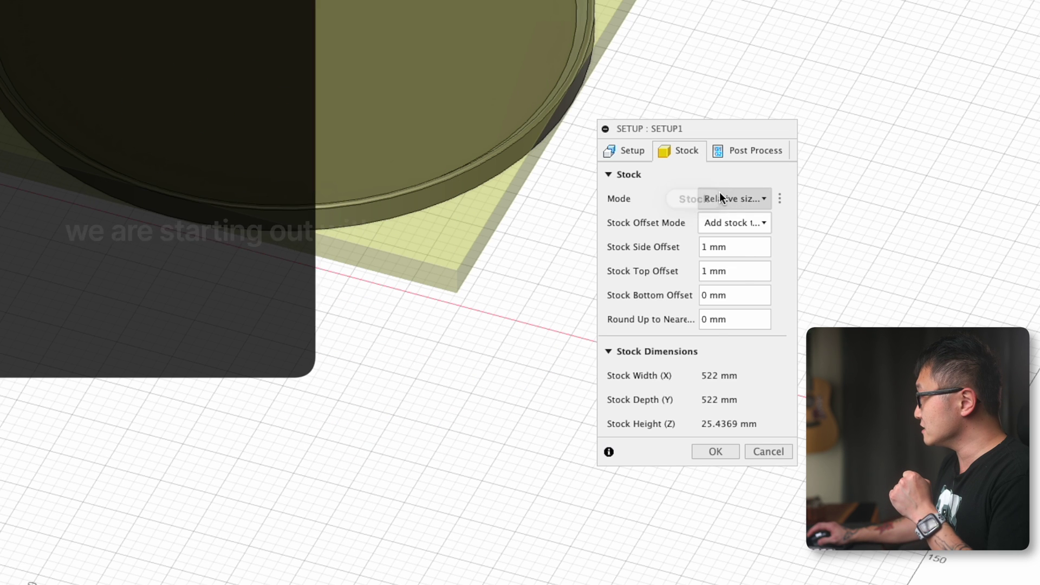
Step: Make the stock a Fixed size box with a 560 mm width
click(724, 199)
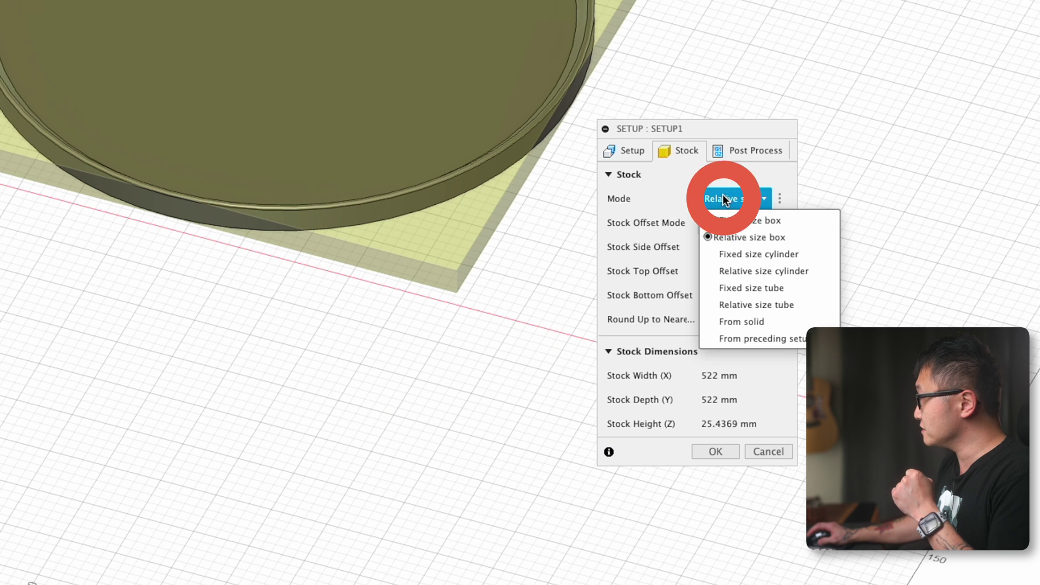
click(767, 222)
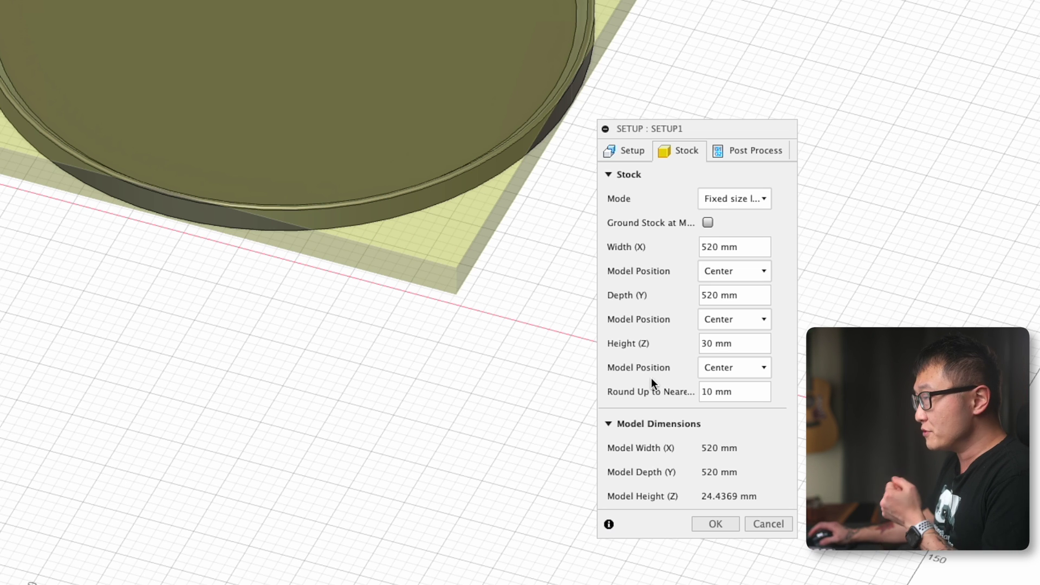
click(715, 248)
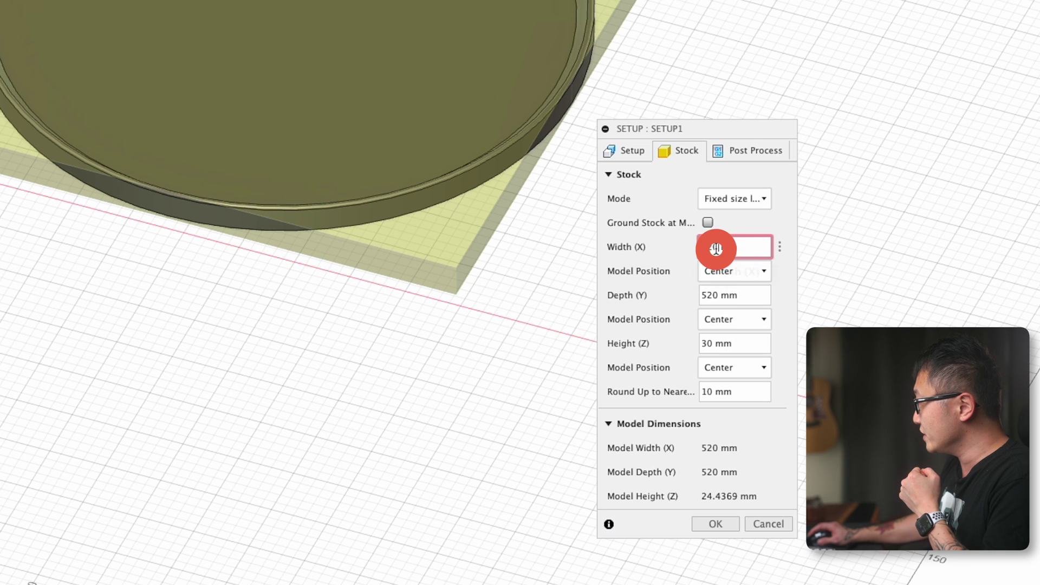
key(Return)
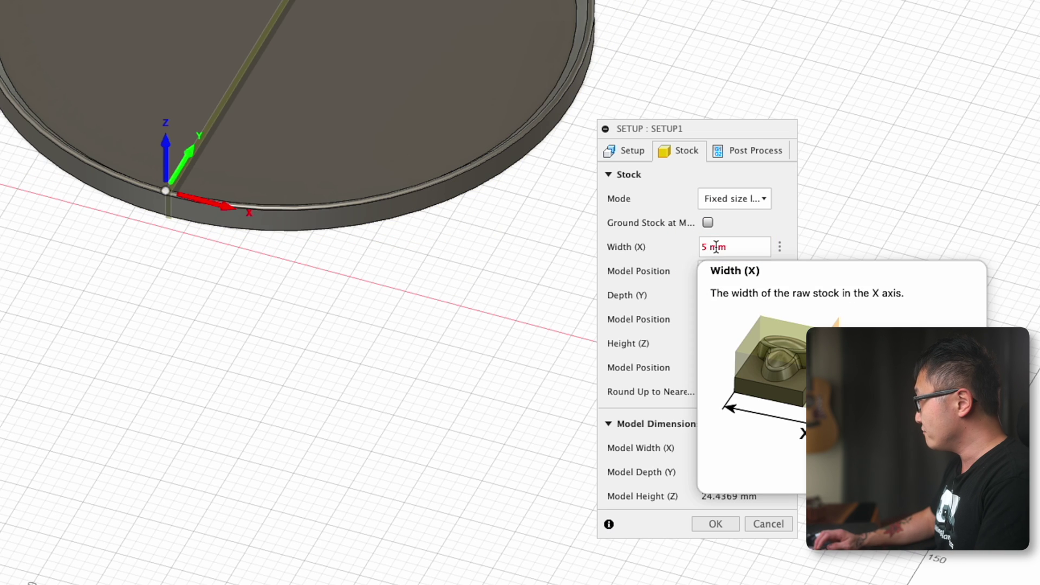
key(Return)
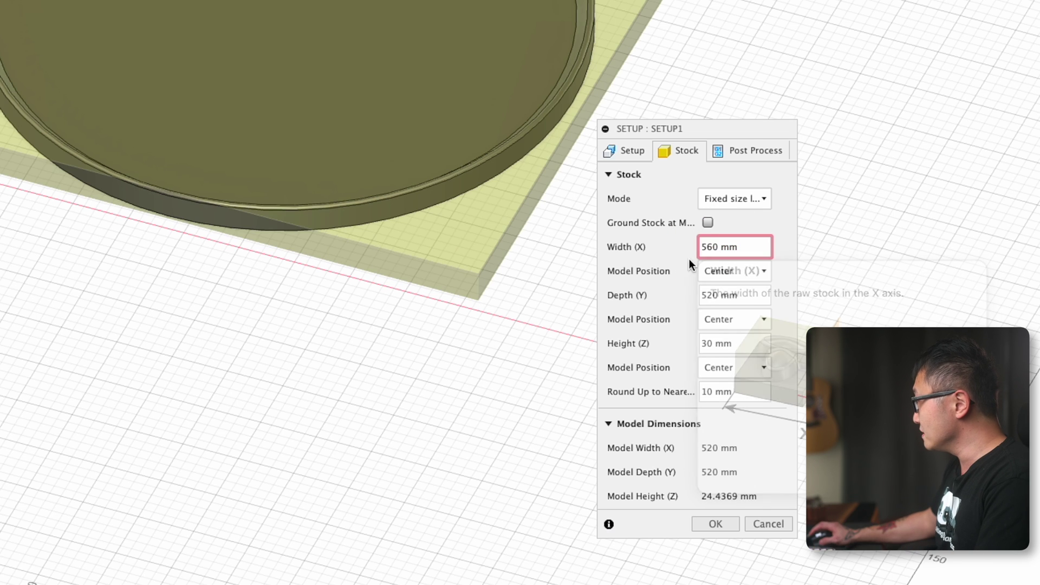
Step: Set stock depth to 600 mm and height to 26 mm, then confirm the setup
click(720, 295)
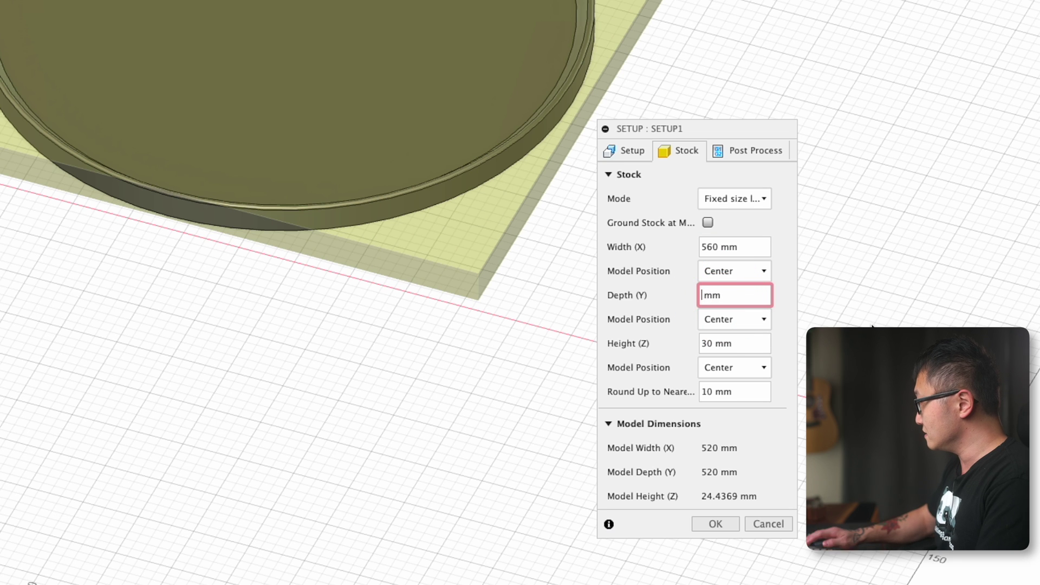
text(600)
key(Return)
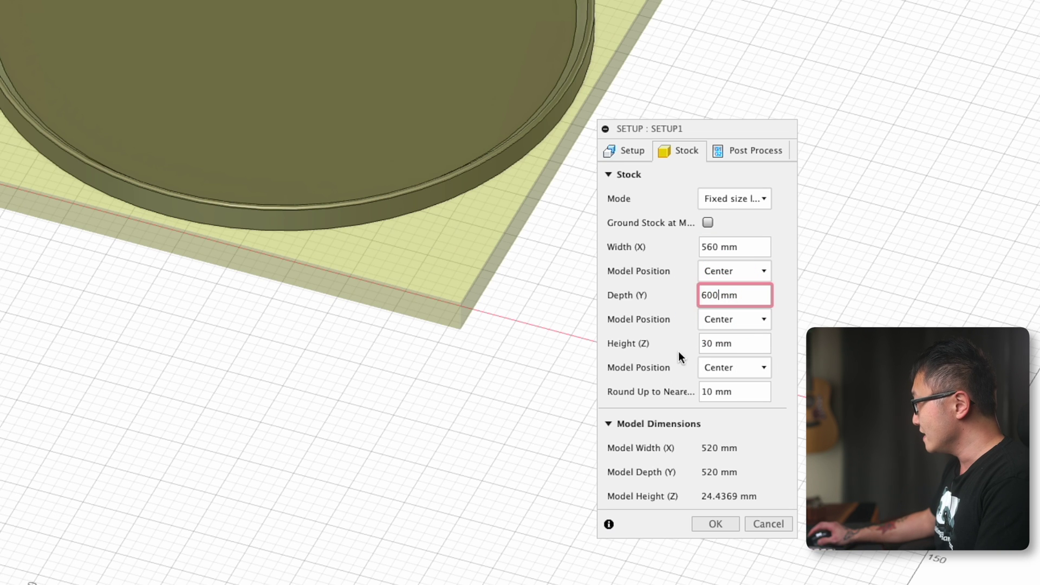
click(713, 344)
text(26)
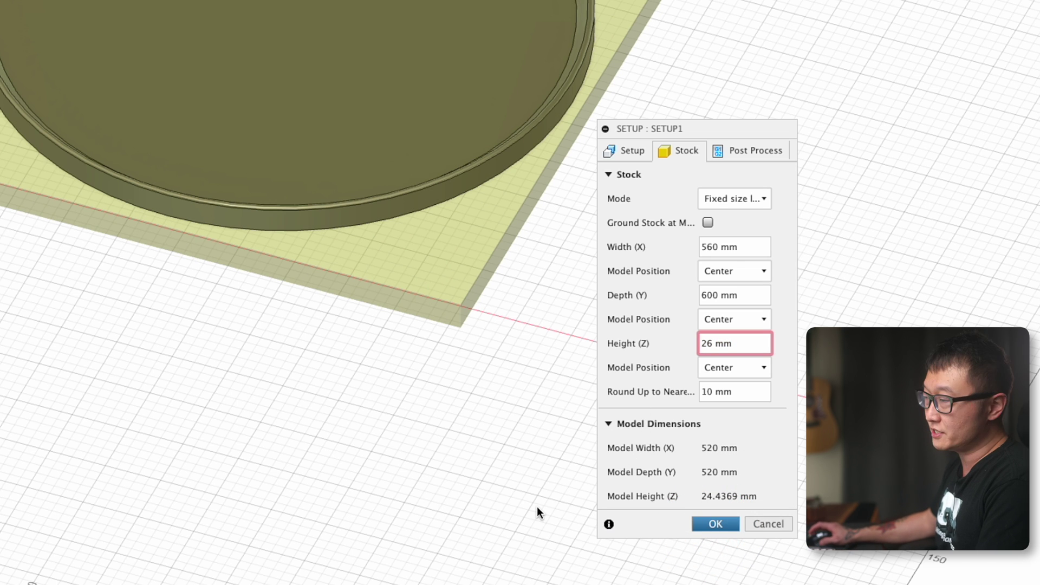
key(Return)
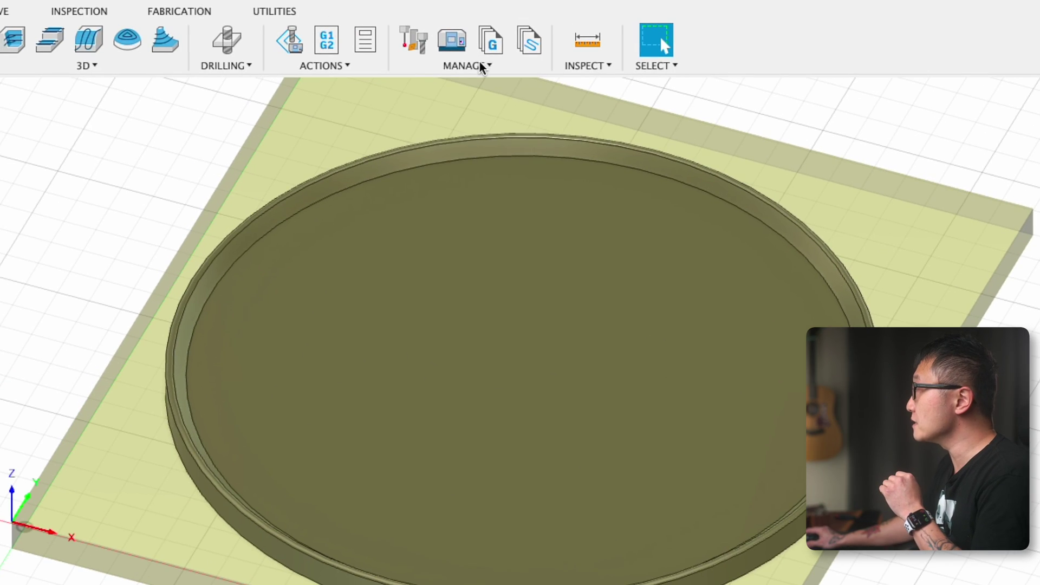
Step: Open the MANAGE dropdown in the Milling toolbar
click(458, 38)
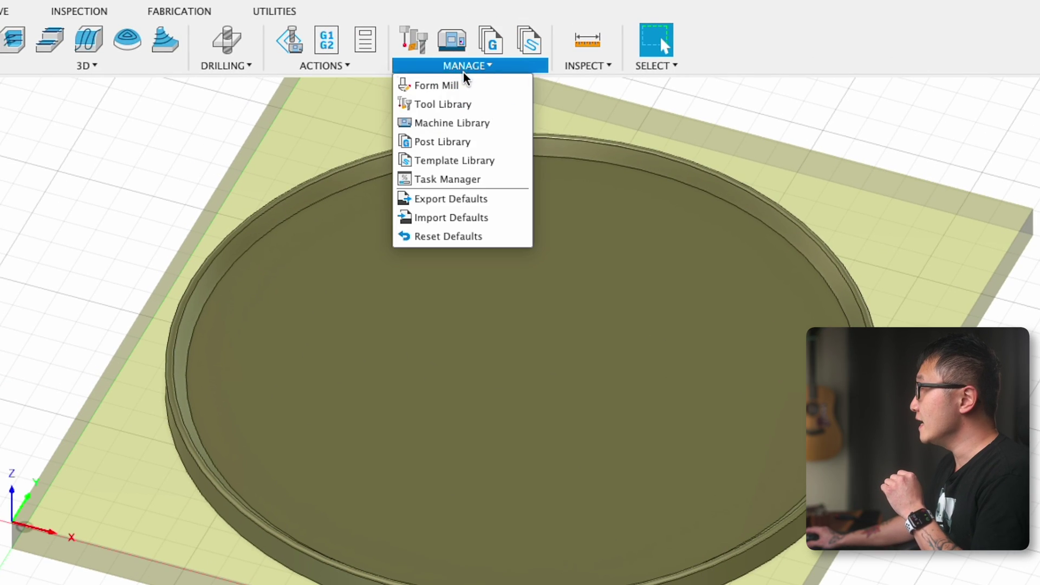
Step: Add a new flat end mill, 2 - Ø10mm, to the Local Library in the Tool Library
click(465, 104)
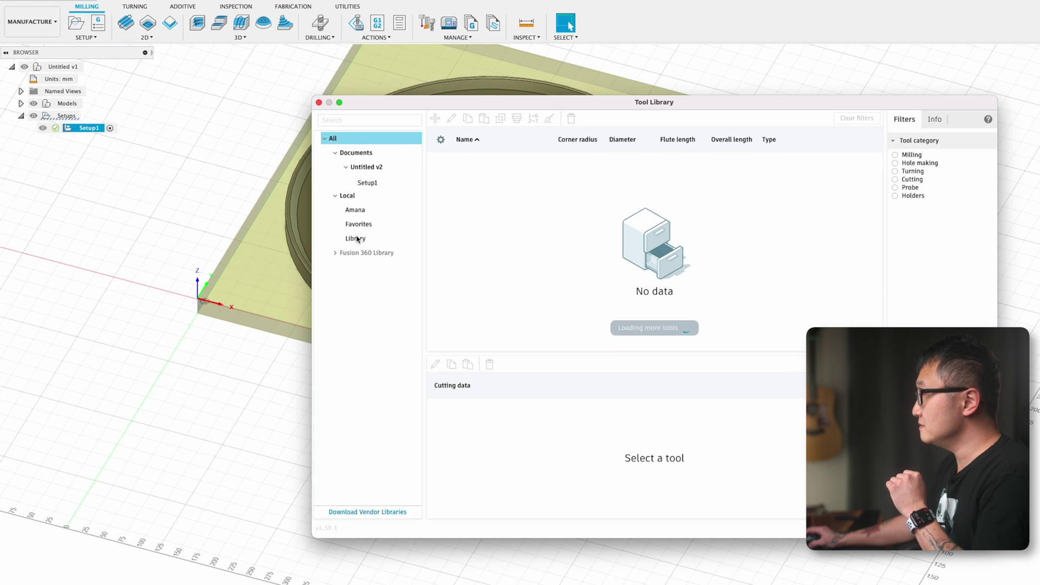
click(301, 392)
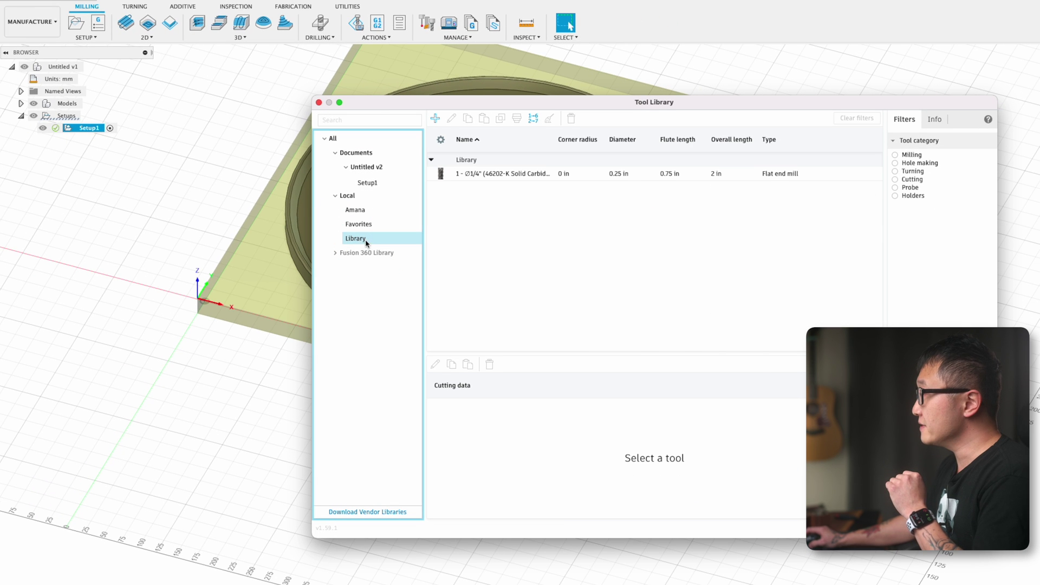
click(436, 121)
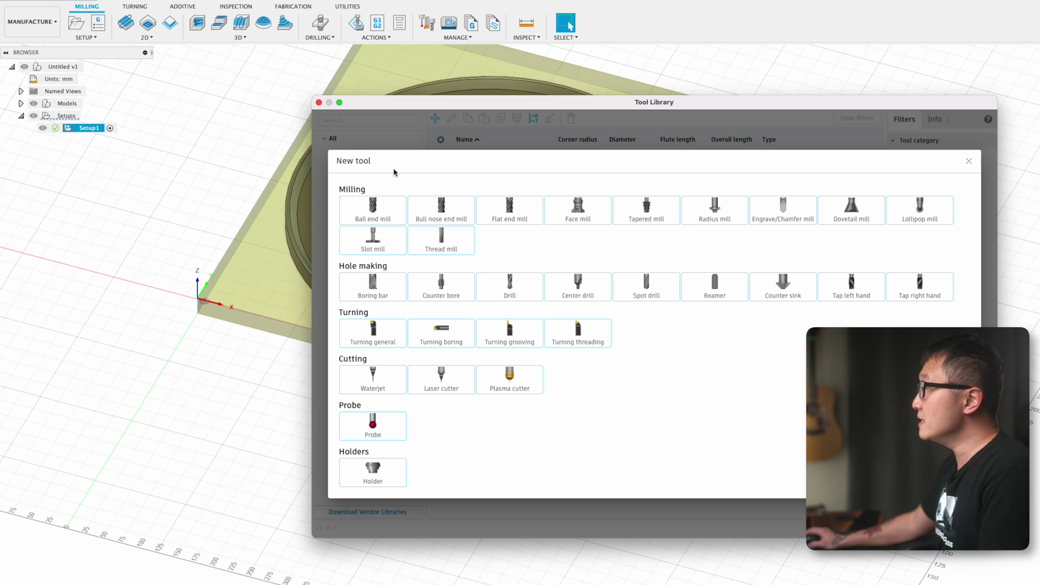
click(515, 206)
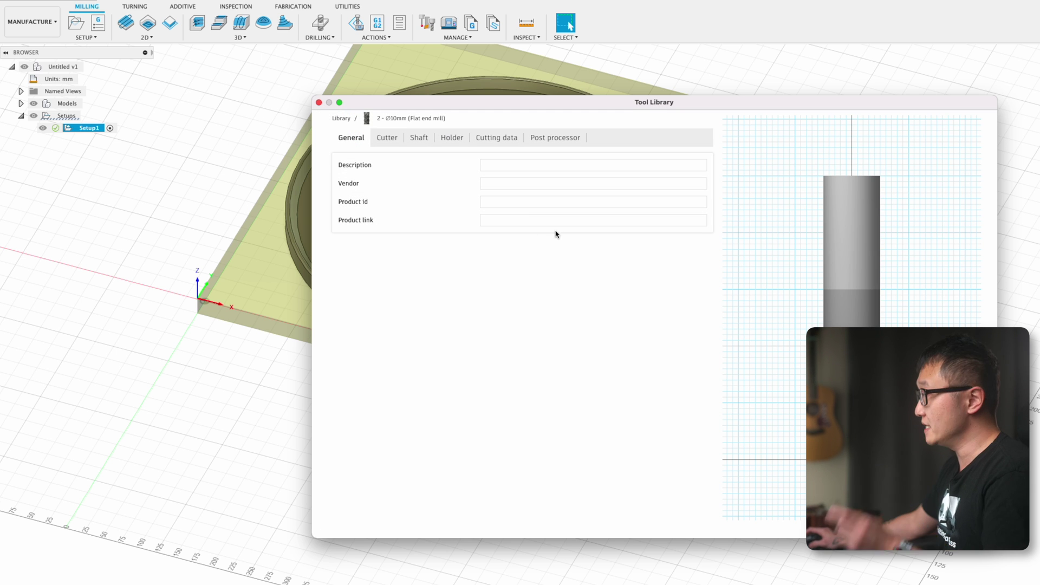
Step: Review the new 10 mm tool's cutter and cutting data, then discard it unsaved
click(388, 140)
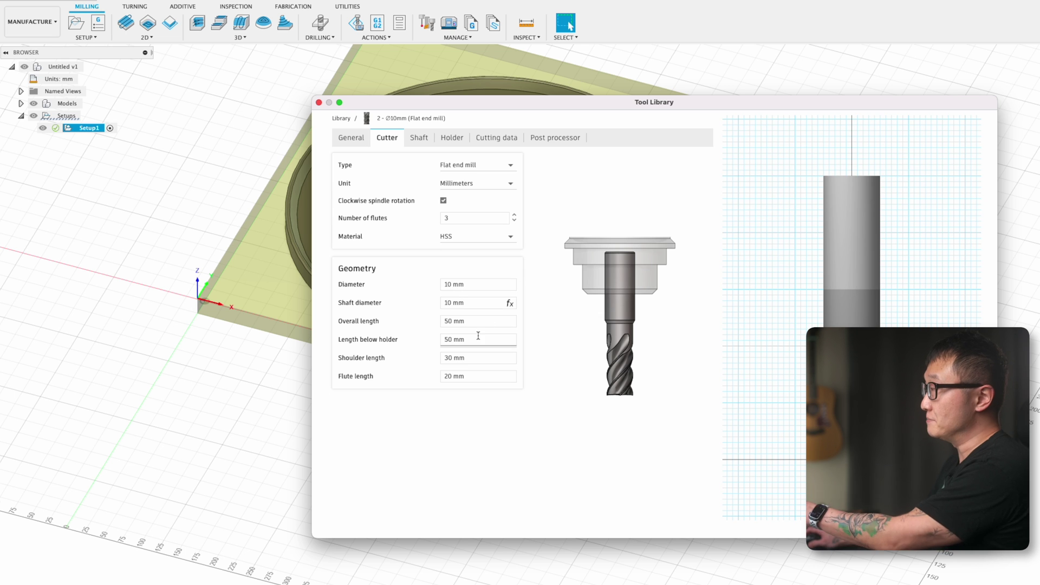
click(495, 142)
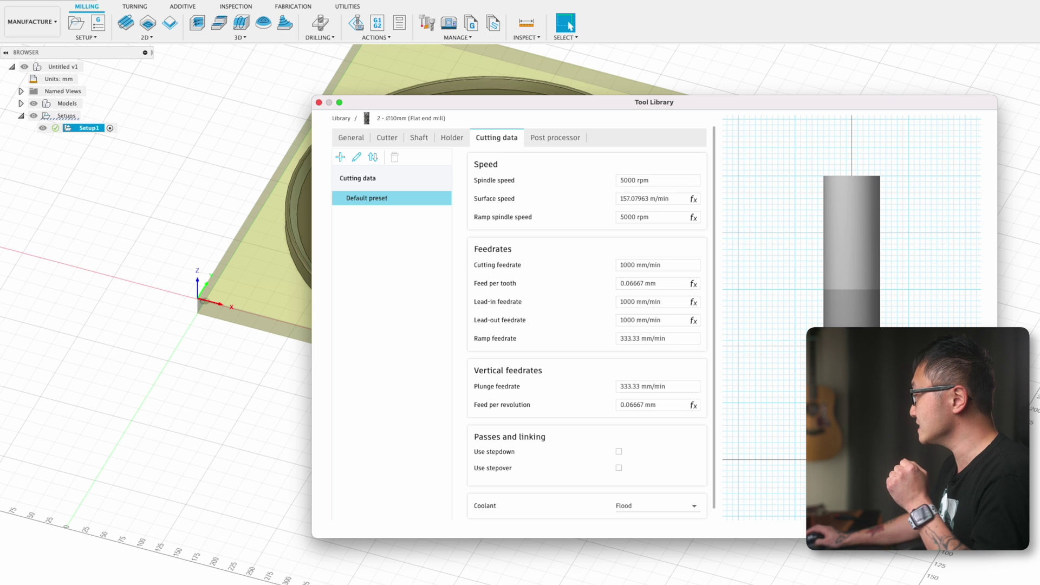
key(Escape)
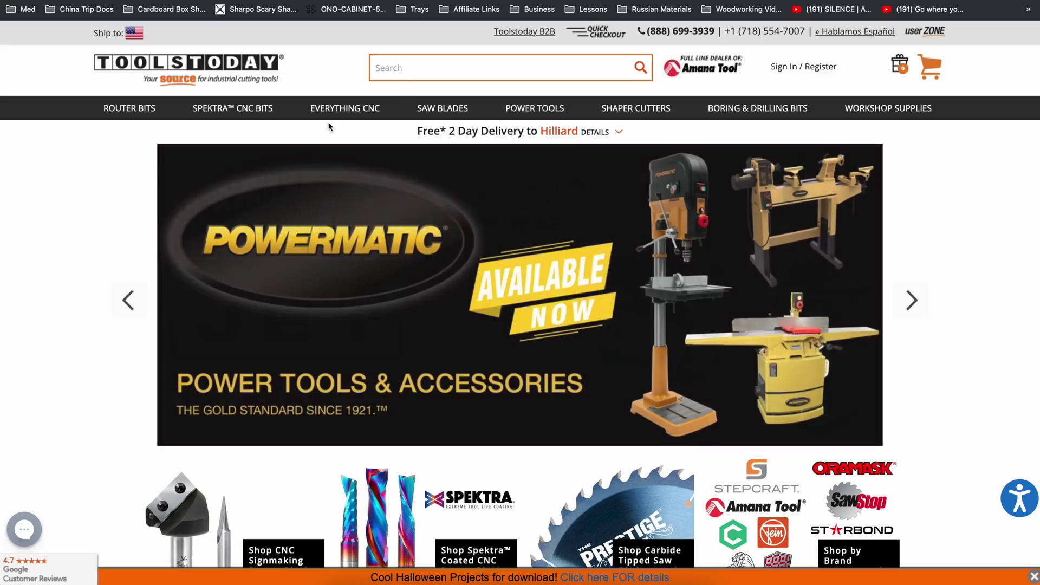
Step: Open ToolsToday's free Fusion 360 tool files page to get the master tool file
mouse_move(345, 119)
click(347, 209)
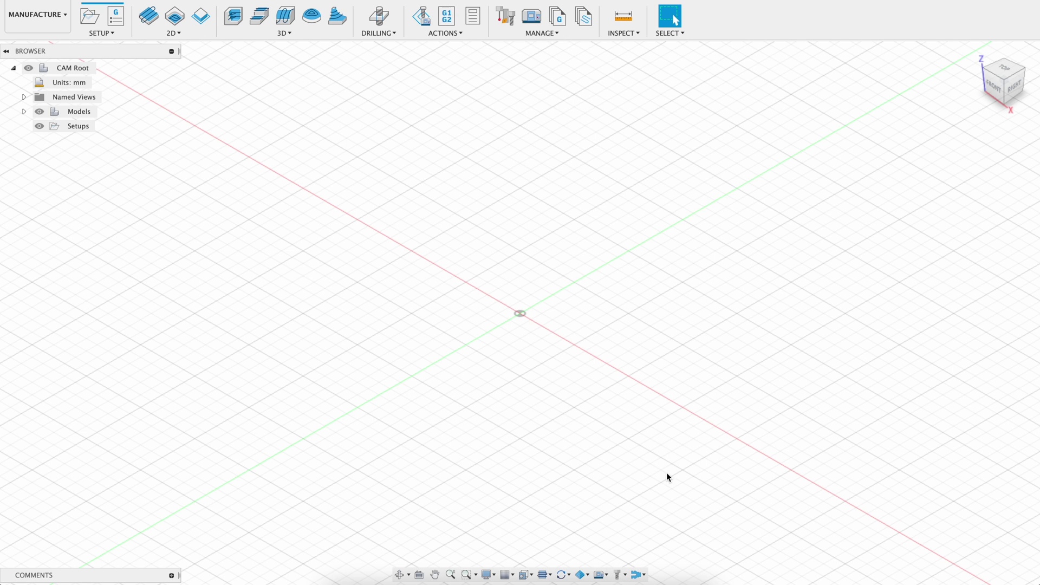
click(531, 31)
Step: Import the downloaded Amana .tools file as a Local tool library via Favorites
click(538, 59)
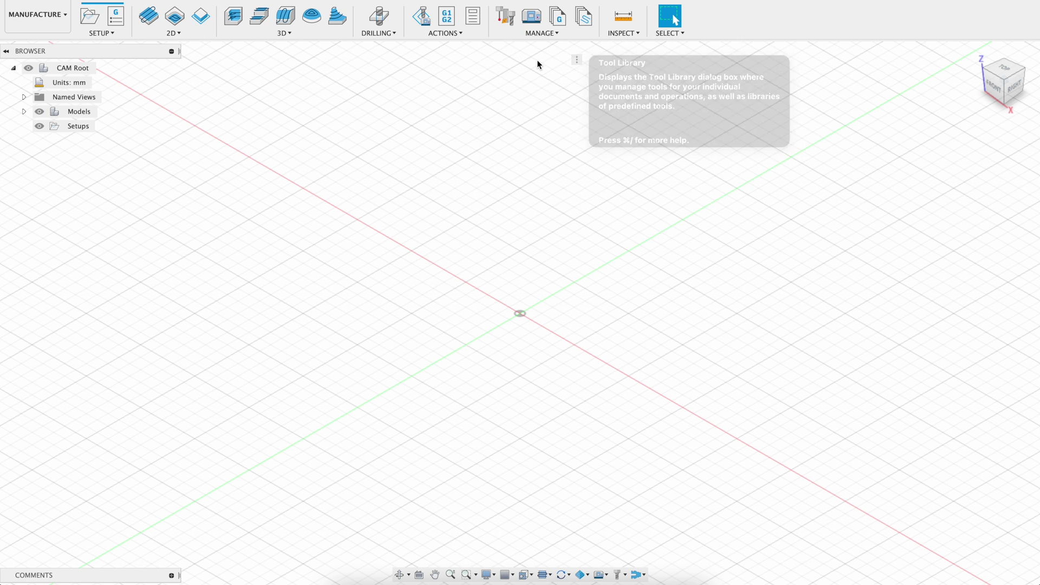
right_click(183, 136)
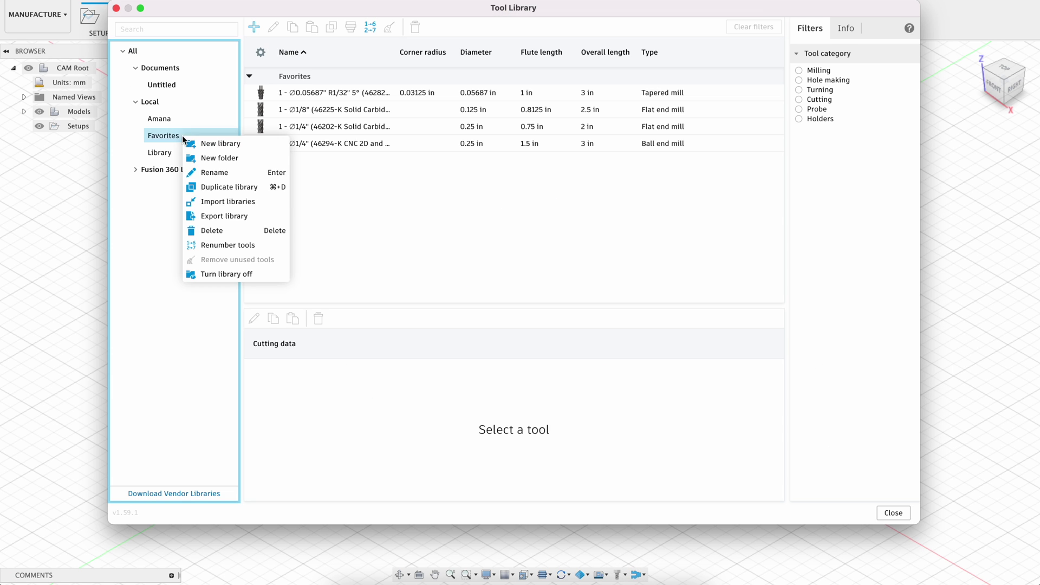
click(206, 203)
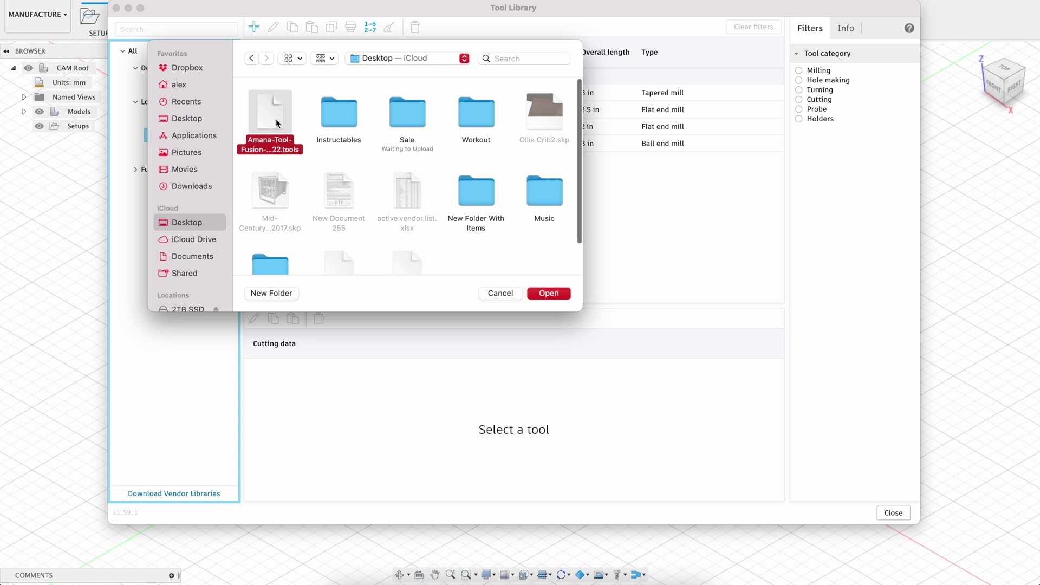
key(Return)
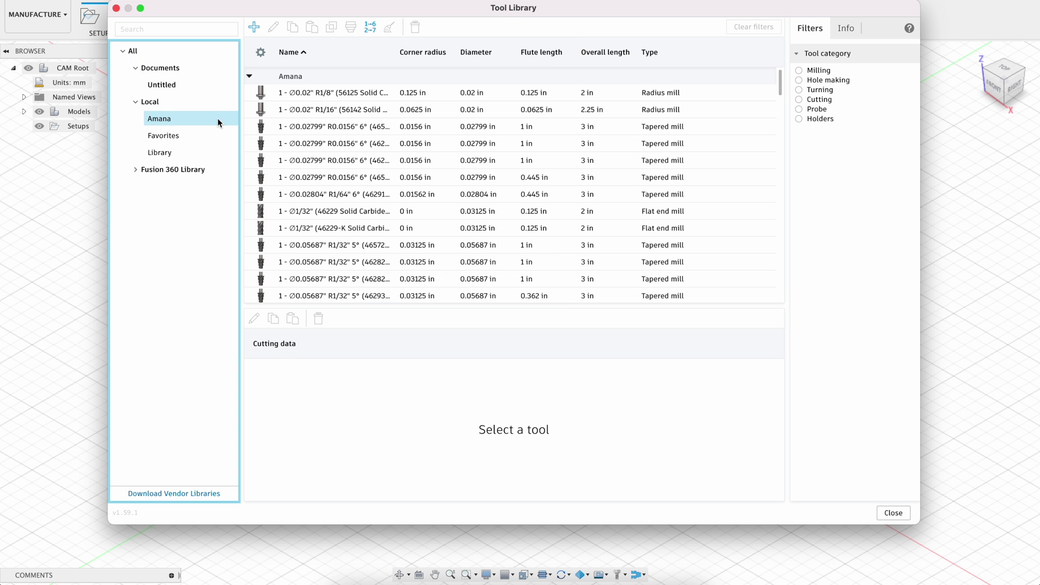
scroll(420, 240, down, 15)
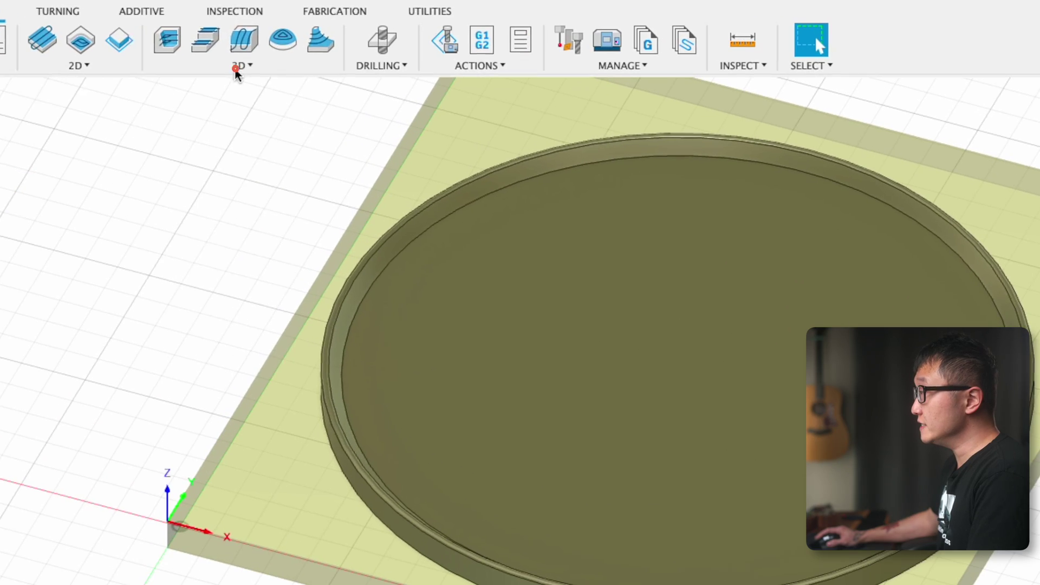
Step: Create an Adaptive Clearing toolpath from the 3D milling strategies
click(236, 70)
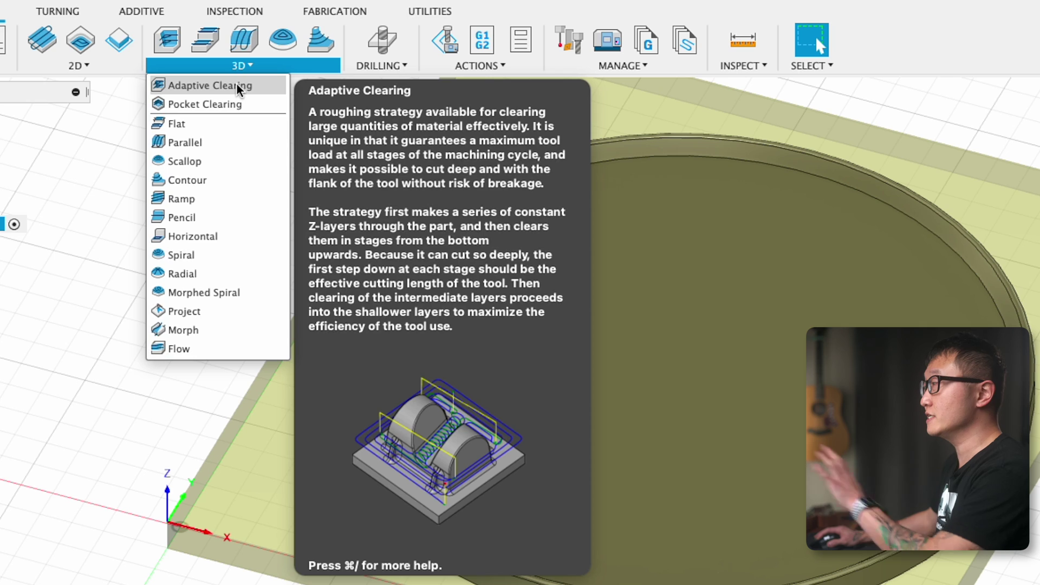
click(239, 38)
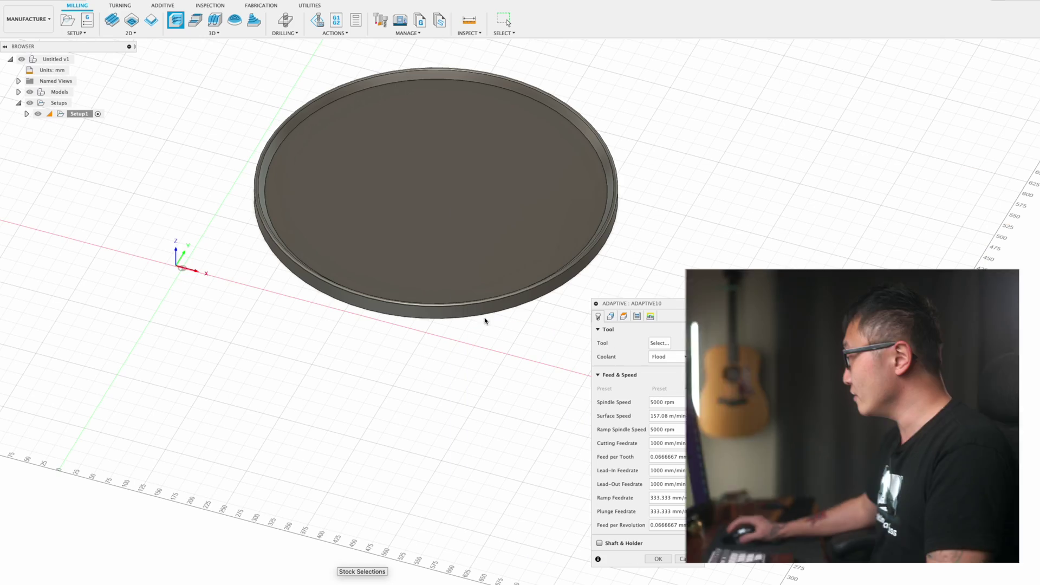
Step: Assign the 1/4-inch flat end mill from the Favorites library as the Adaptive tool
click(659, 344)
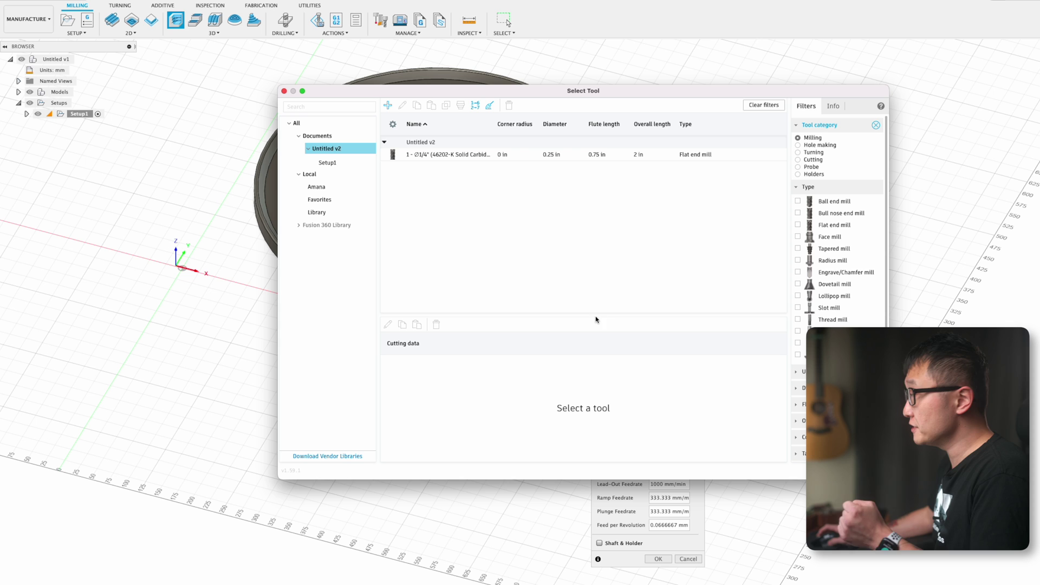
click(339, 203)
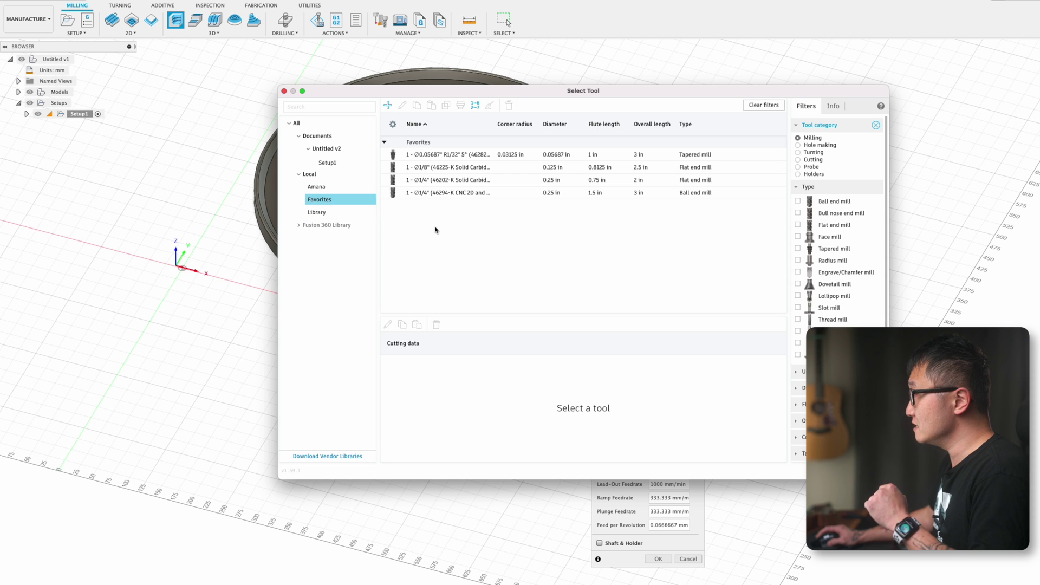
click(447, 183)
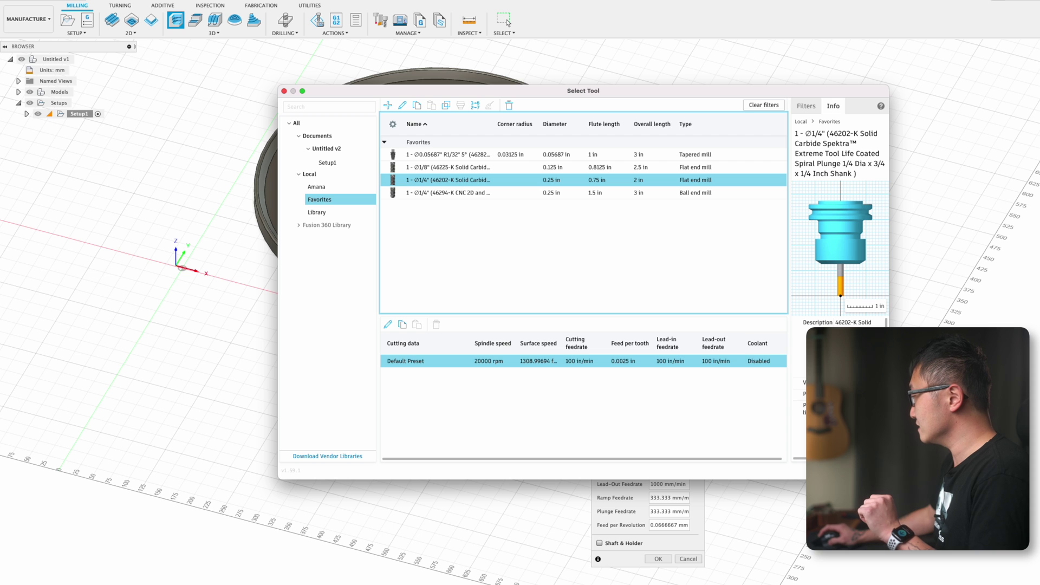
key(Return)
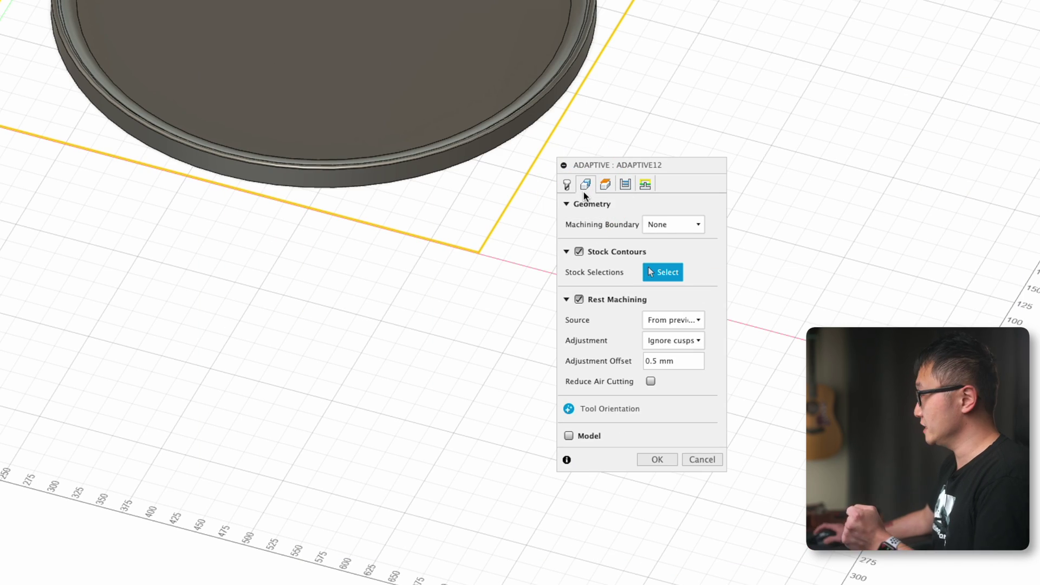
Step: Set the machining boundary to a selection using the dish's rim edge
click(658, 227)
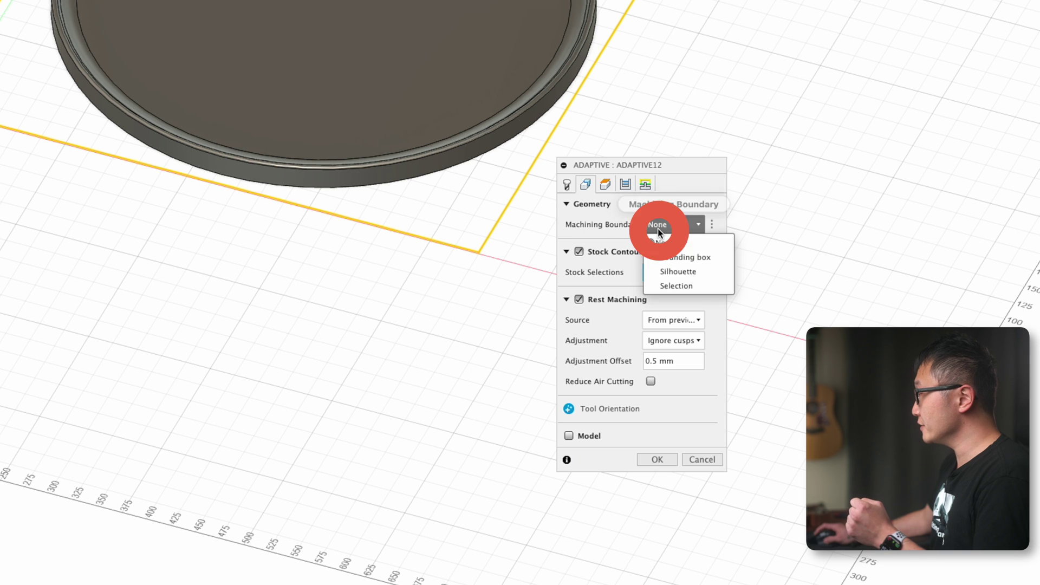
click(694, 286)
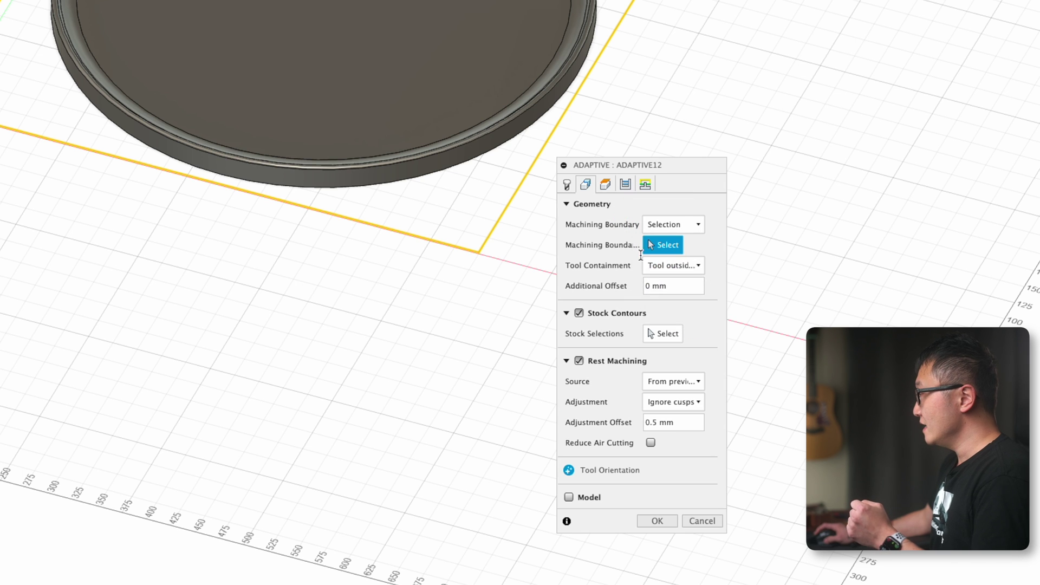
click(420, 158)
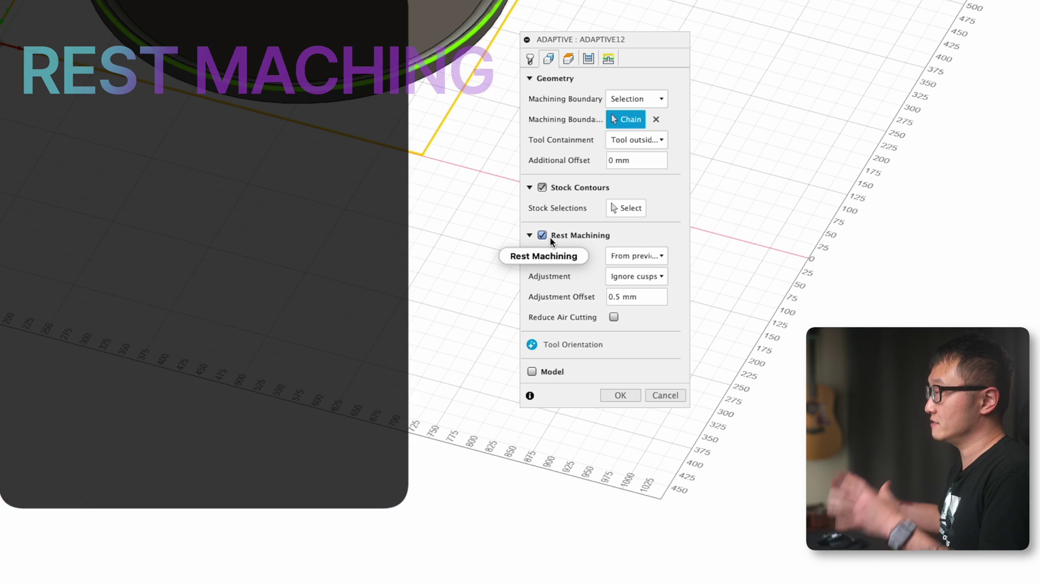
Step: Take rest machining source from setup stock and review the Heights settings
mouse_move(549, 237)
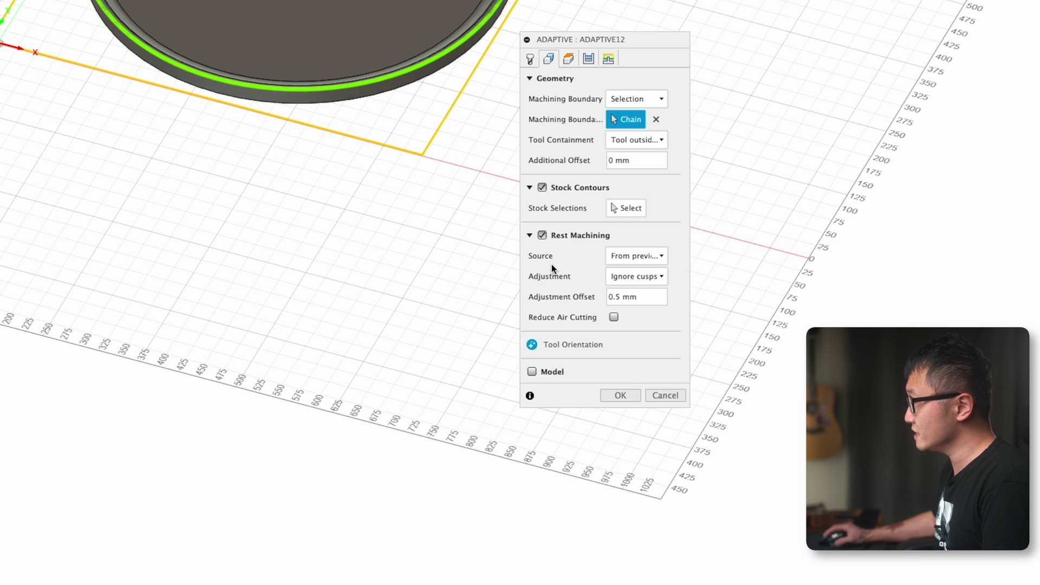
click(628, 255)
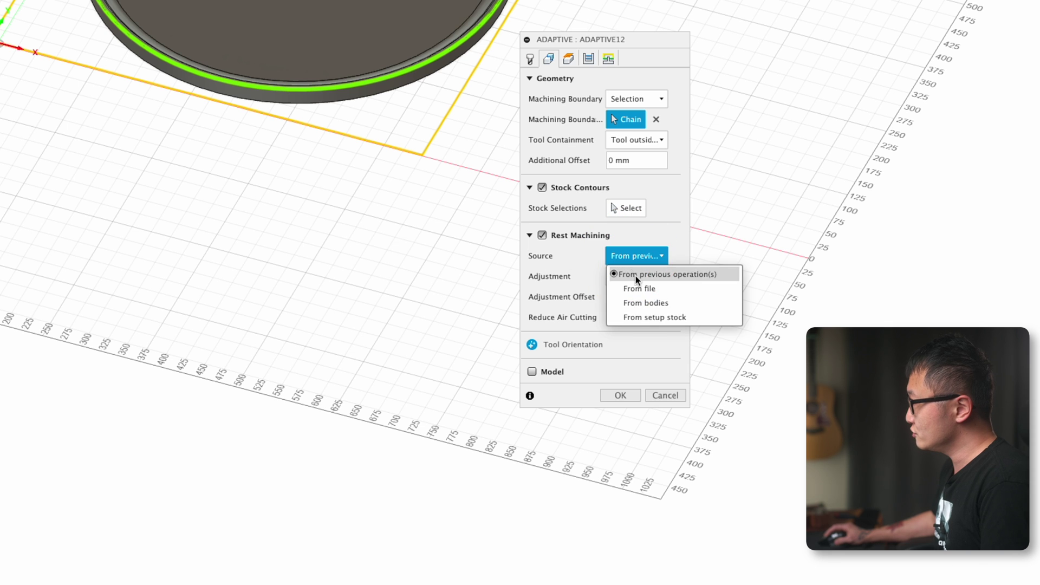
click(654, 317)
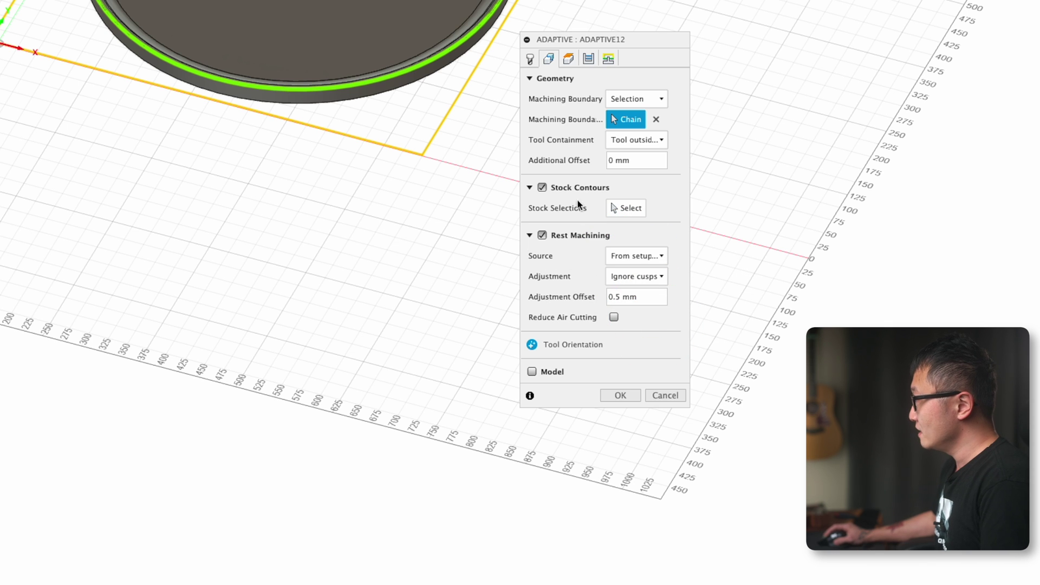
click(568, 59)
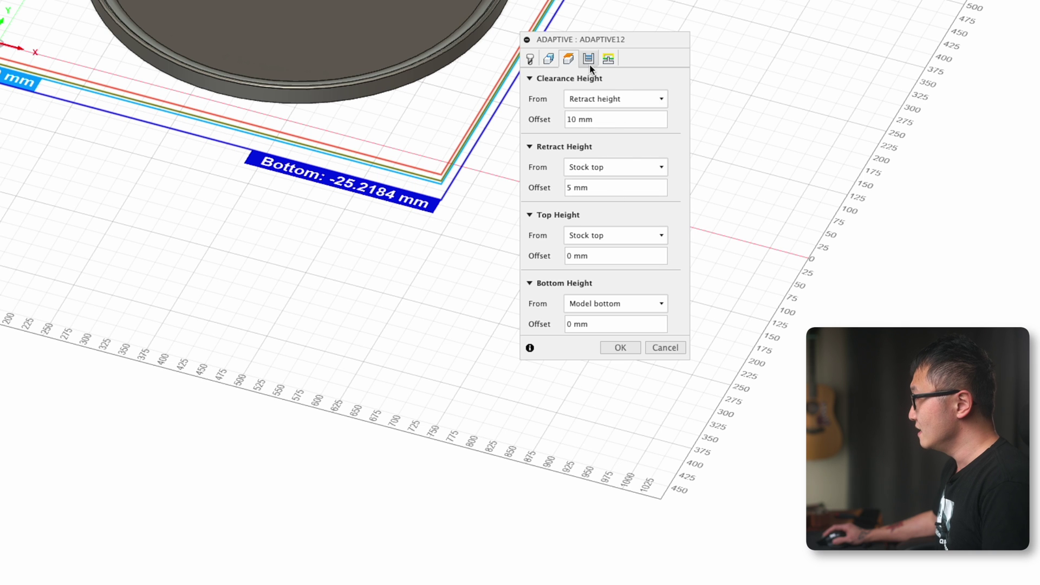
Step: Set Maximum Roughing Stepdown to 6mm in the Passes settings
click(588, 59)
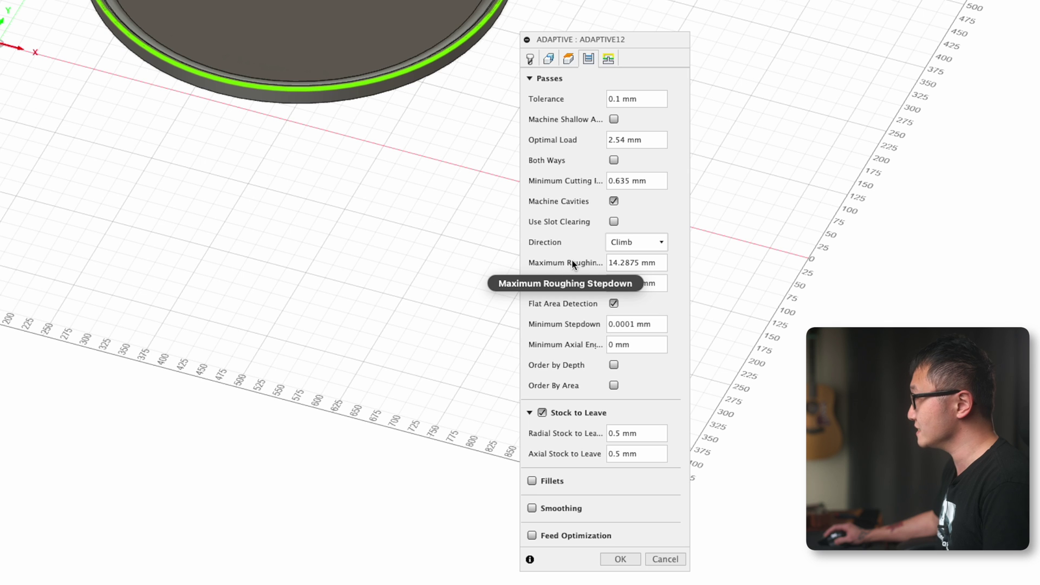
click(621, 261)
text(6)
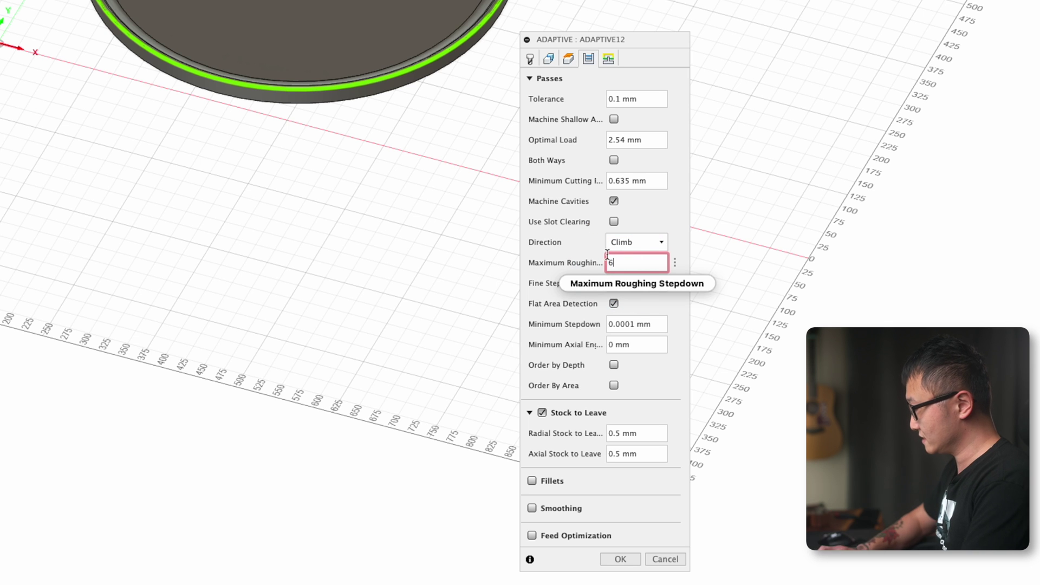
text(mm)
key(Tab)
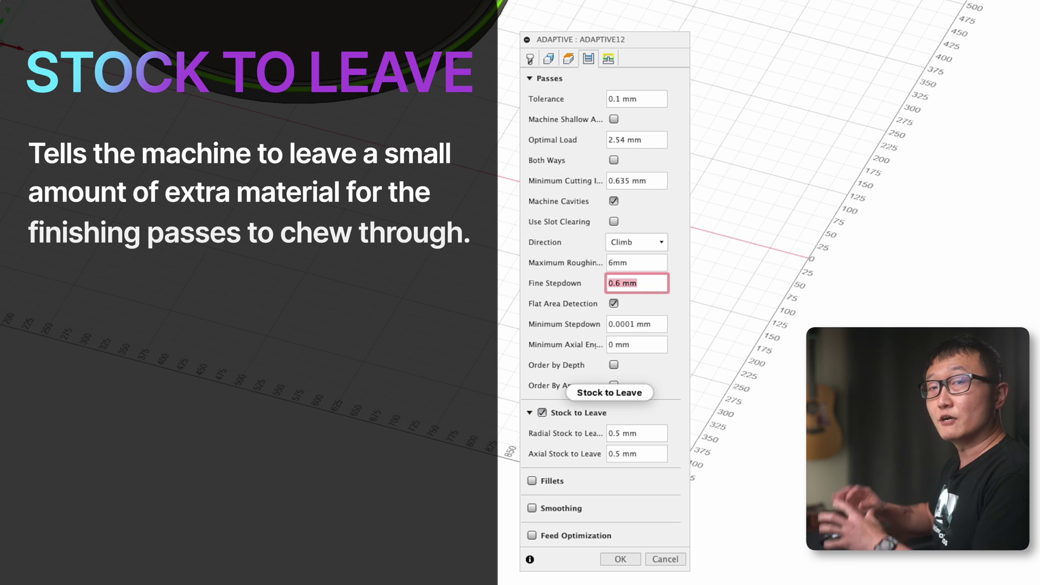
mouse_move(583, 415)
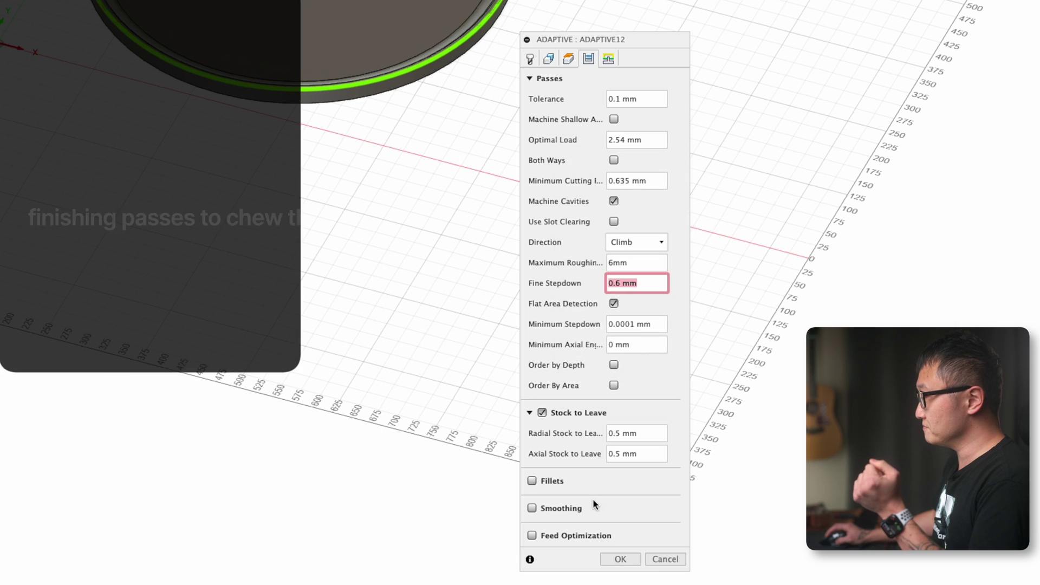
Step: Confirm the Adaptive dialog to compute the ADAPTIVE12 roughing toolpath
click(620, 559)
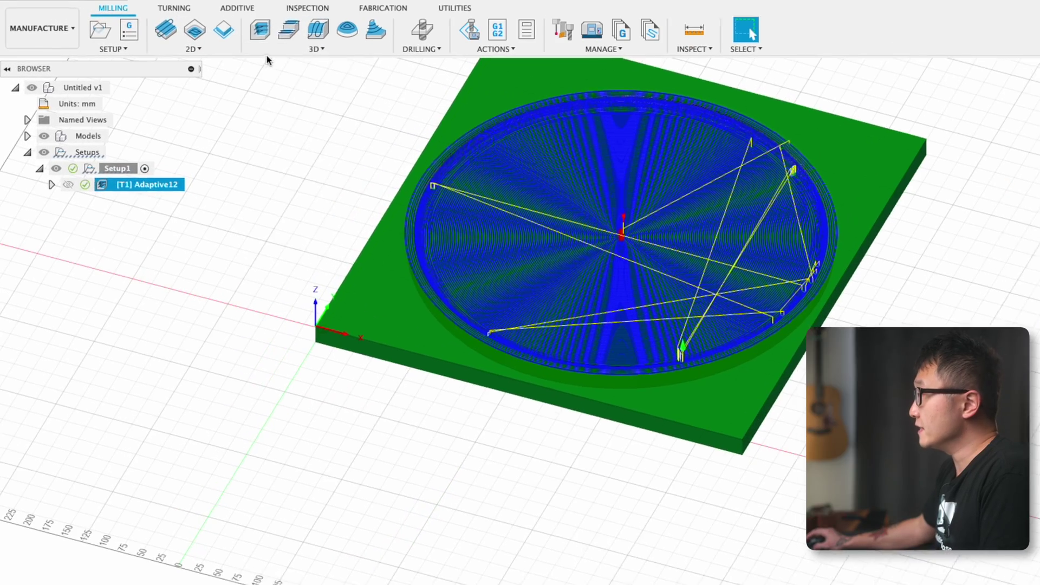
click(271, 50)
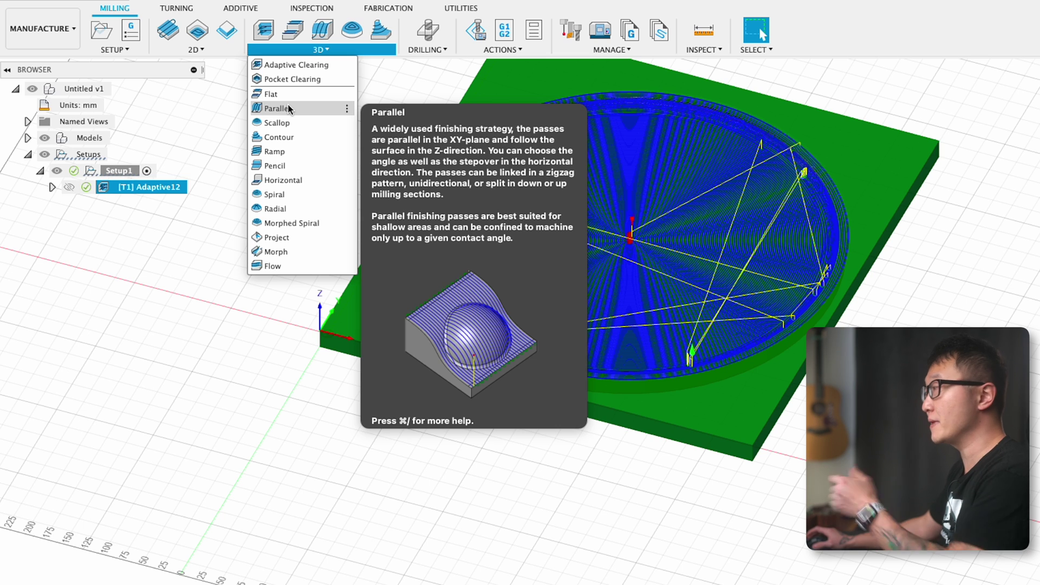
Step: Create a Parallel finishing operation using the 1/4-inch R1/8 ball end mill at 18000 rpm
click(288, 108)
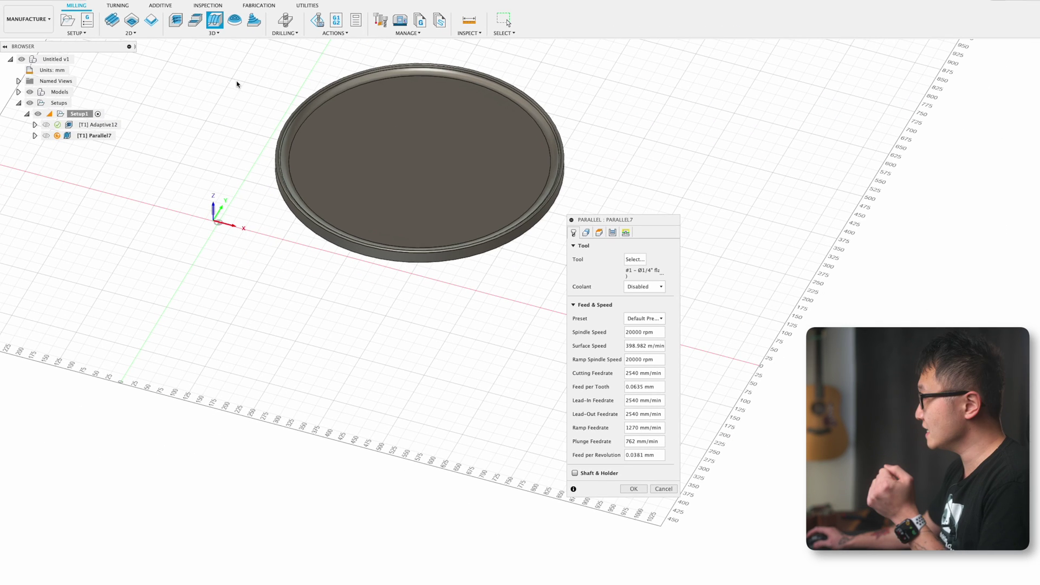
click(639, 260)
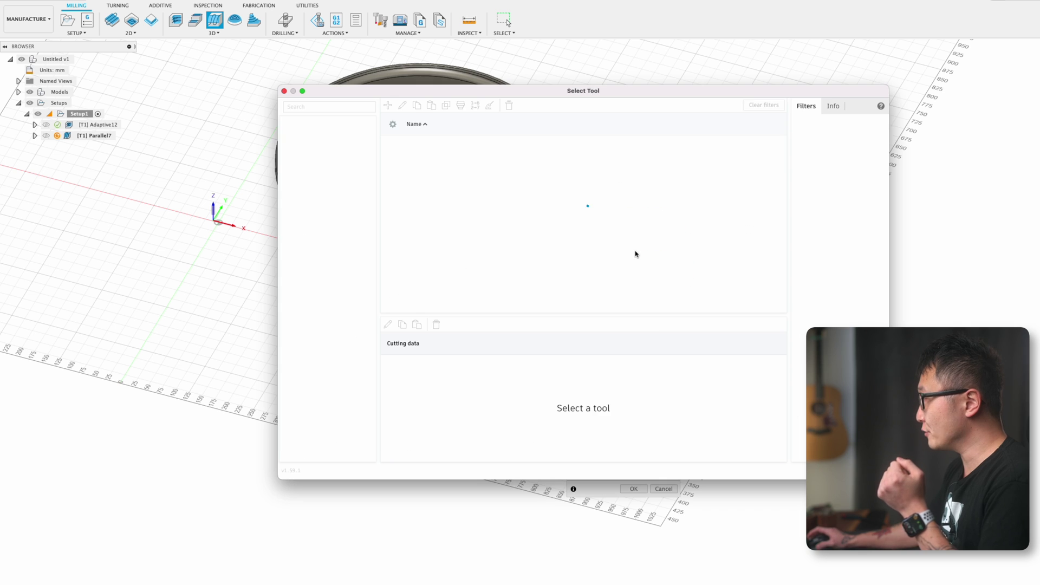
click(450, 169)
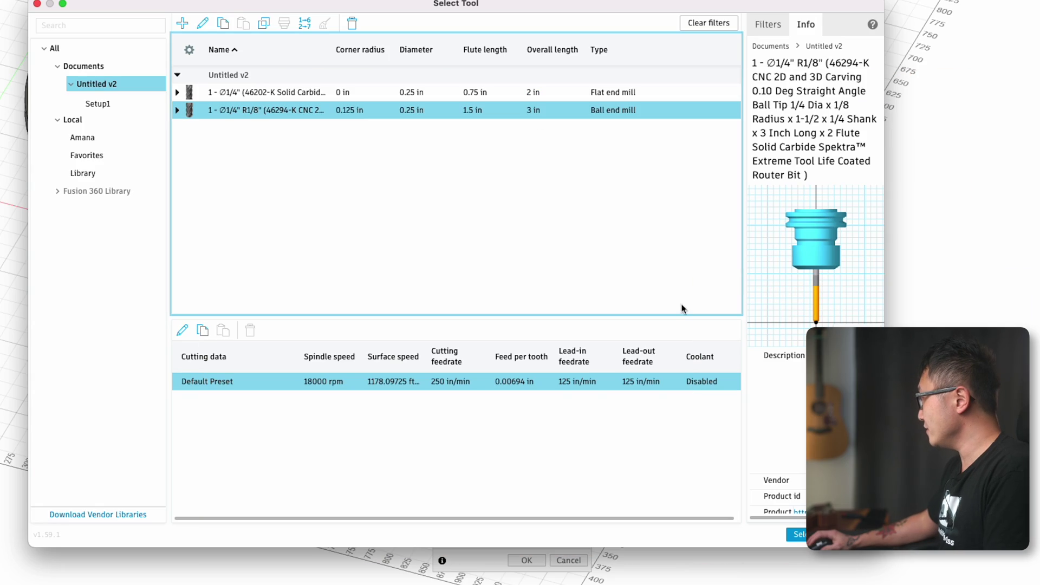
click(795, 534)
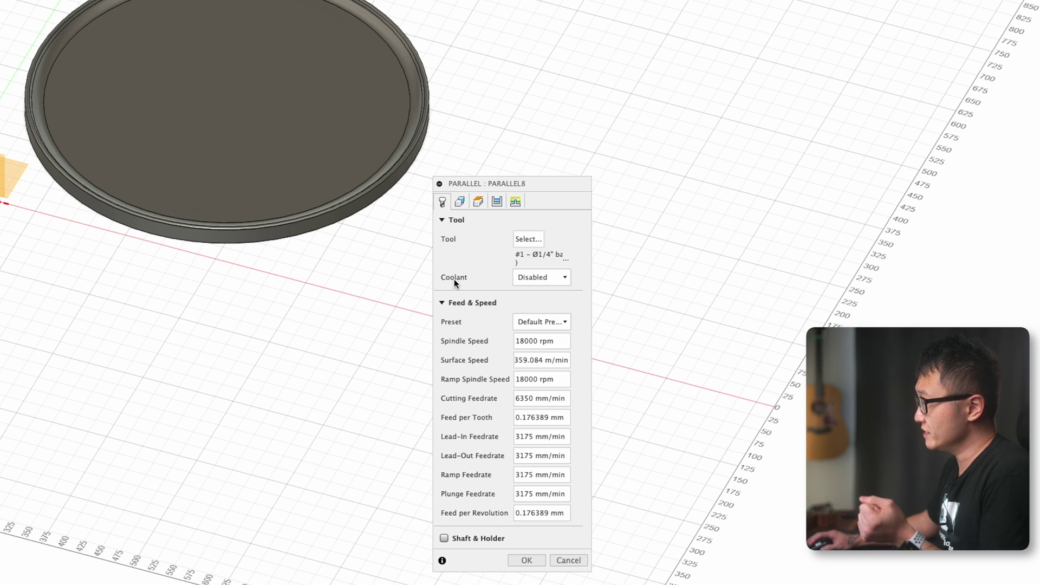
Step: Limit the Parallel toolpath's machining boundary to the selected chained top edge of the disc
click(460, 201)
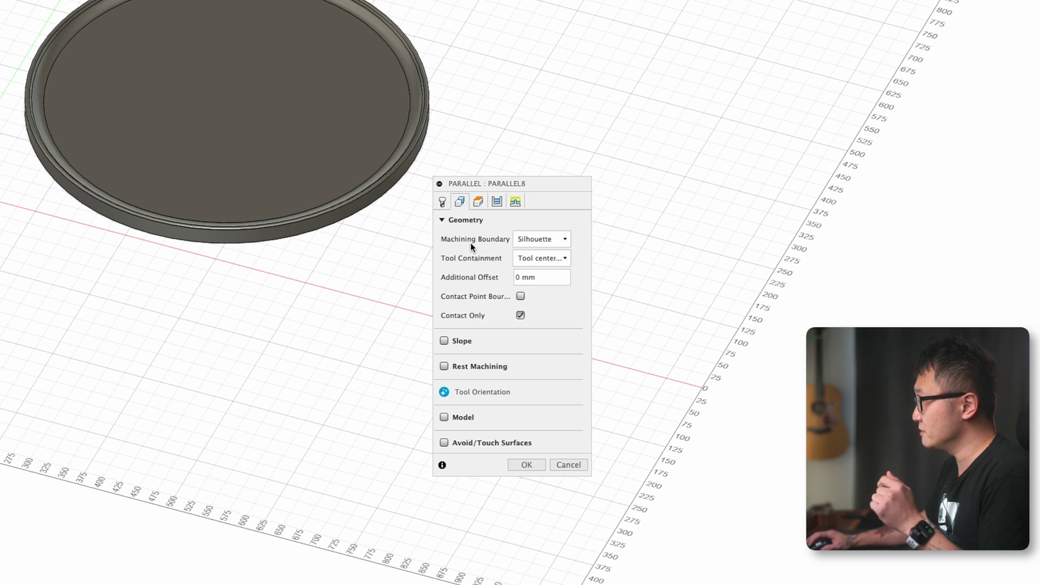
click(543, 241)
click(540, 281)
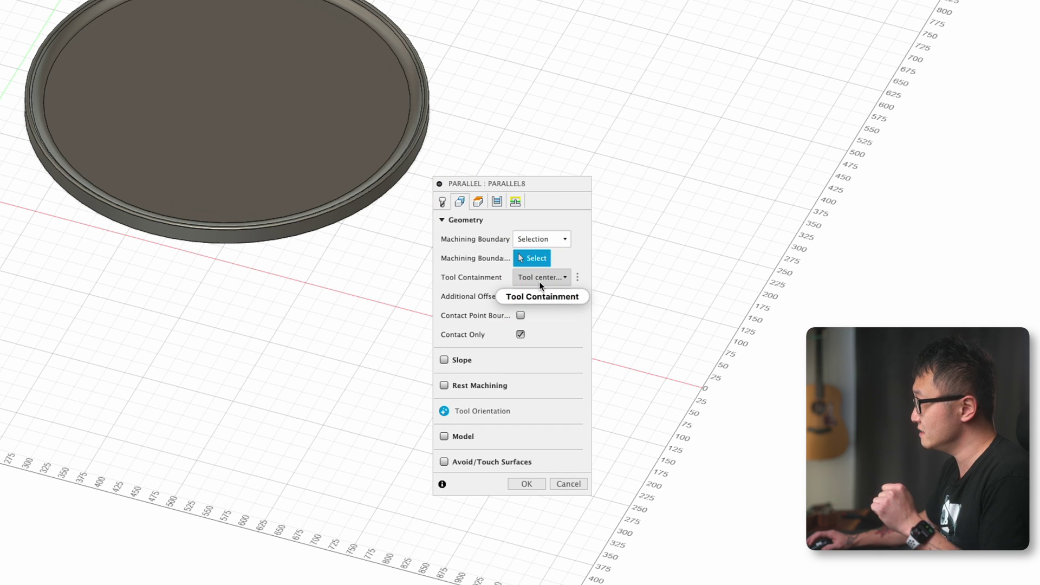
click(322, 221)
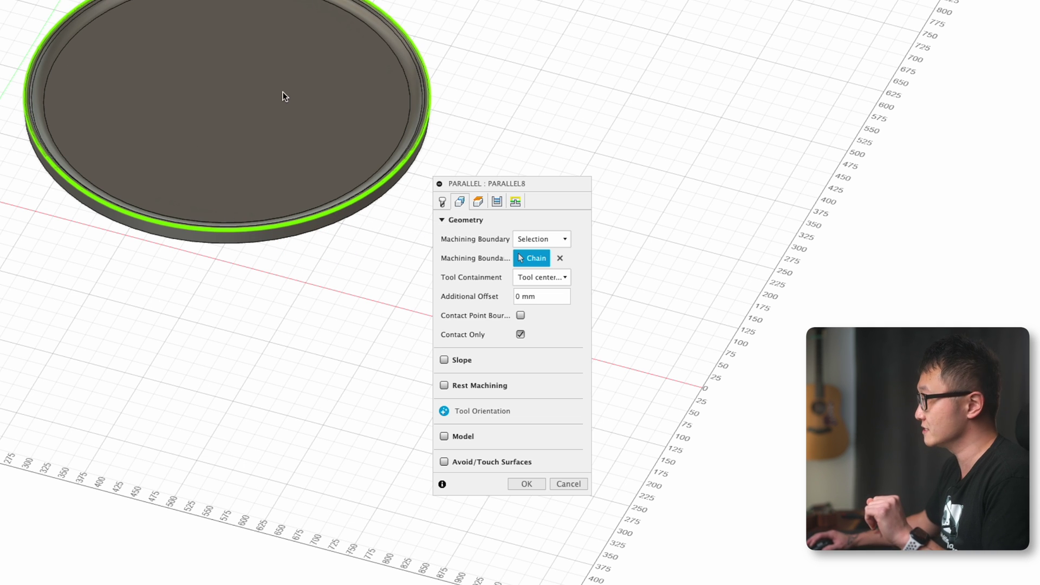
Step: Enable rest machining from previous operation(s), with the adjustment set to Use as computed
click(445, 385)
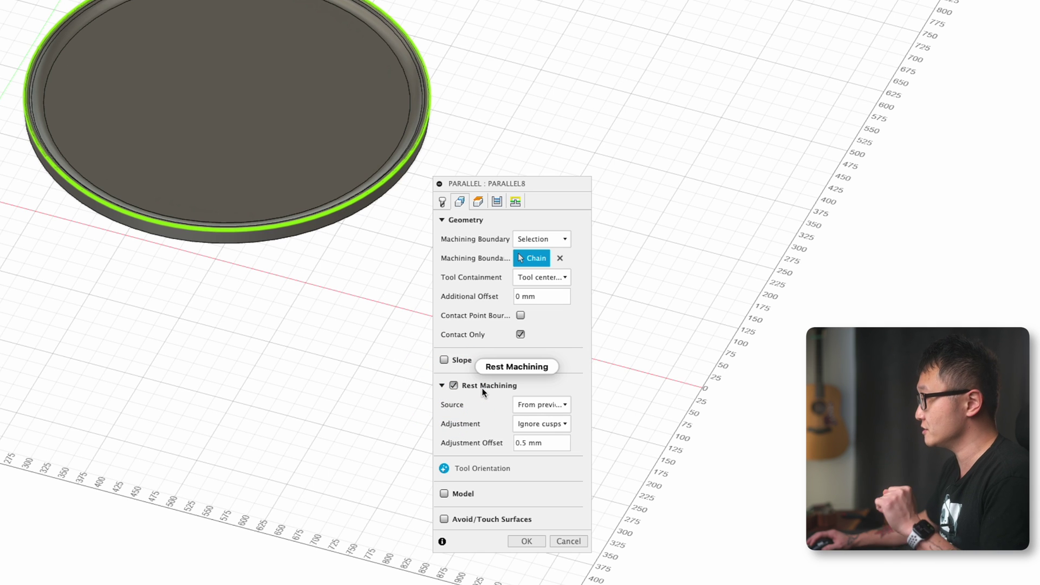
click(521, 406)
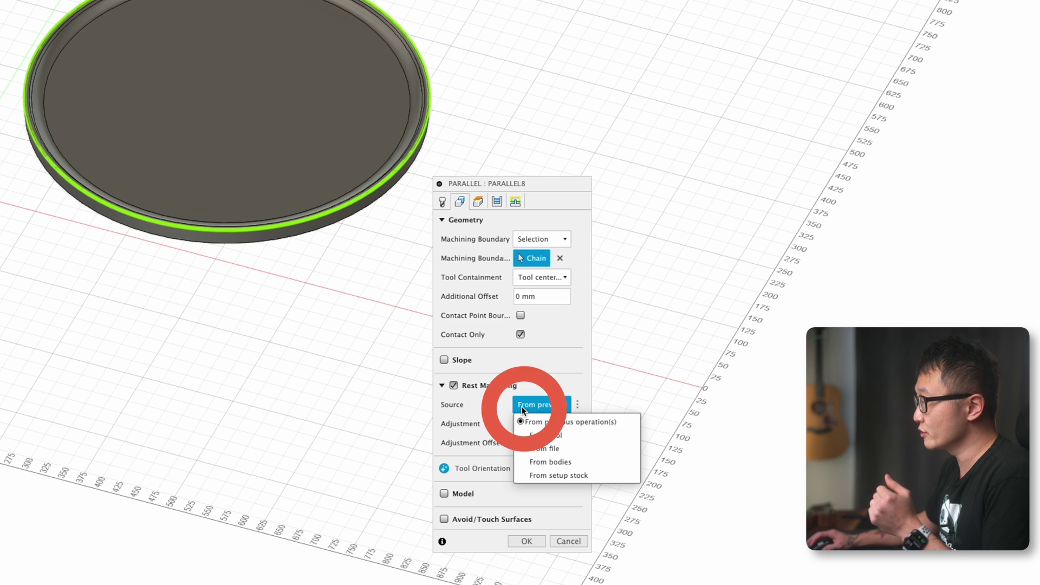
click(543, 423)
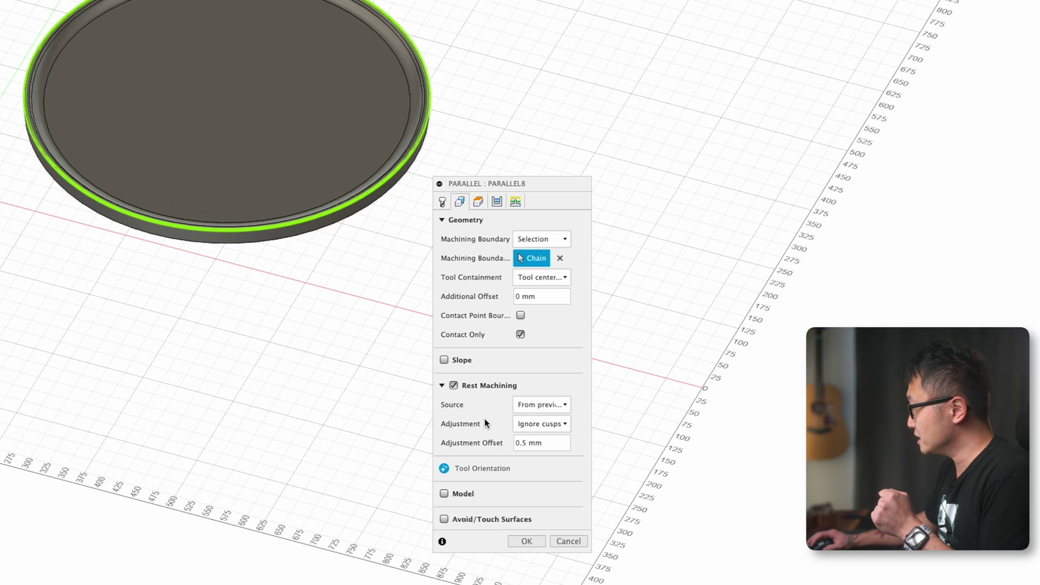
click(530, 423)
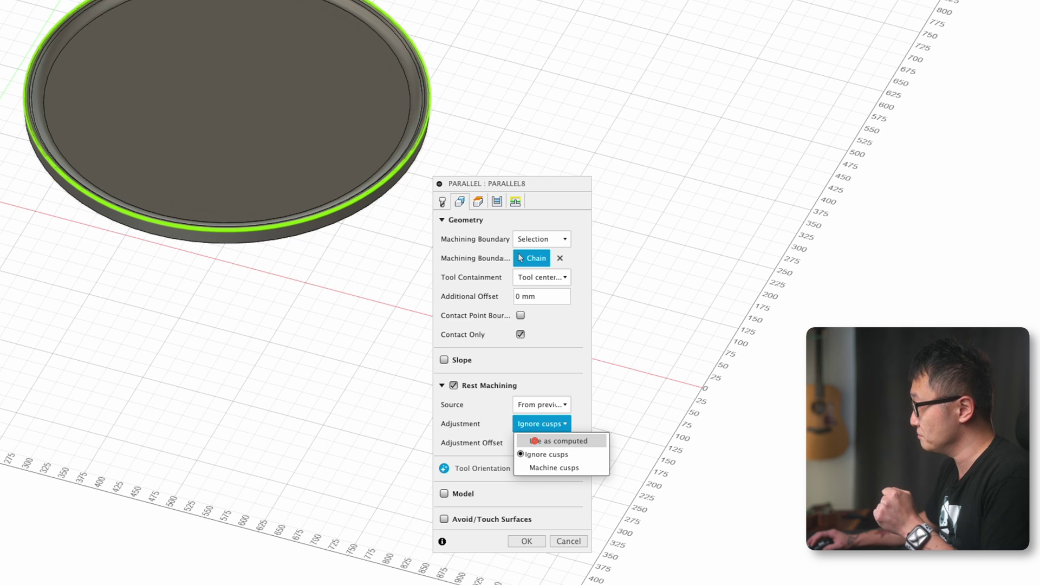
click(534, 440)
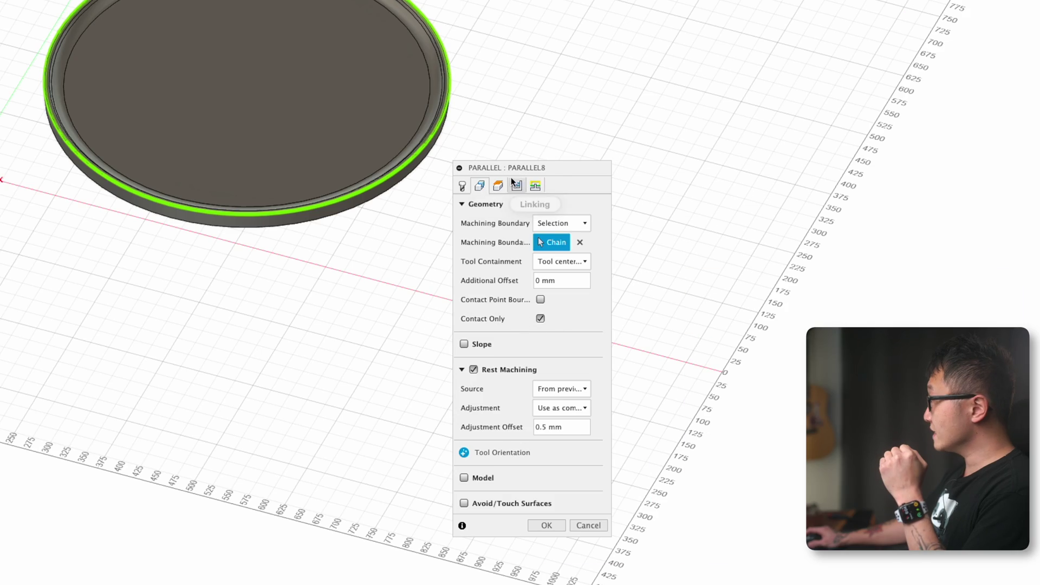
Step: Review the heights, set the Parallel stepover to 0.5 mm, and create the toolpath
click(498, 187)
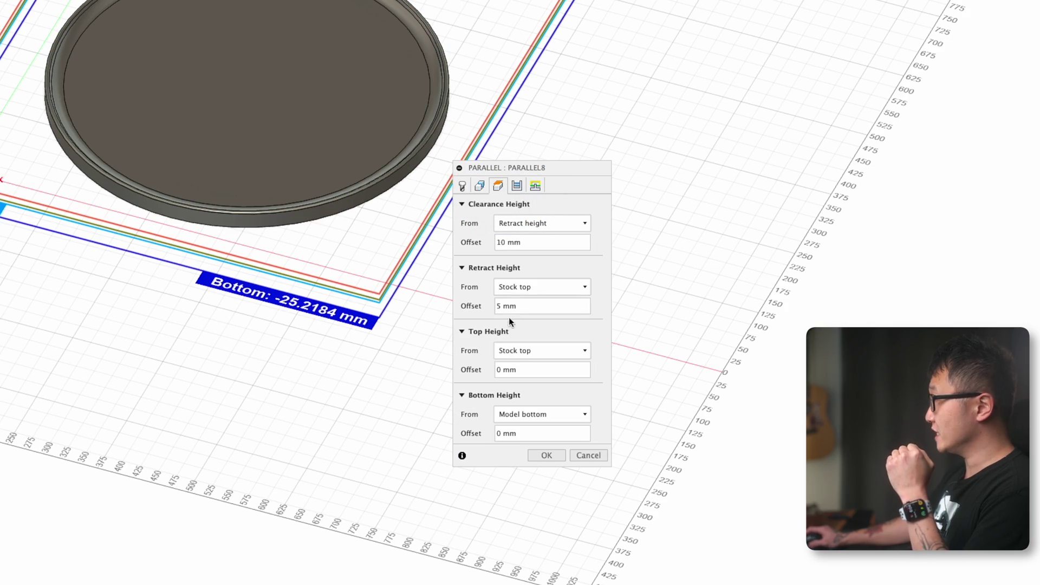
click(516, 185)
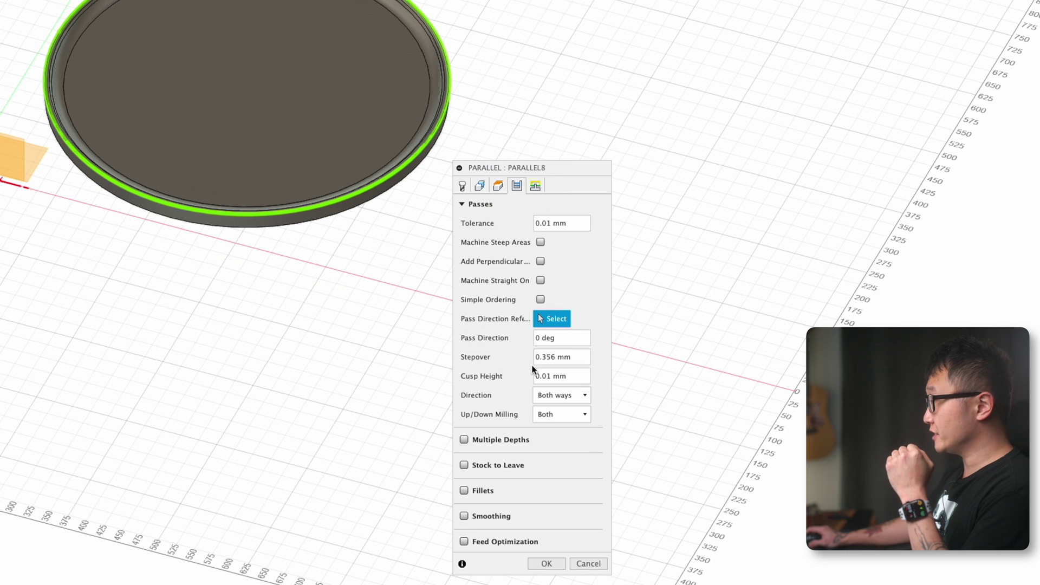
key(BackSpace)
key(BackSpace)
key(BackSpace)
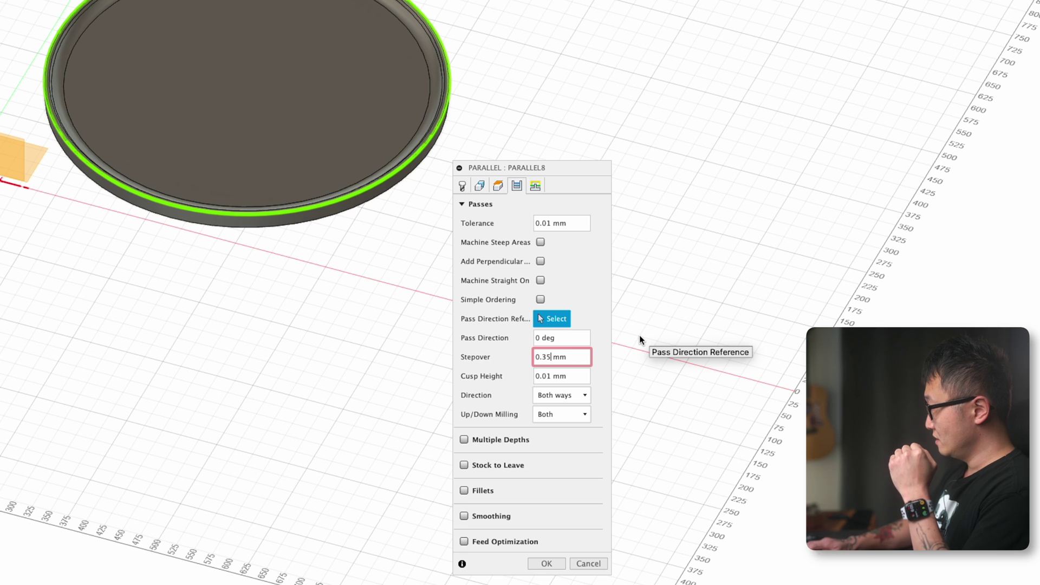
text(5)
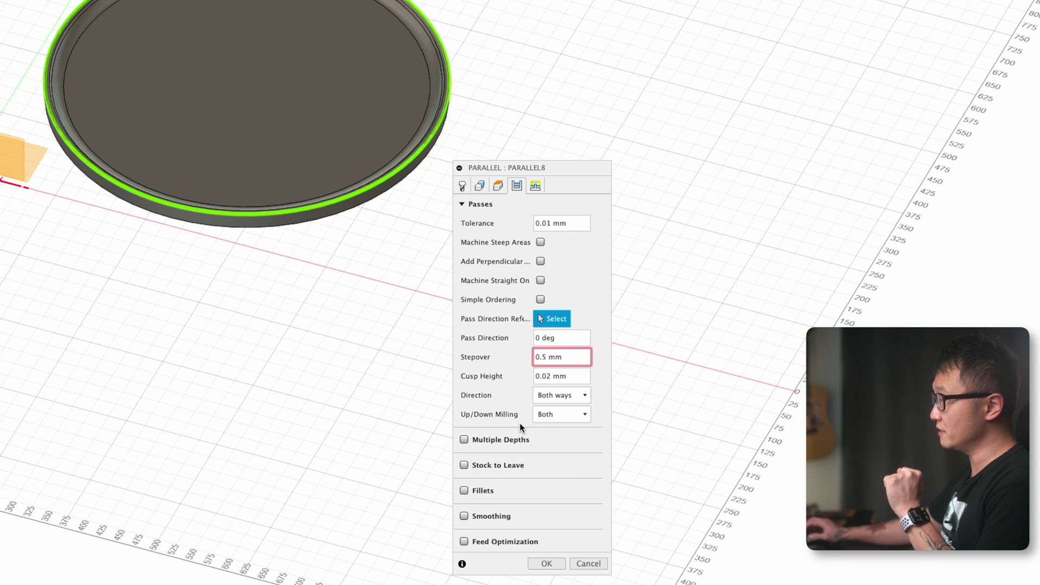
click(546, 563)
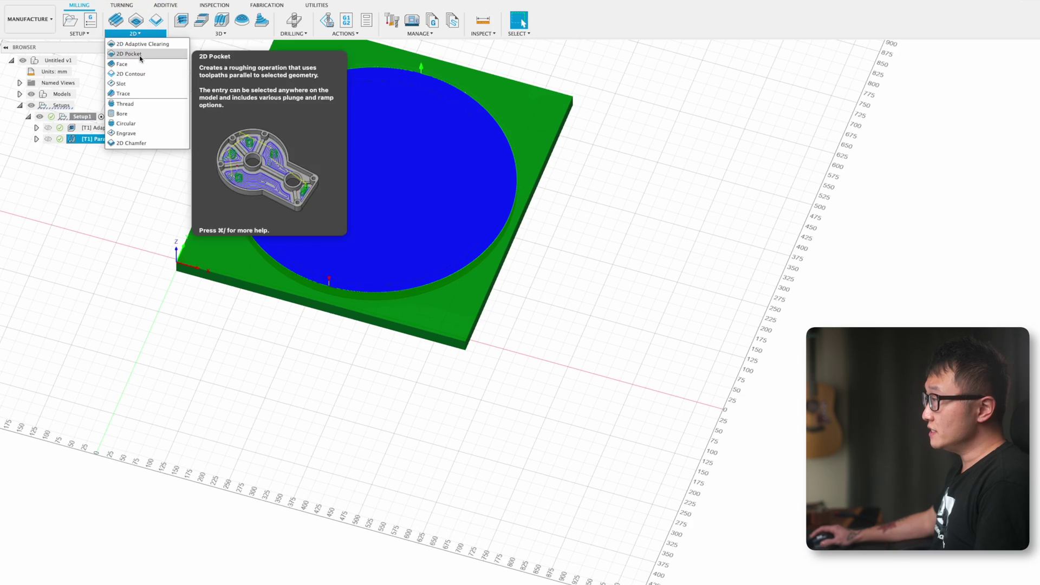
Step: Create a 2D Contour operation using the 1/4" flat end mill
click(140, 74)
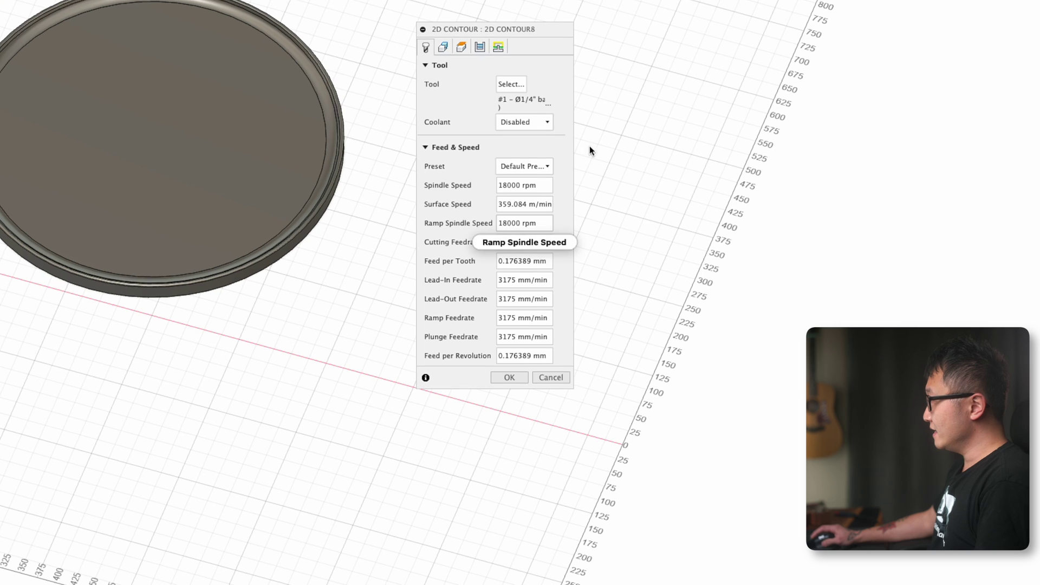
click(518, 82)
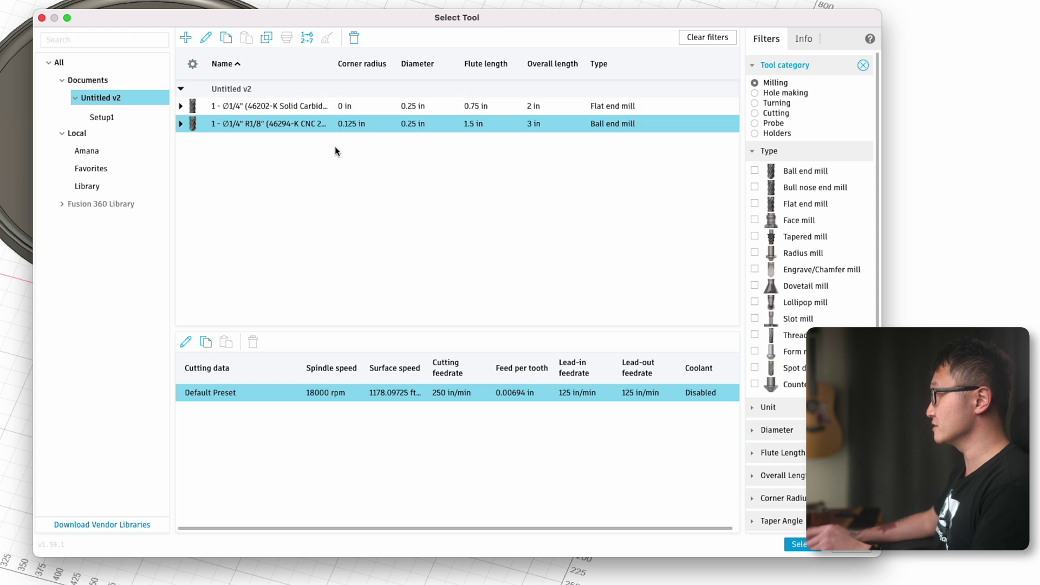
click(290, 108)
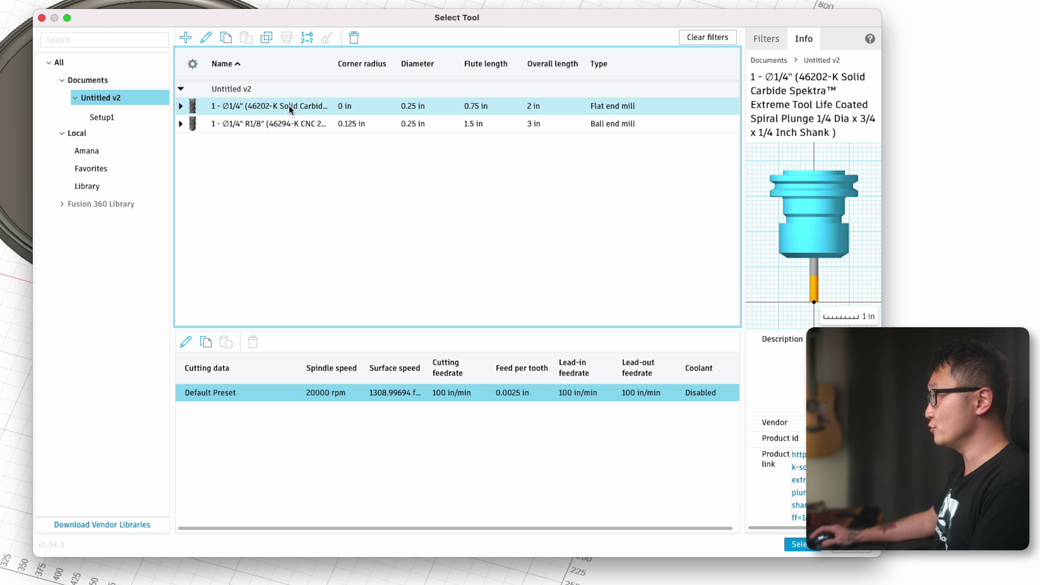
click(794, 543)
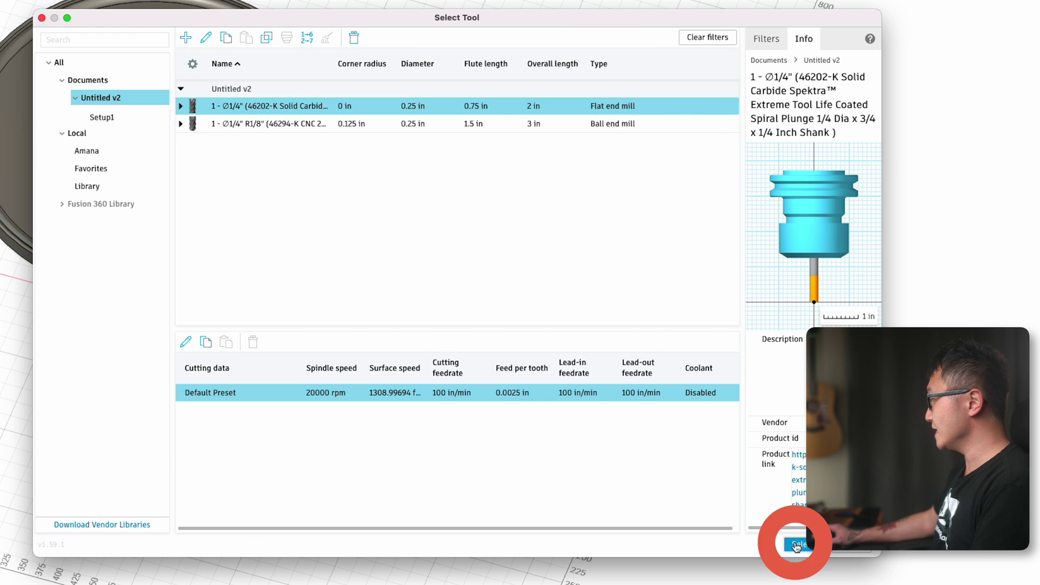
click(442, 48)
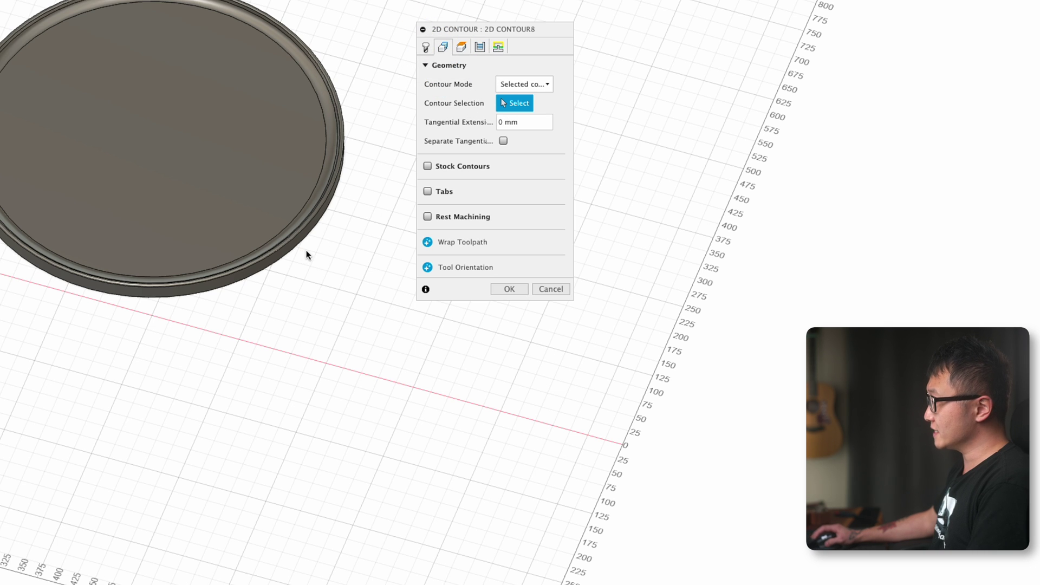
Step: Chain the disc's outer edge as the contour, preview holding tabs, then leave tabs switched off
click(291, 252)
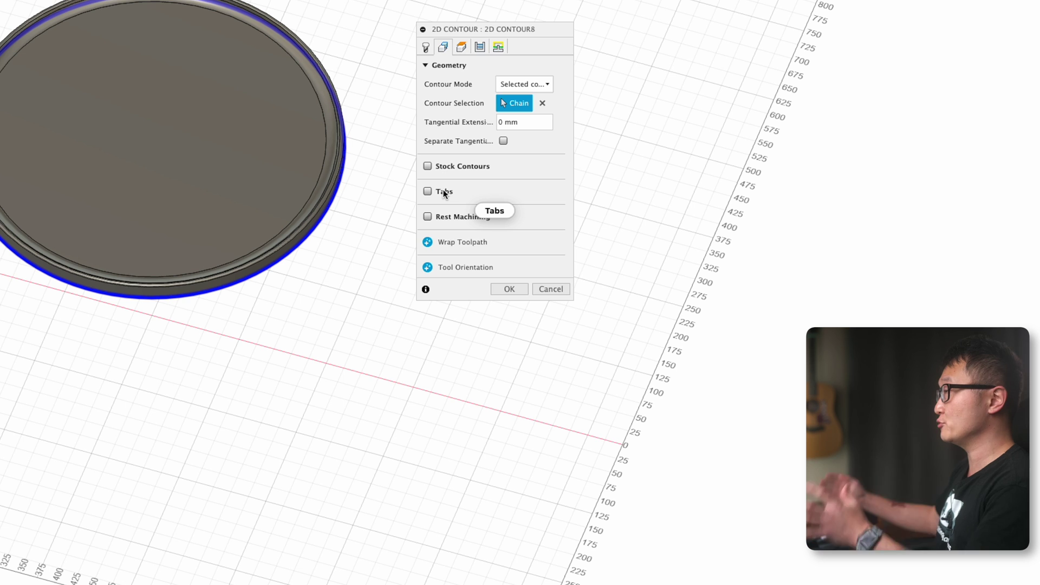
mouse_move(445, 193)
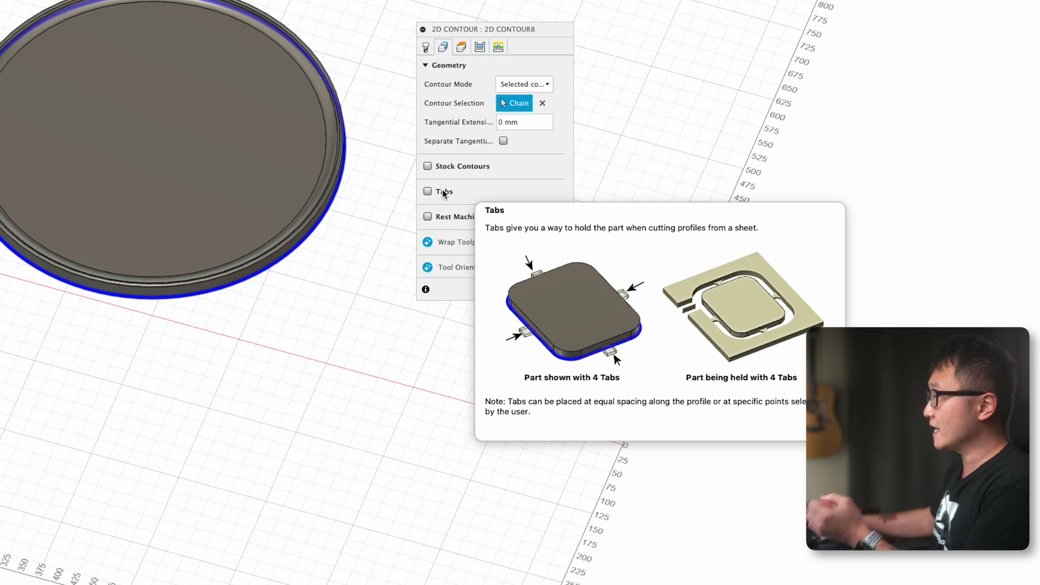
click(428, 192)
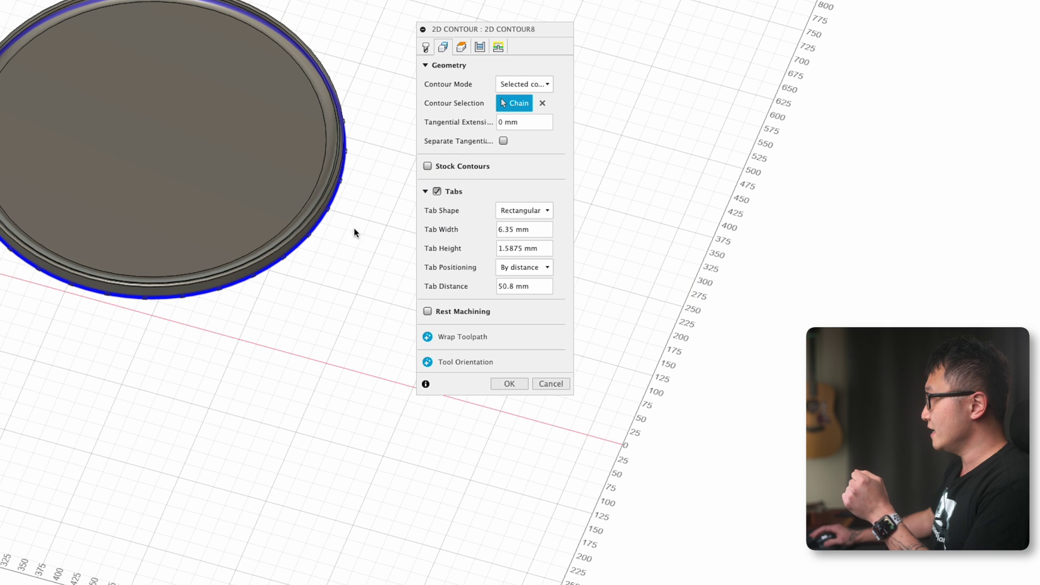
scroll(292, 250, up, 6)
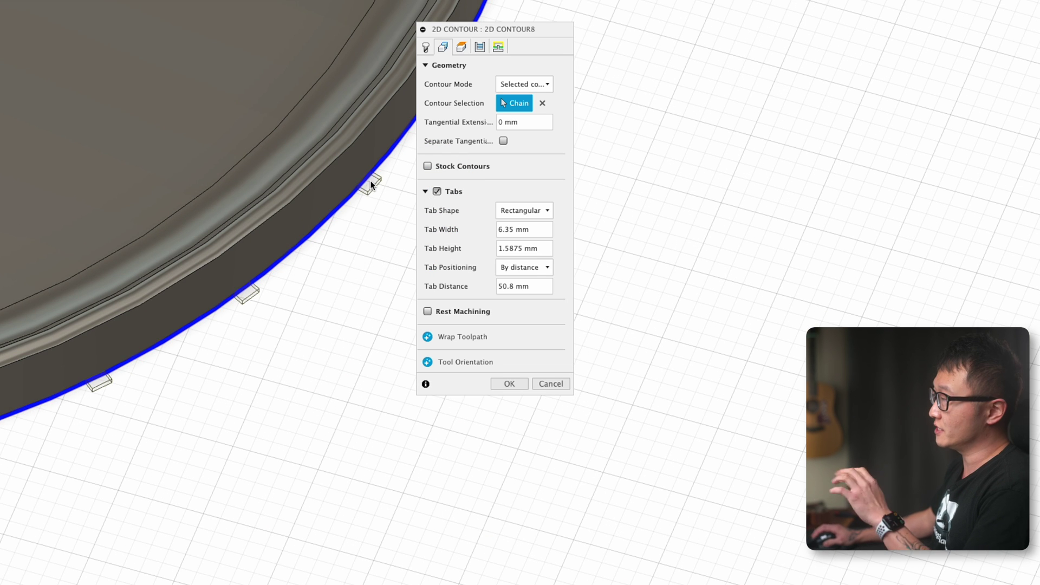
click(259, 282)
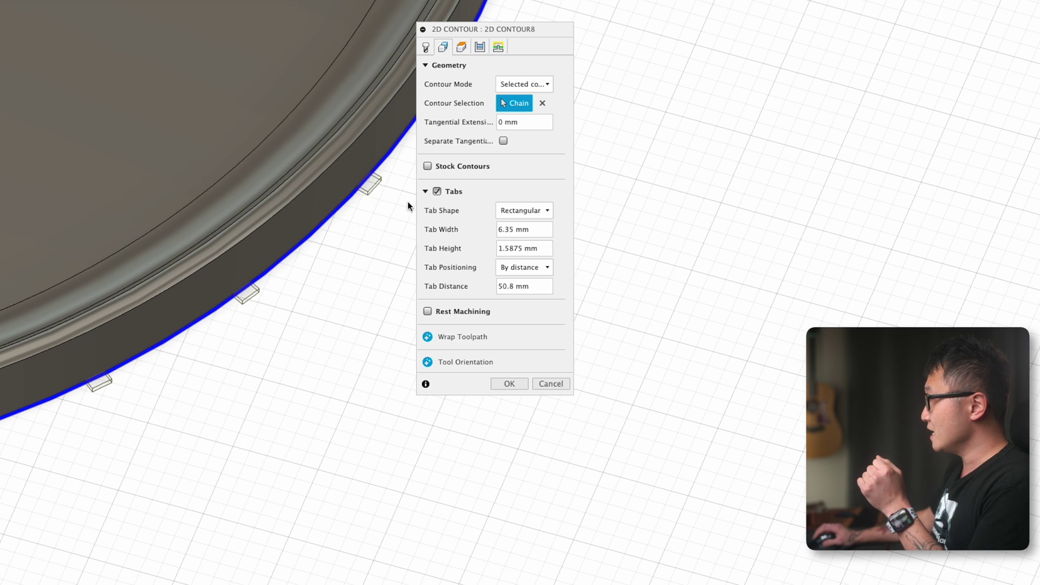
click(441, 192)
scroll(284, 256, down, 5)
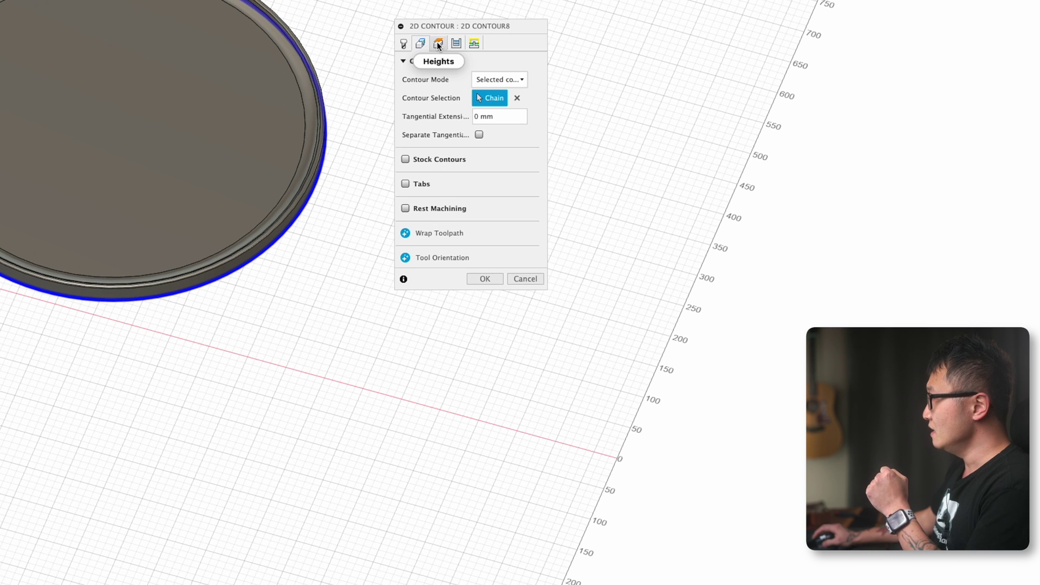
click(438, 44)
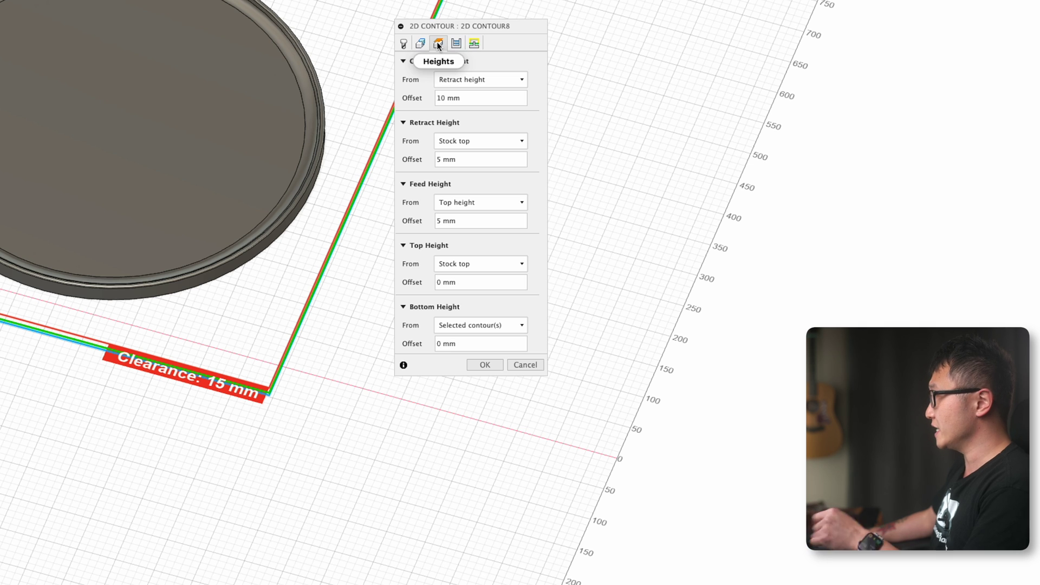
Step: Turn on Multiple Depths for the contour and enter a new maximum roughing stepdown
click(460, 45)
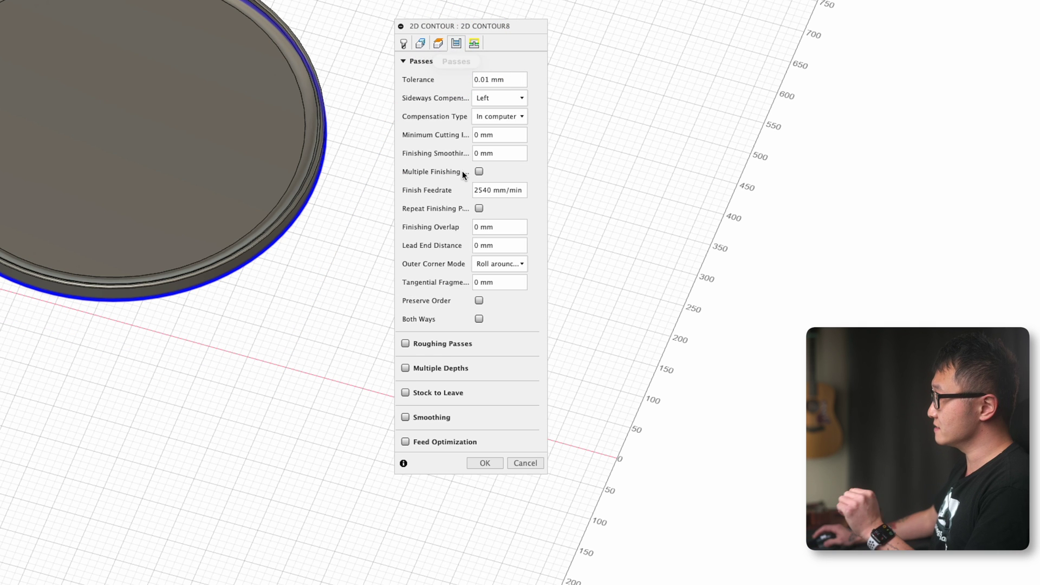
click(405, 369)
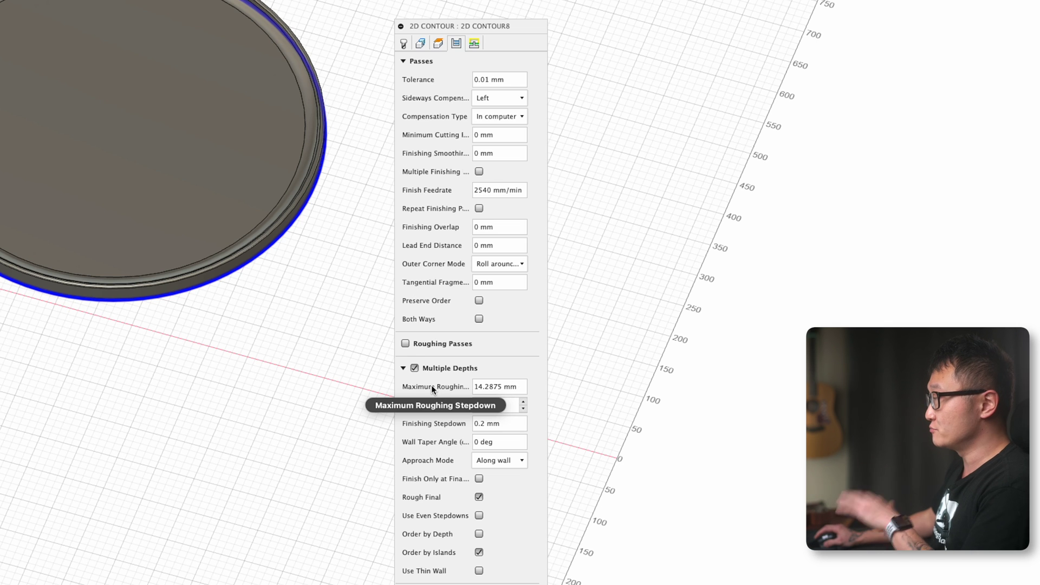
click(476, 387)
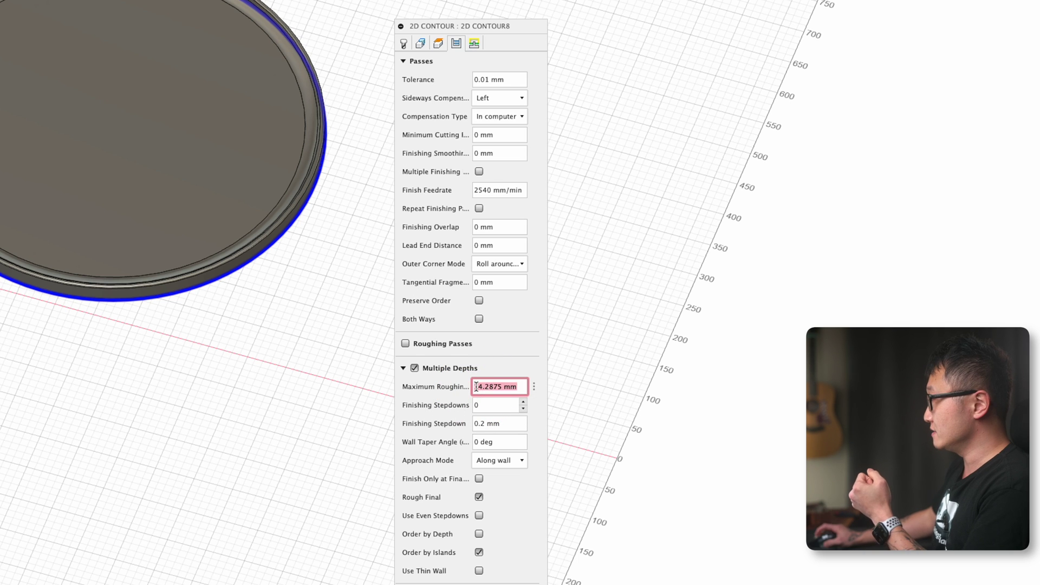
text(1mm)
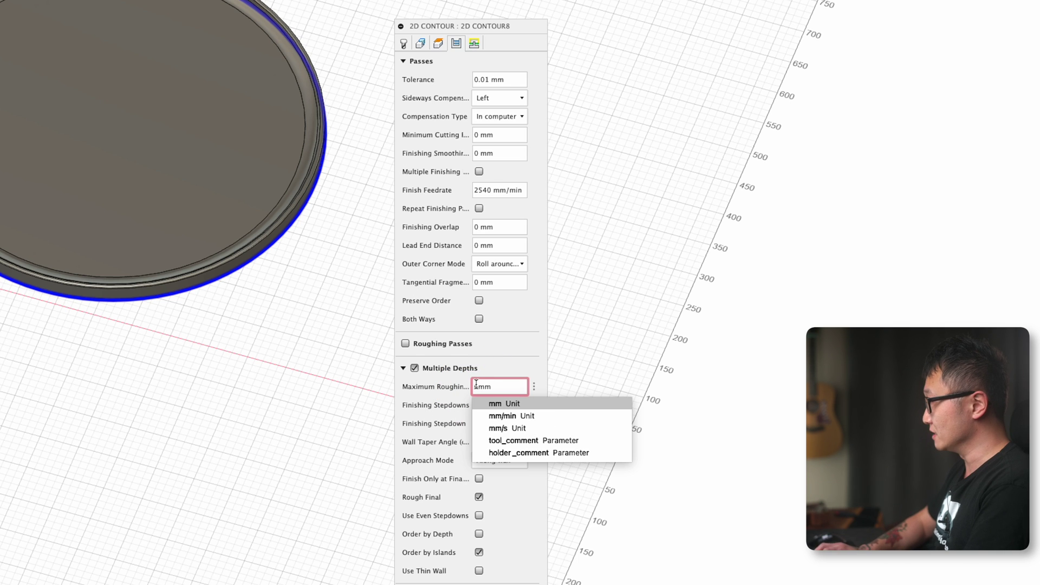
key(Return)
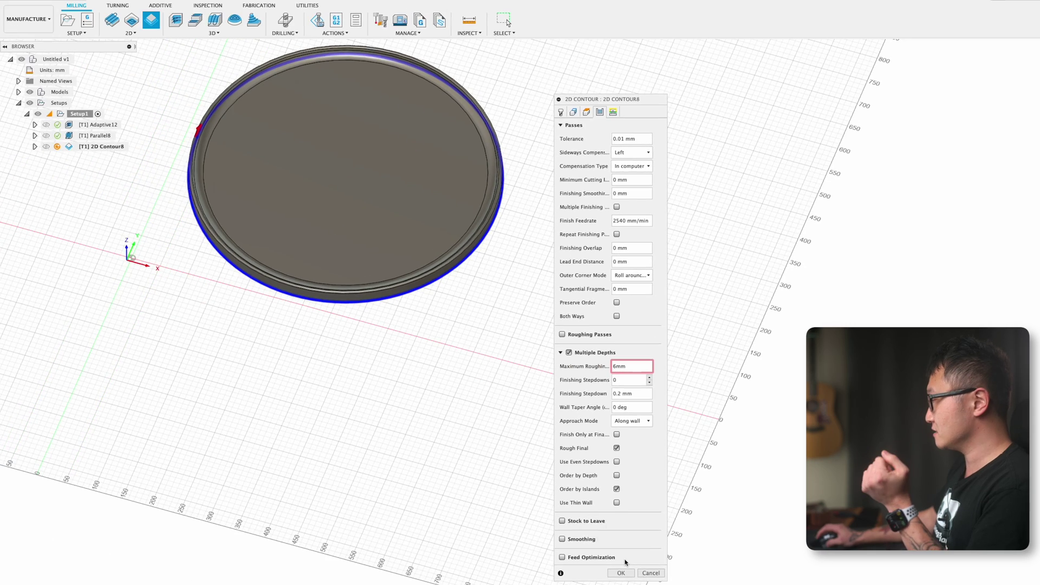
Step: Confirm the 2D Contour8 settings to generate the toolpath around the dish rim
click(623, 574)
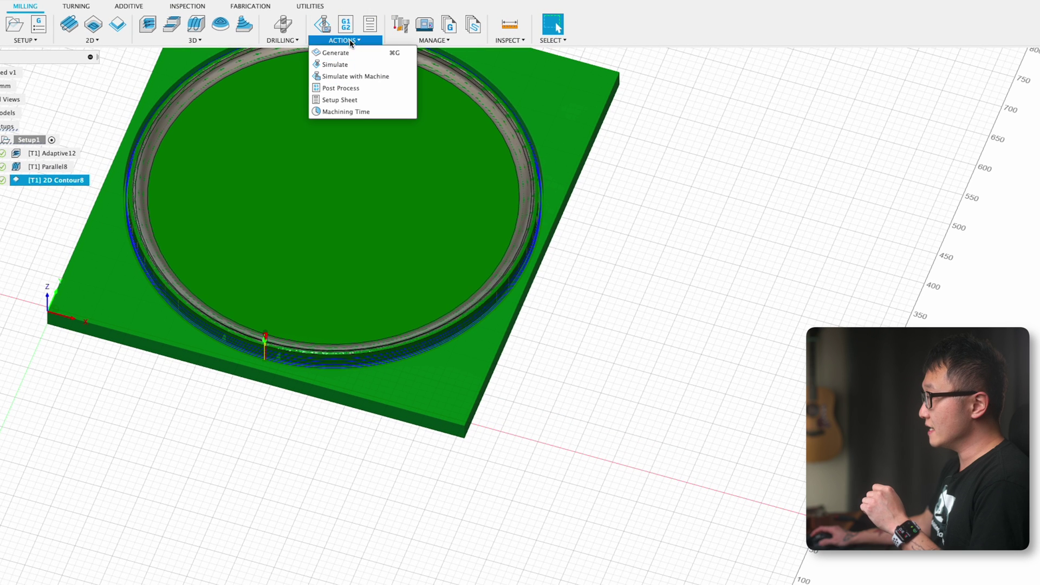
Step: Create an NC program with the Easel by Inventables post, outputting to the 2TB SSD folder
click(350, 78)
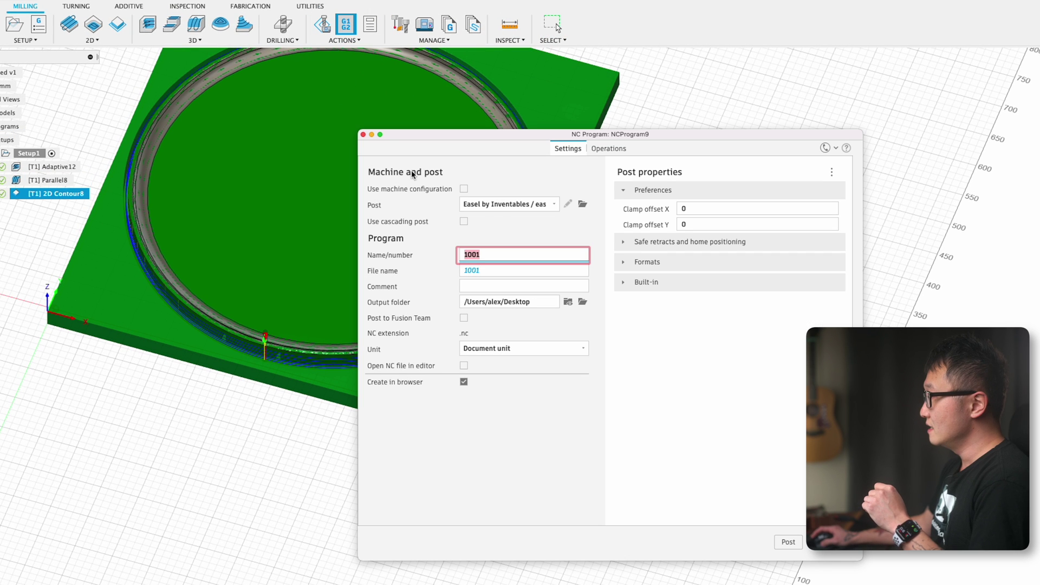
click(501, 209)
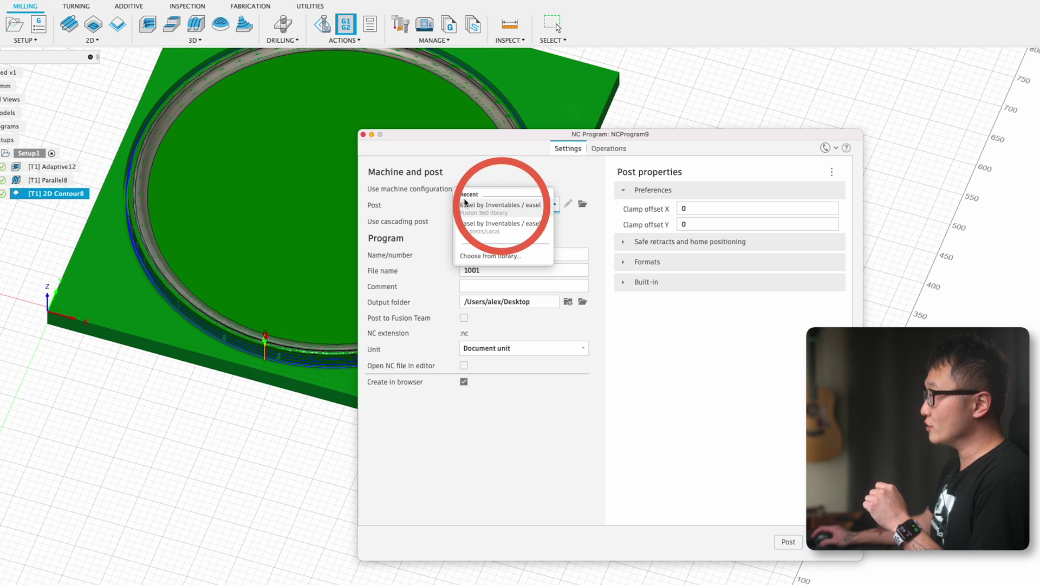
click(495, 254)
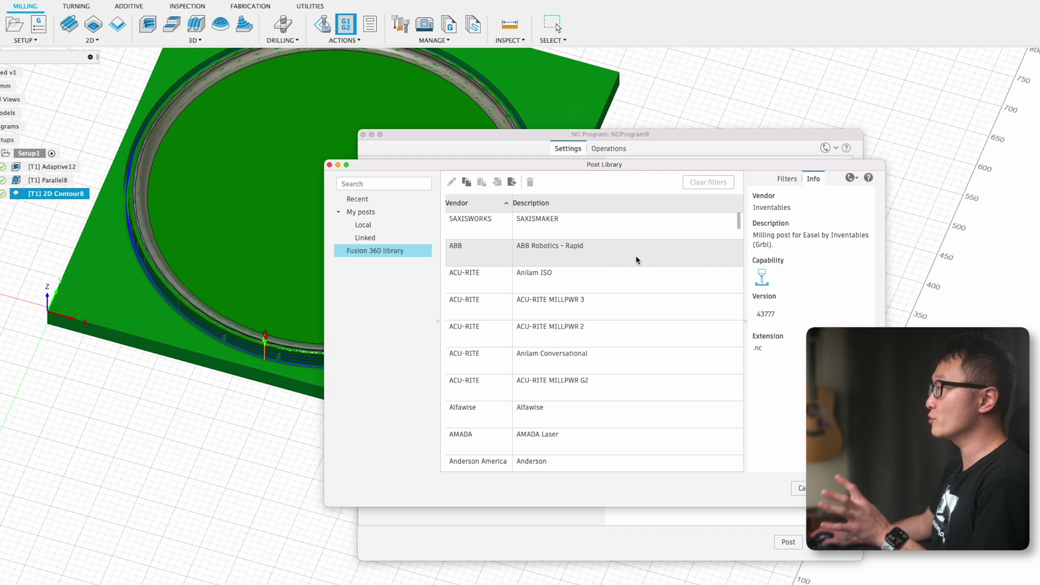
scroll(564, 313, down, 20)
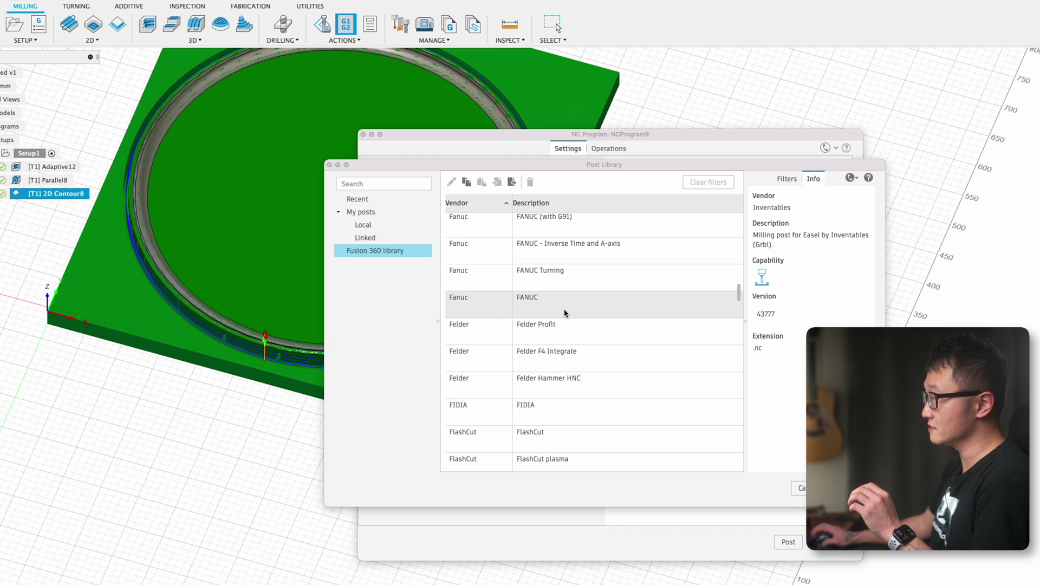
scroll(564, 312, down, 20)
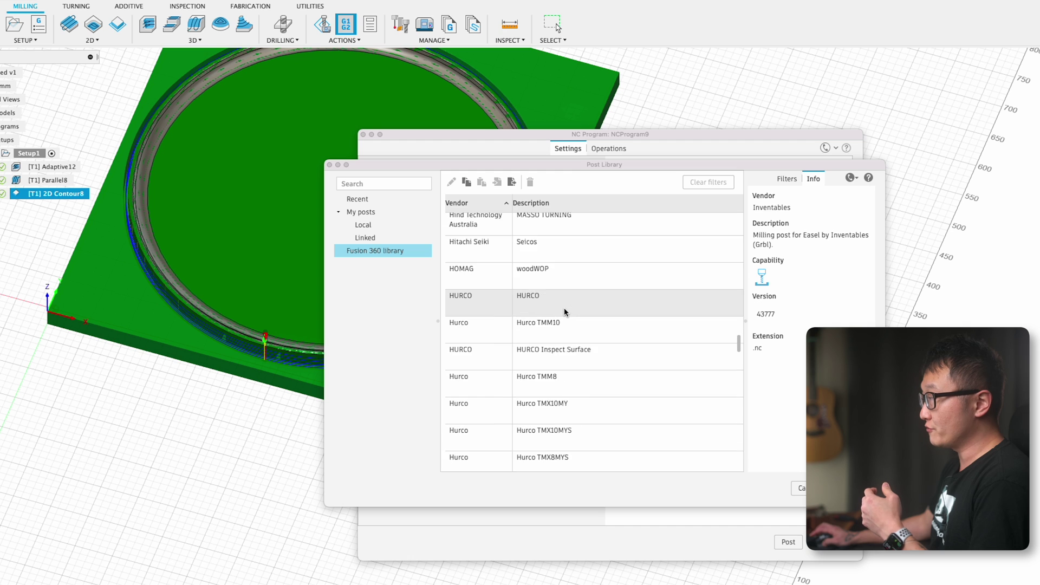
scroll(565, 312, down, 10)
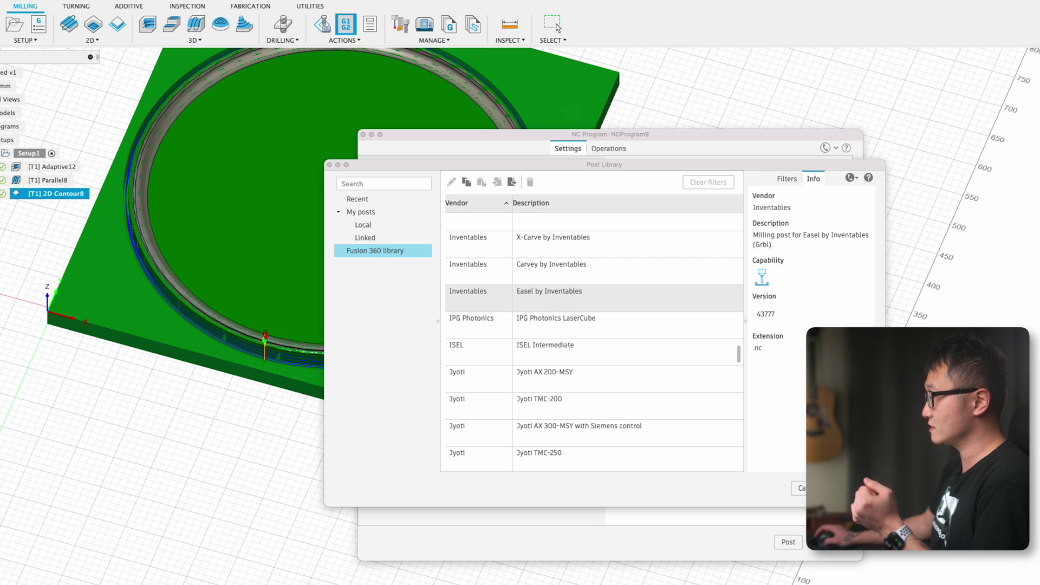
click(855, 488)
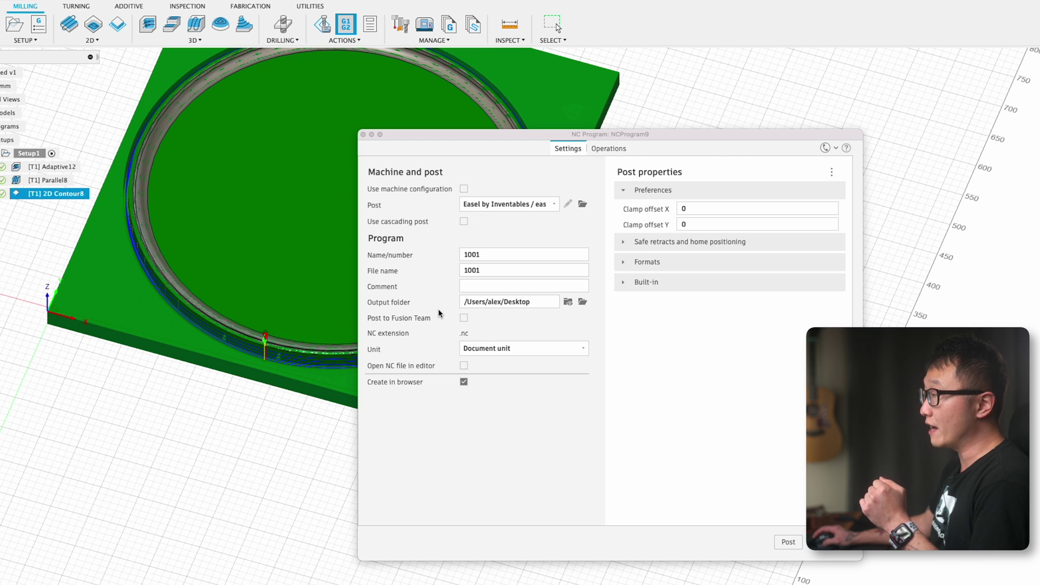
click(582, 302)
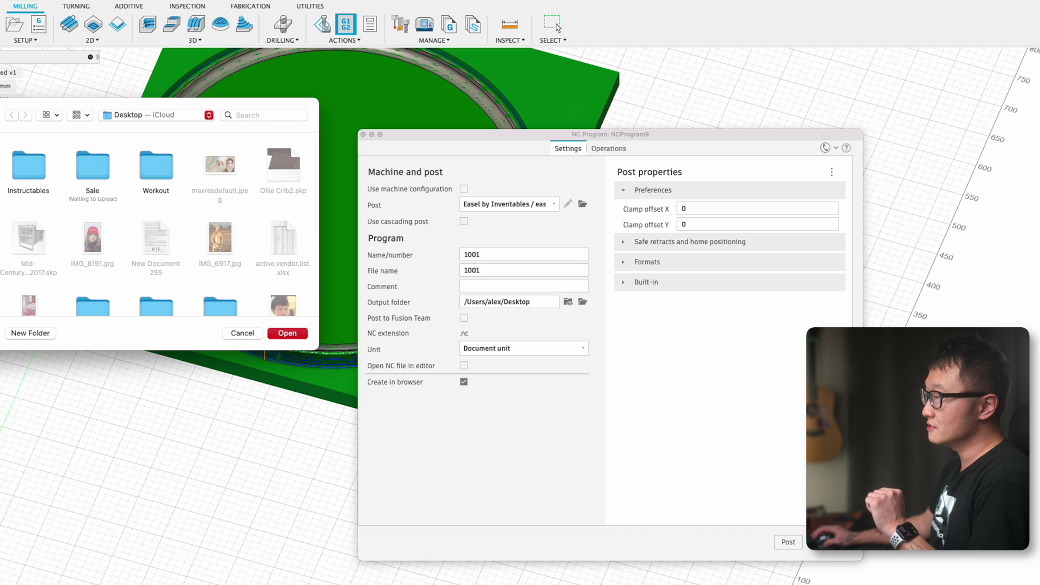
click(283, 334)
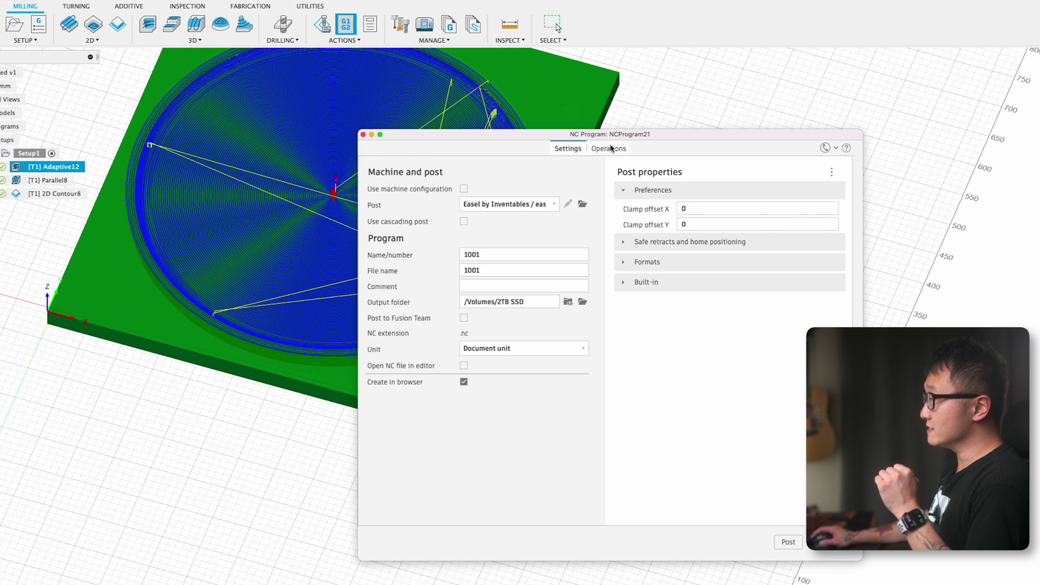
Step: Include only the Adaptive12 operation in the NC program, excluding Parallel8 and 2D Contour8
click(400, 197)
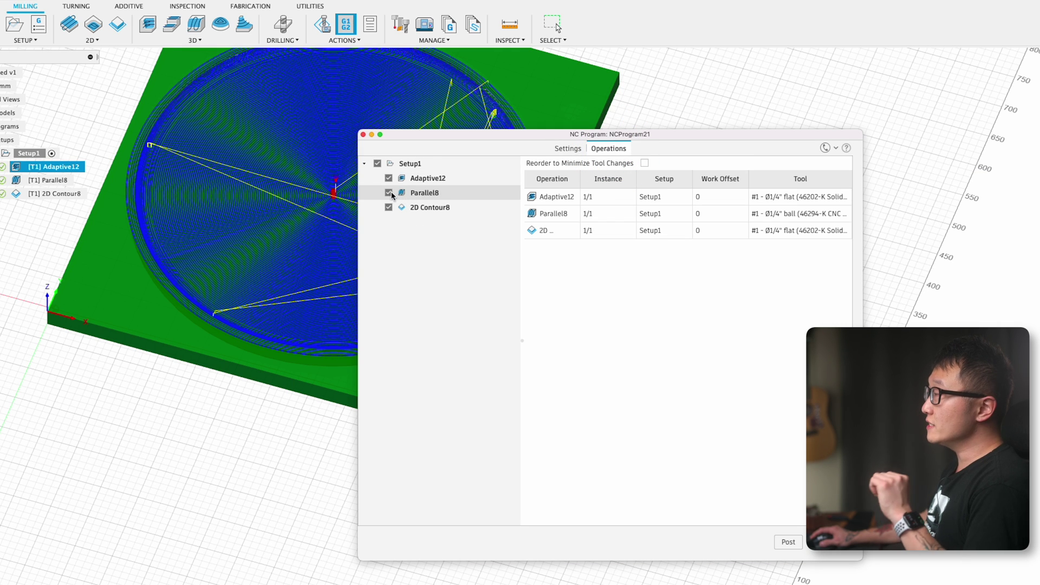
click(389, 193)
click(389, 208)
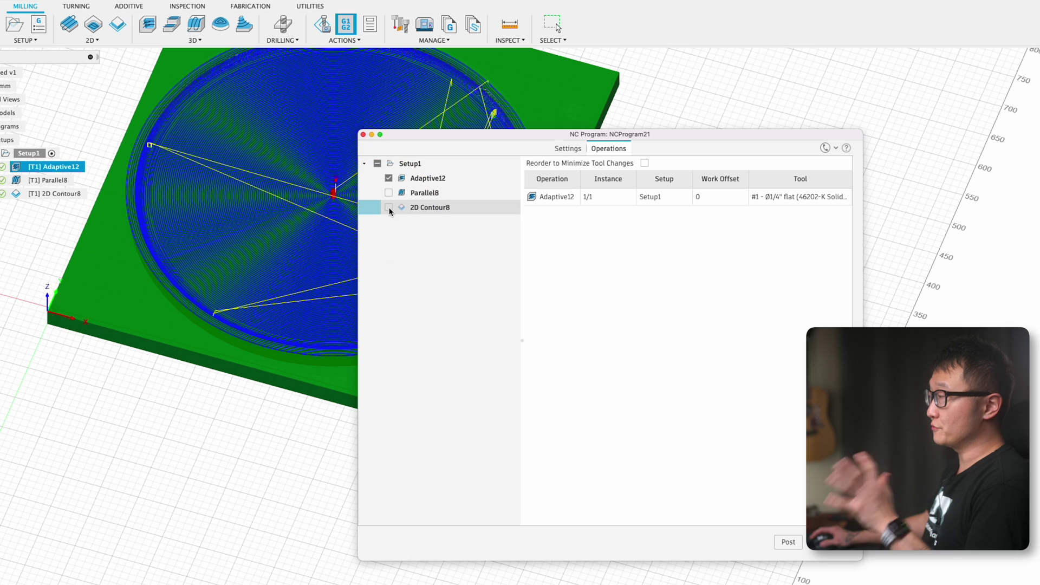
click(425, 179)
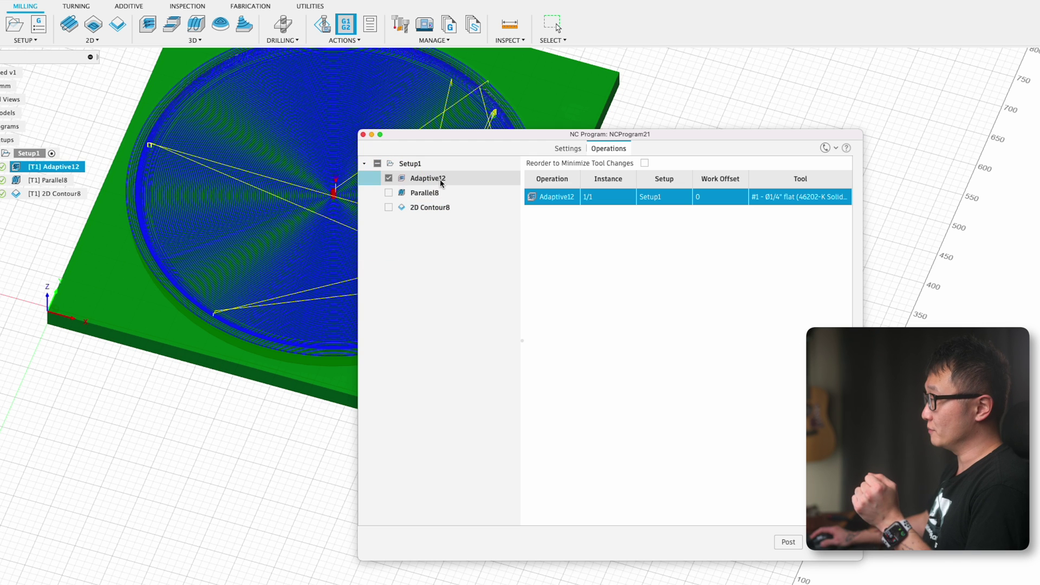
Step: Name the file Adaptive, post it, and check Adaptive.nc in Finder
click(568, 149)
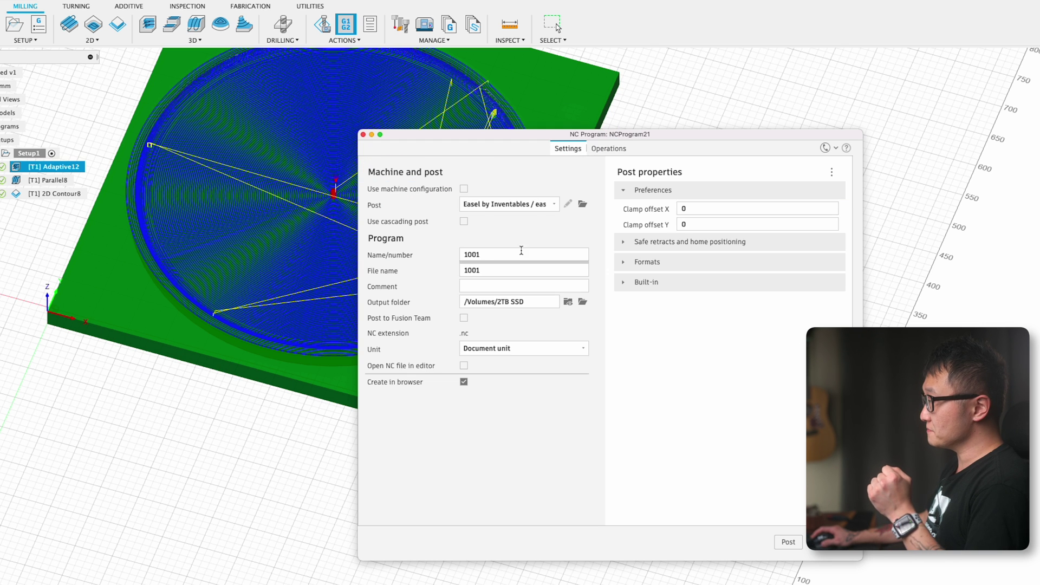
double_click(490, 273)
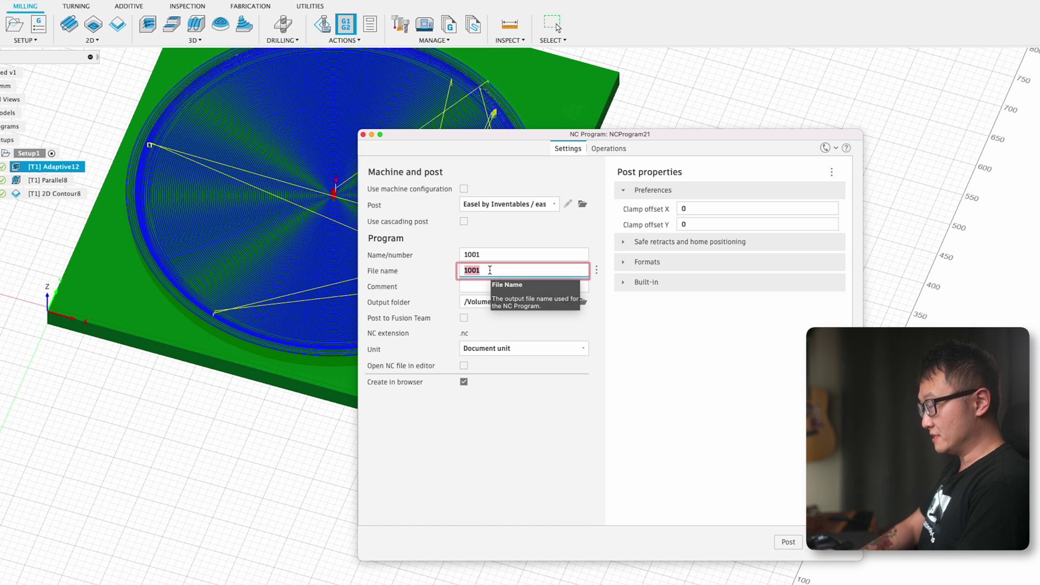
text(Adaptive)
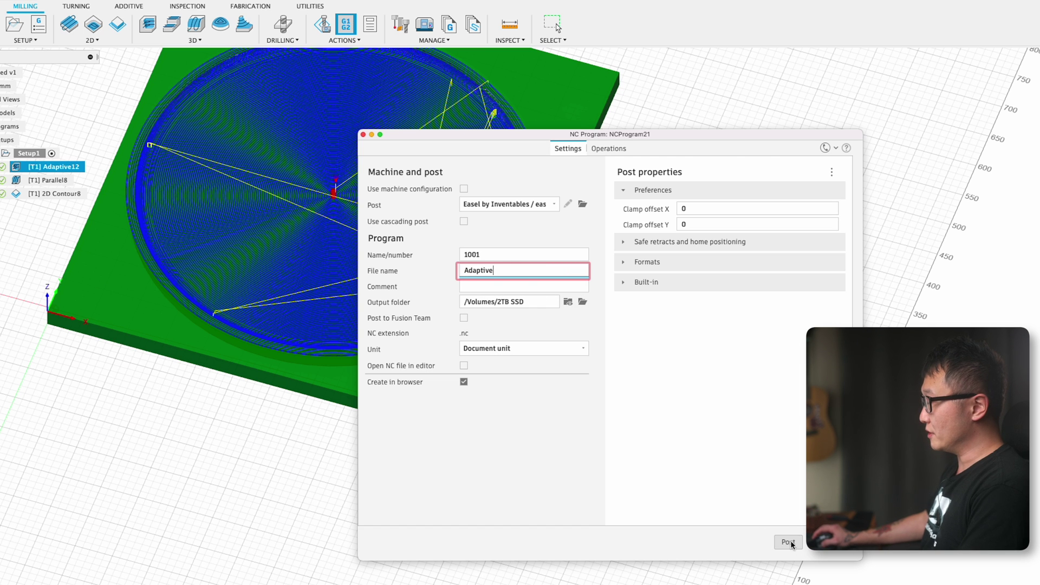
click(789, 542)
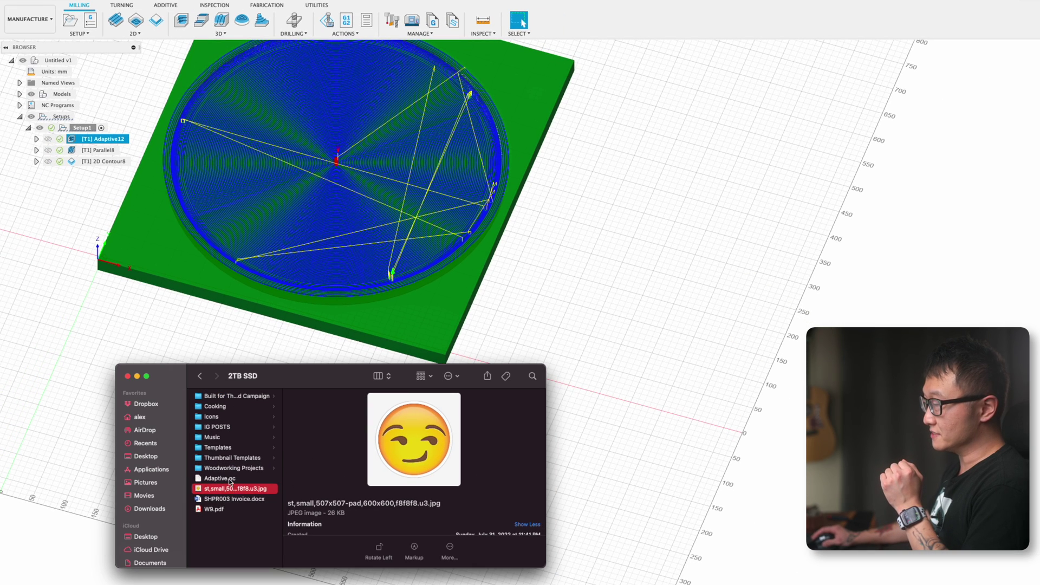
click(220, 478)
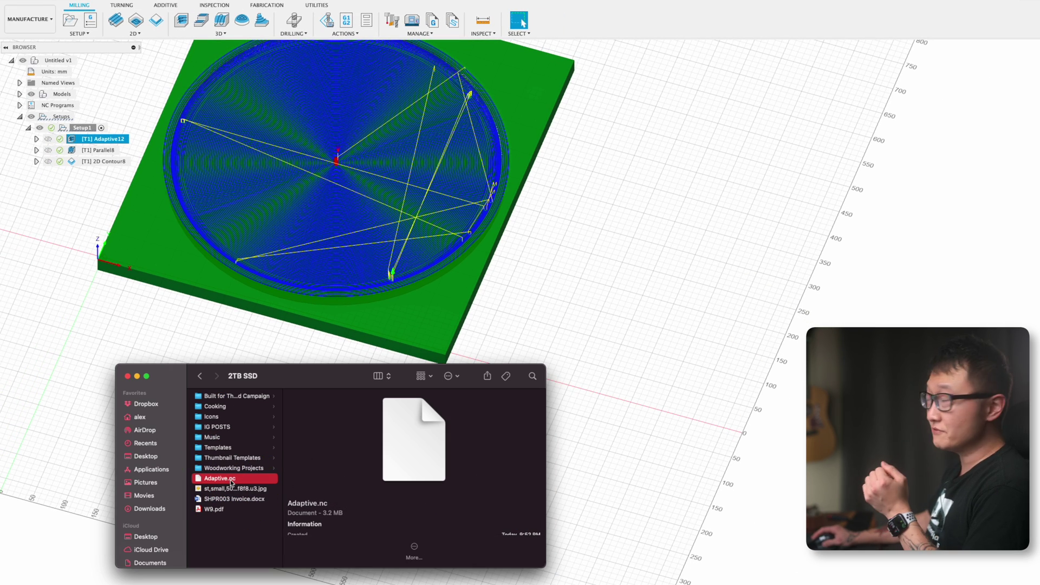
click(137, 377)
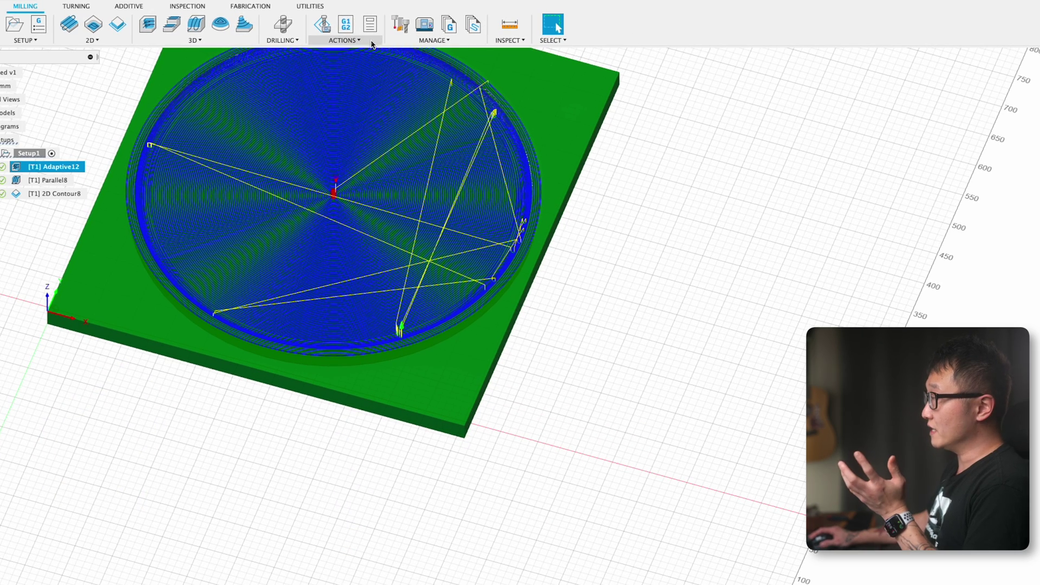
Step: Start a new post that includes only the Parallel8 operation
click(373, 44)
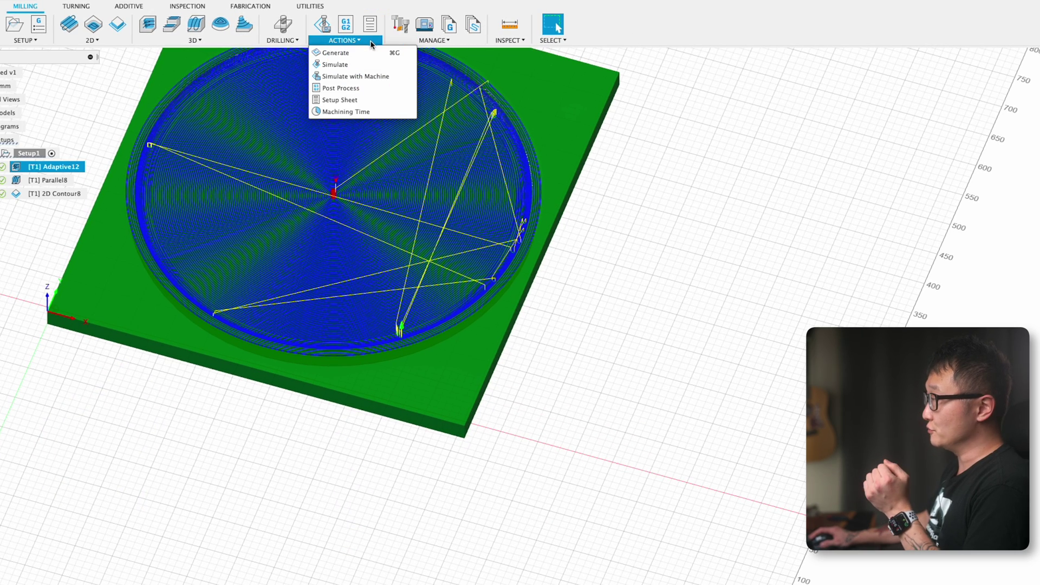
click(358, 88)
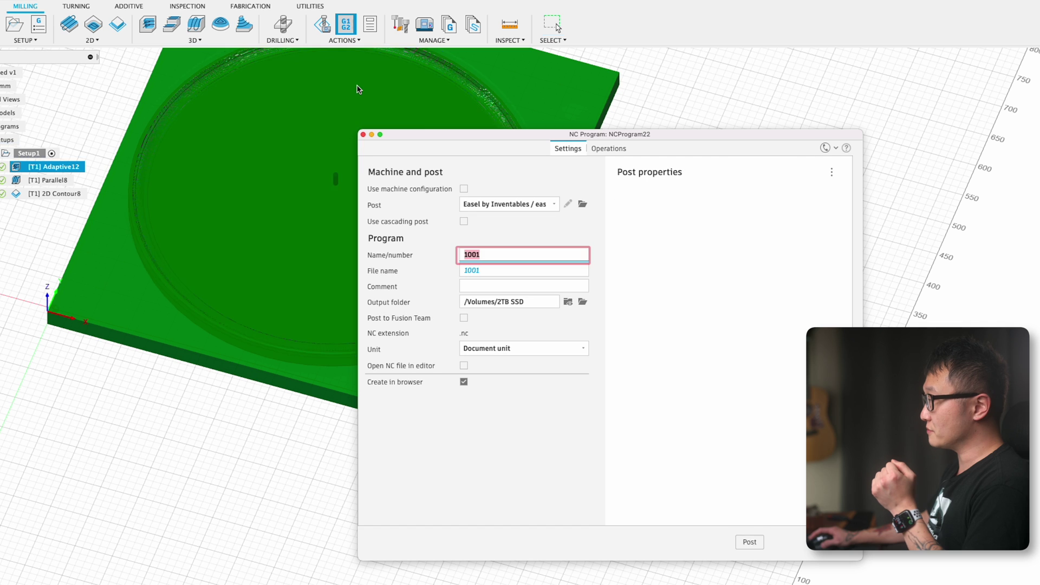
click(608, 149)
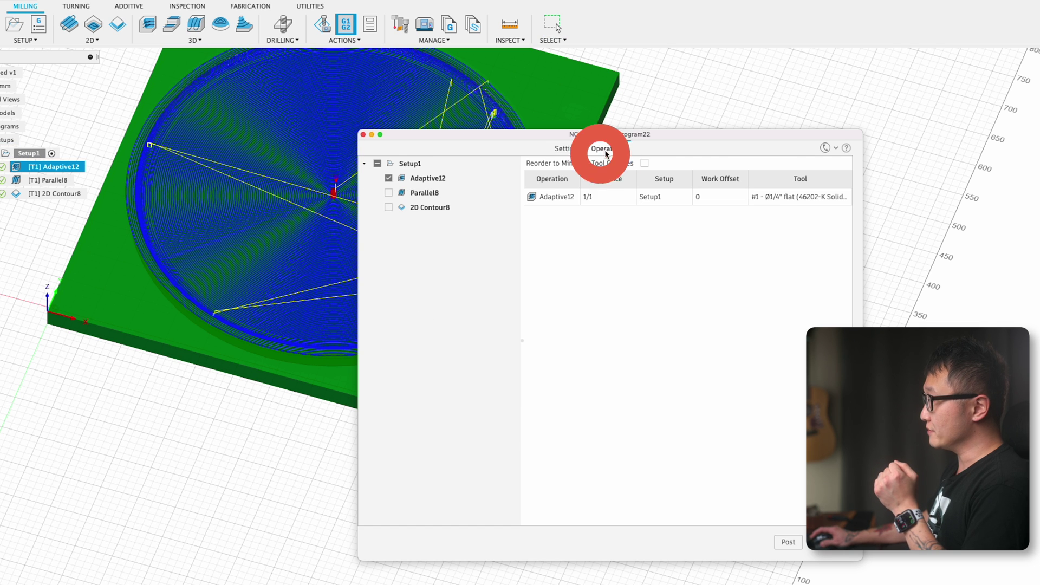
click(388, 193)
click(388, 178)
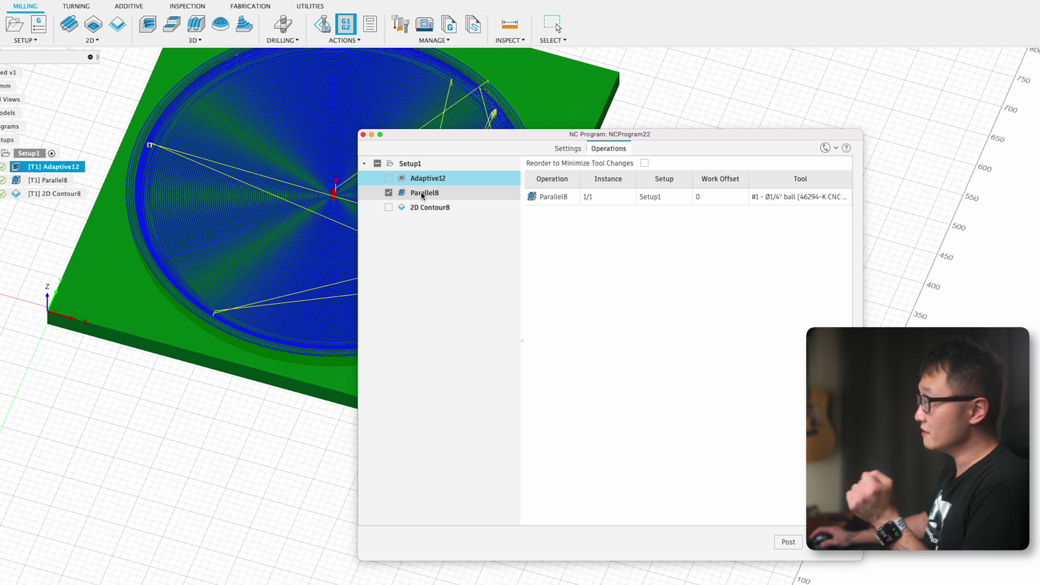
Step: Post it as Parallel.nc and confirm the 2 MB file in the 2TB SSD folder
click(560, 149)
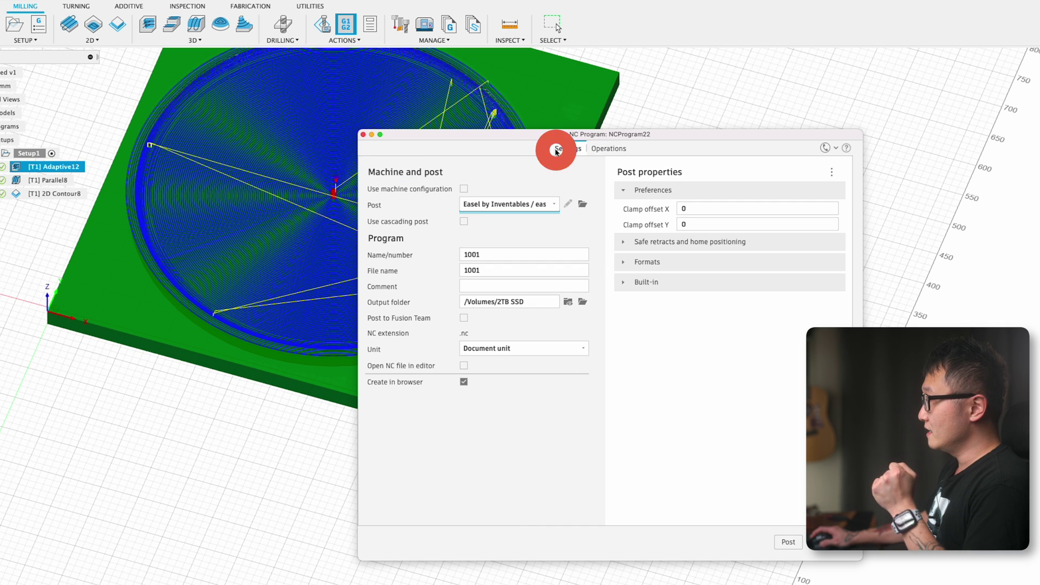
double_click(486, 269)
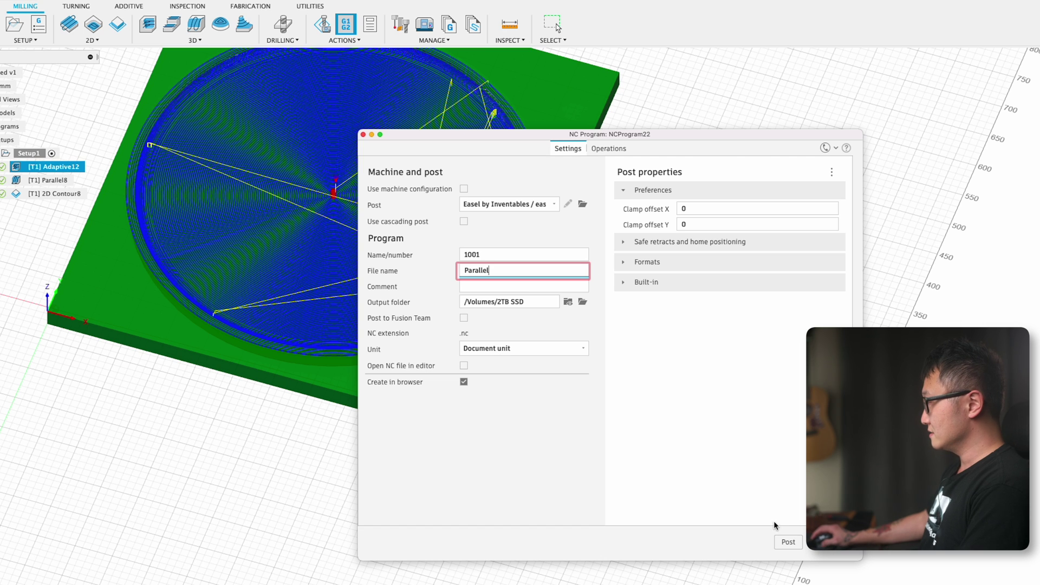
click(786, 542)
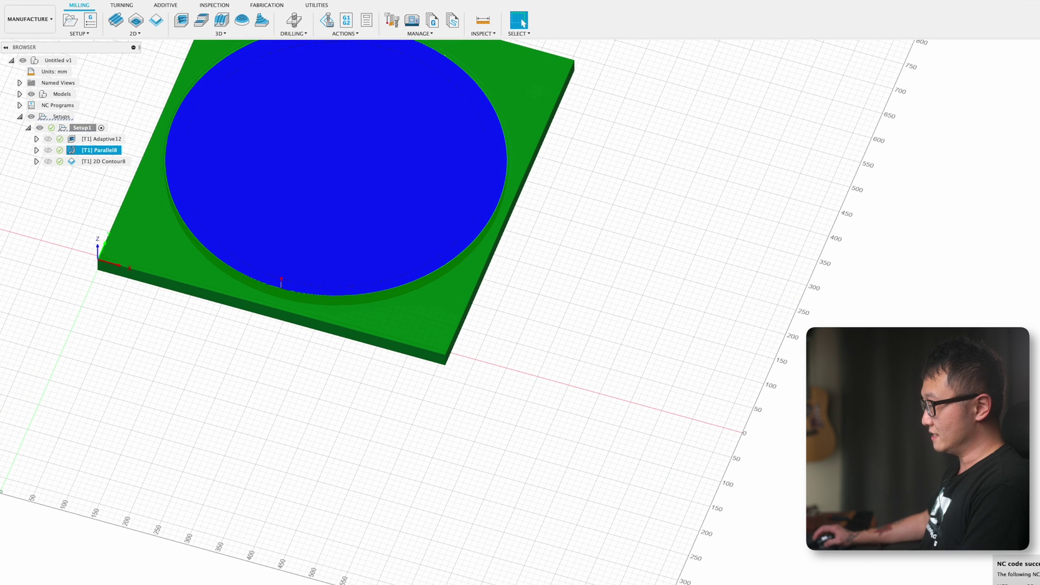
click(258, 580)
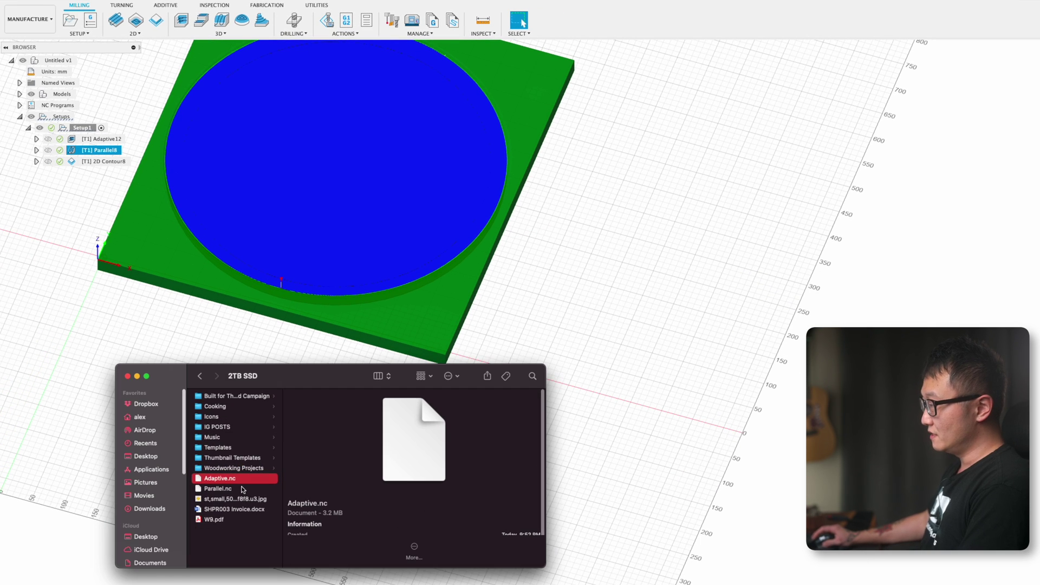
click(232, 489)
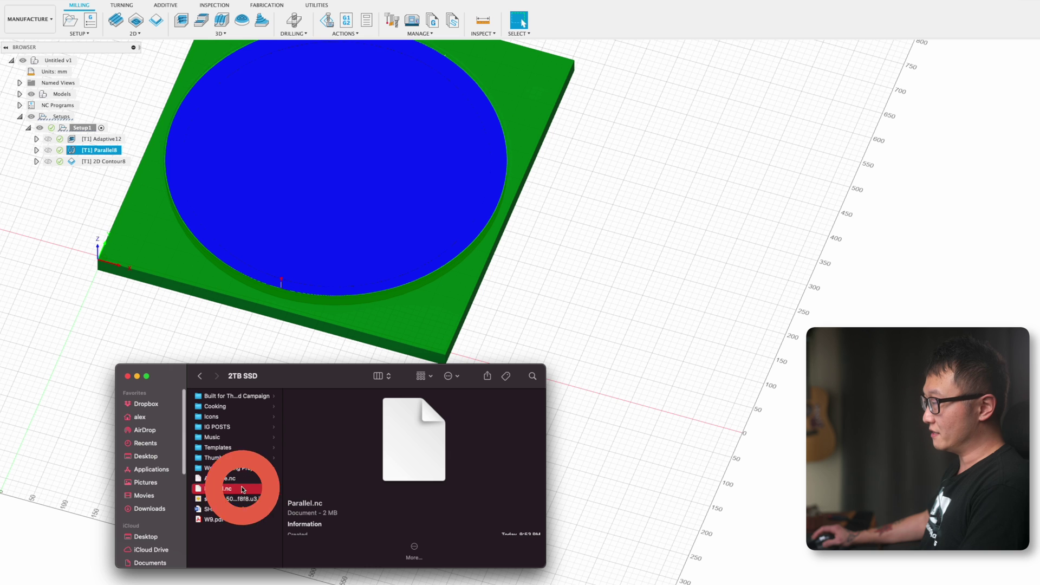
click(139, 377)
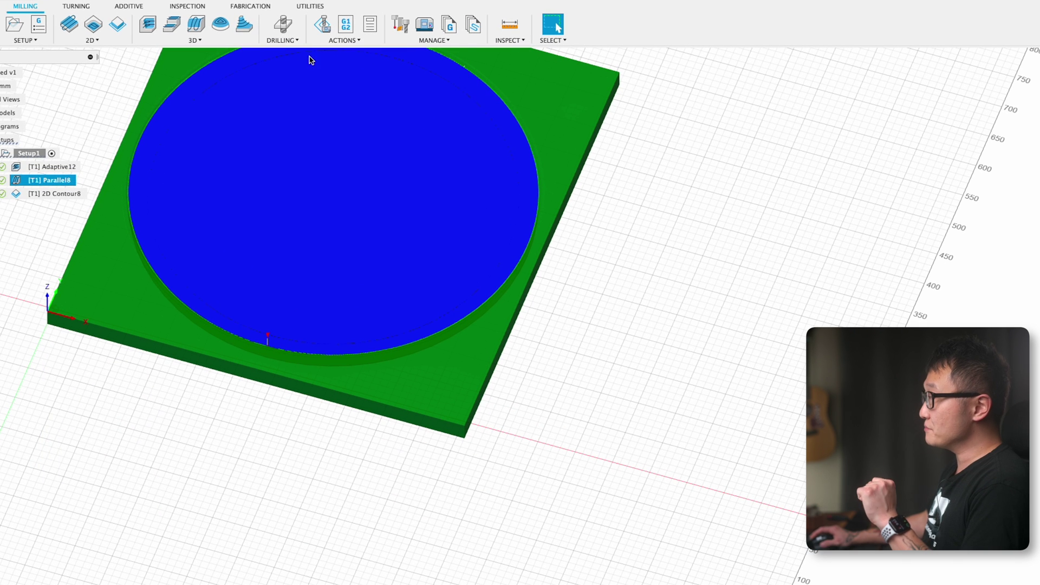
Step: Start a new post with only 2D Contour8 selected, excluding Parallel8
click(324, 42)
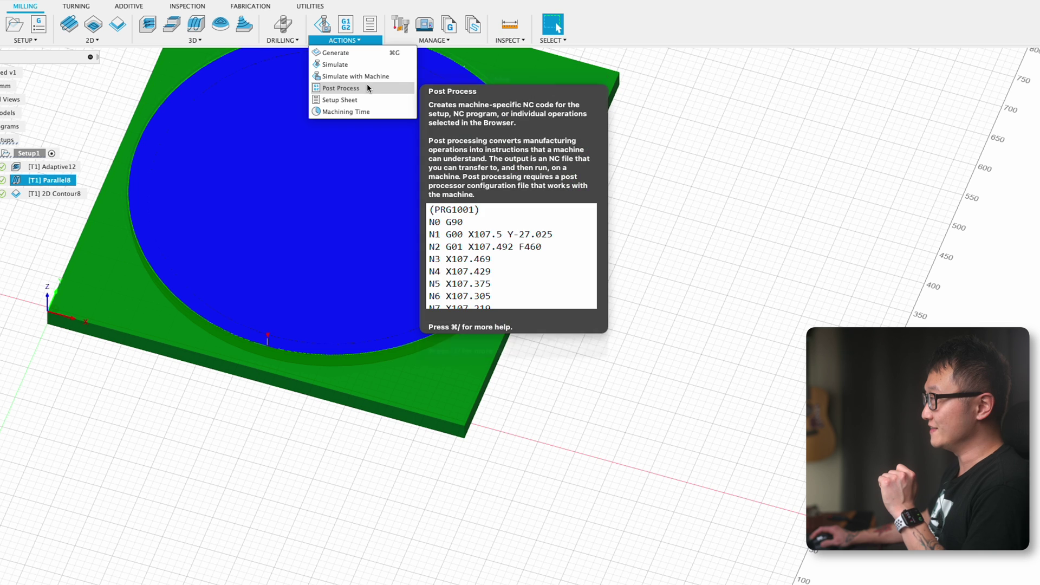
click(364, 84)
click(601, 152)
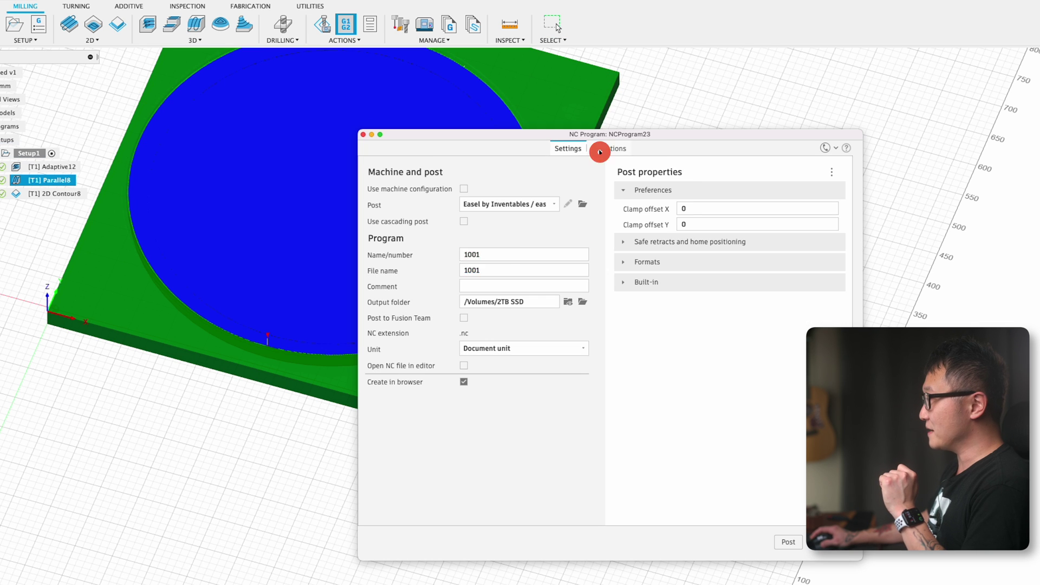
click(390, 193)
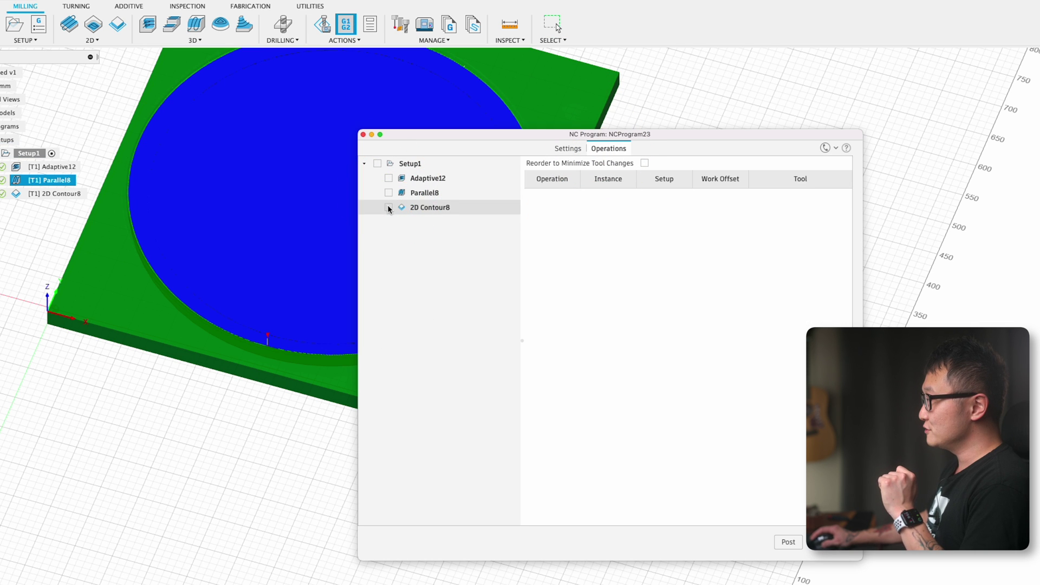
click(389, 207)
Step: Name the file contour, post it, and verify contour.nc in Finder
click(567, 149)
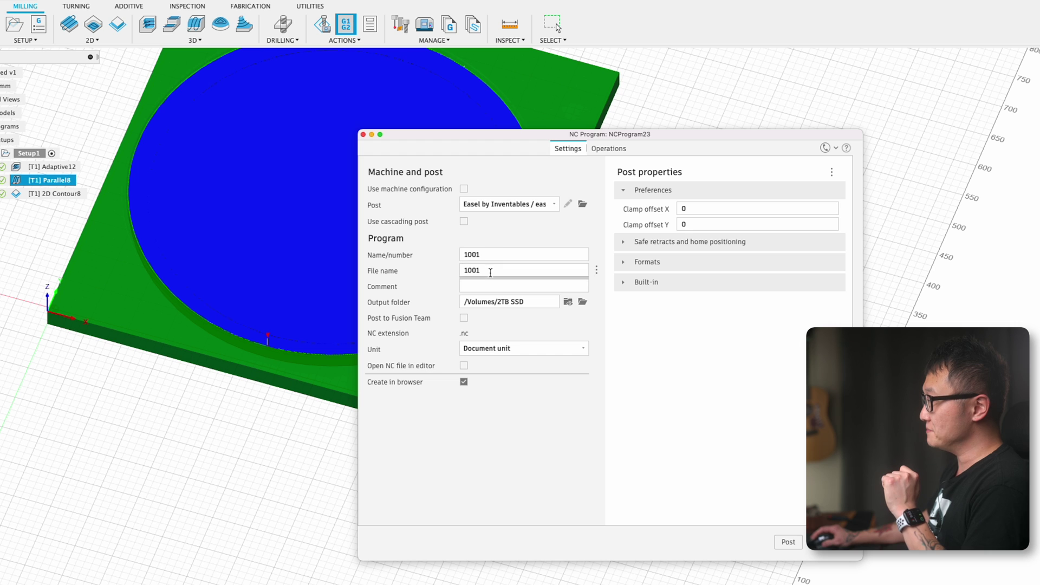
double_click(491, 270)
text(con)
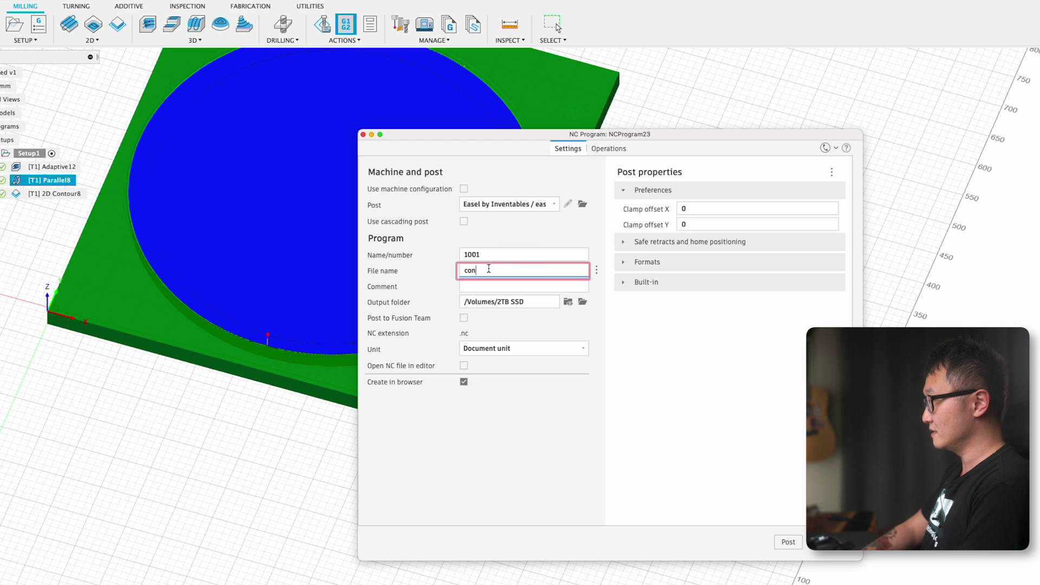
text(tour)
key(Return)
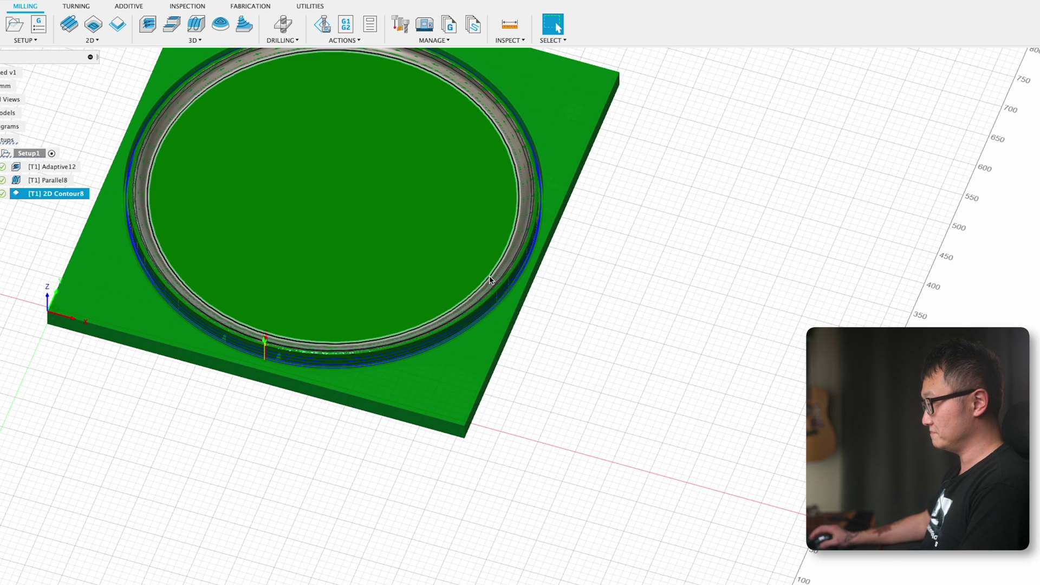
click(238, 579)
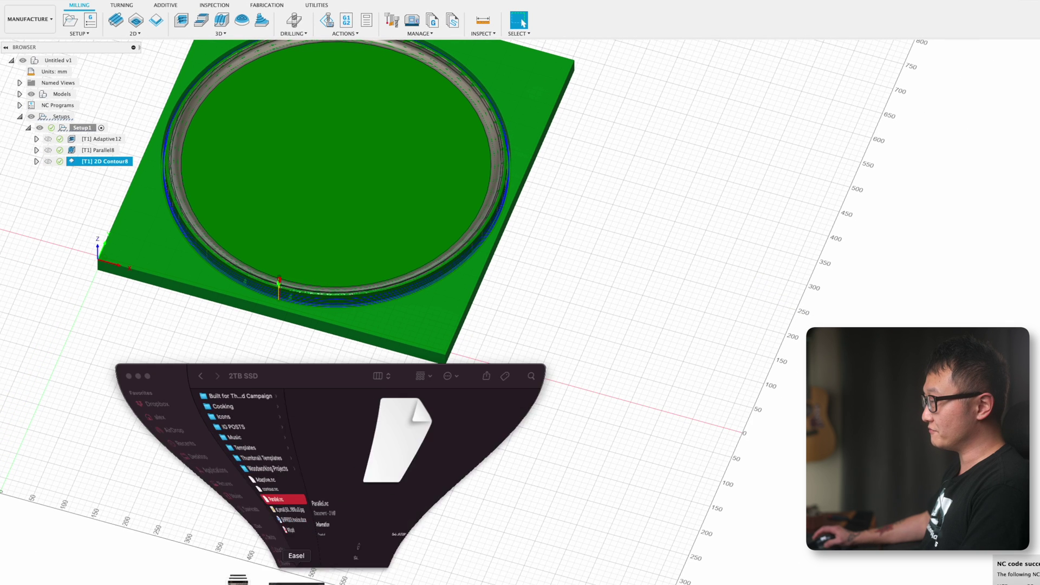
click(138, 377)
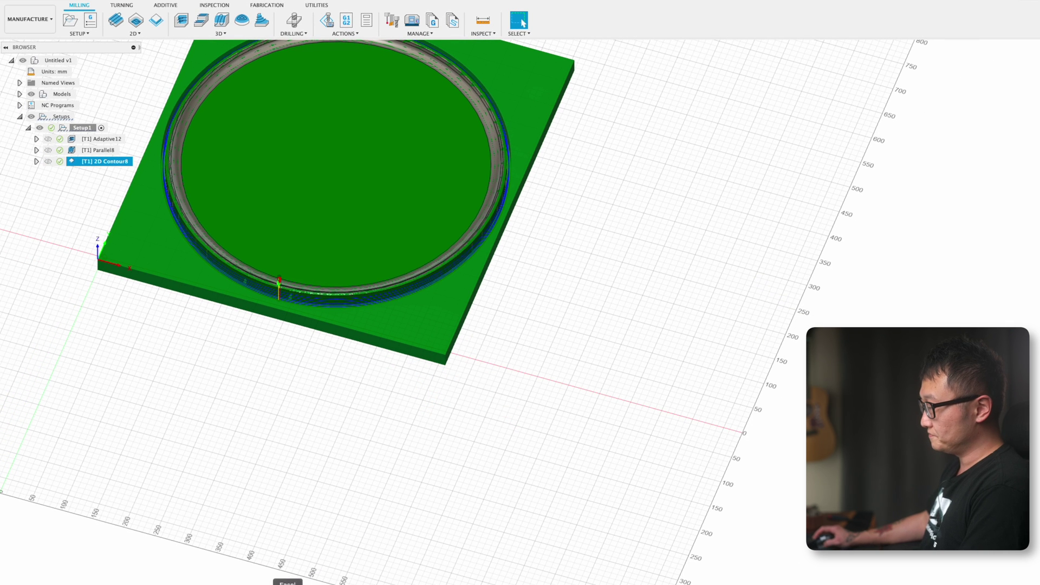
Step: In Easel, create a new project and import Adaptive.nc as its g-code toolpath
click(294, 579)
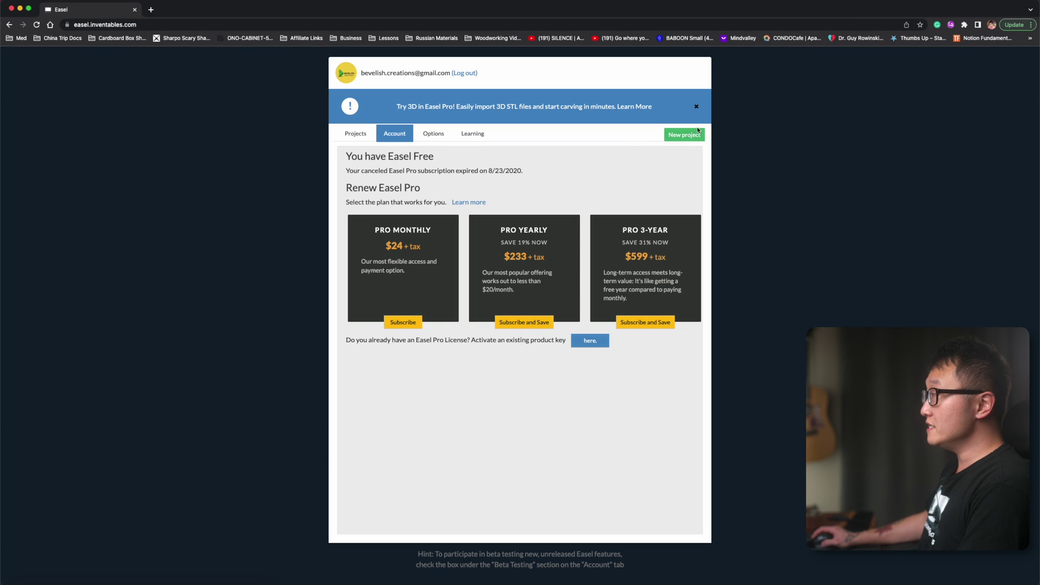
click(685, 135)
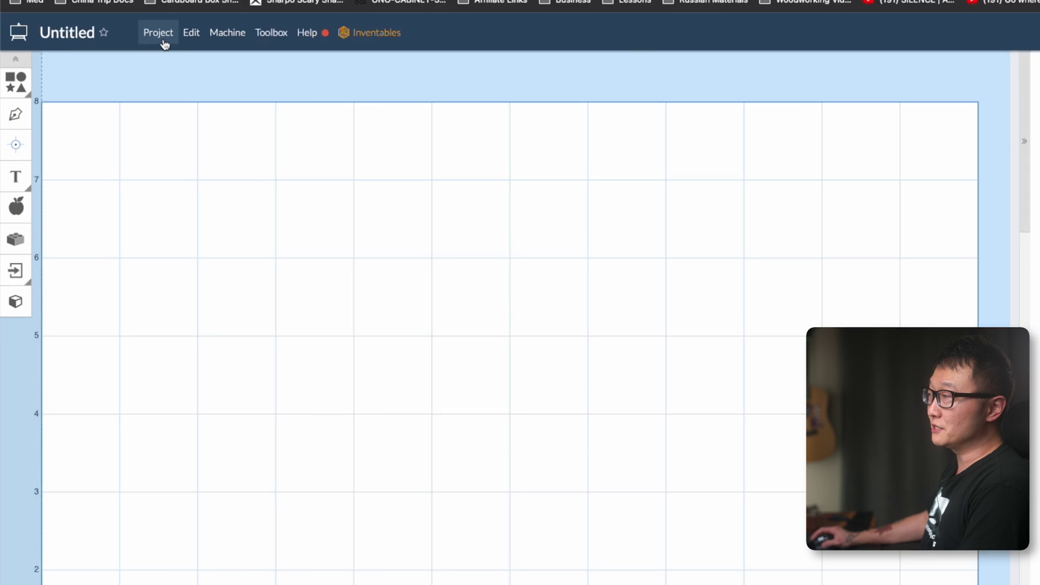
click(97, 59)
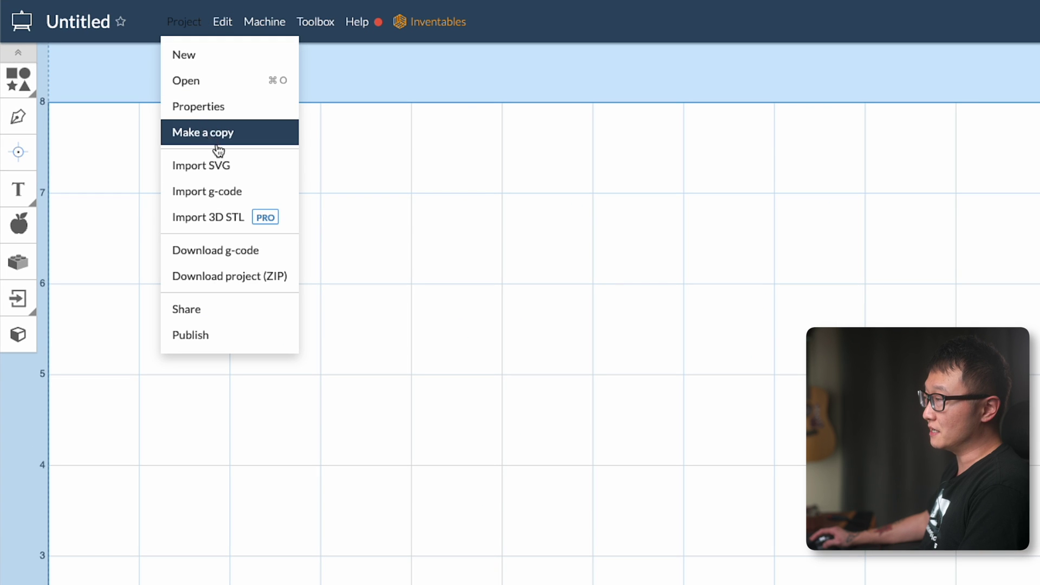
click(241, 195)
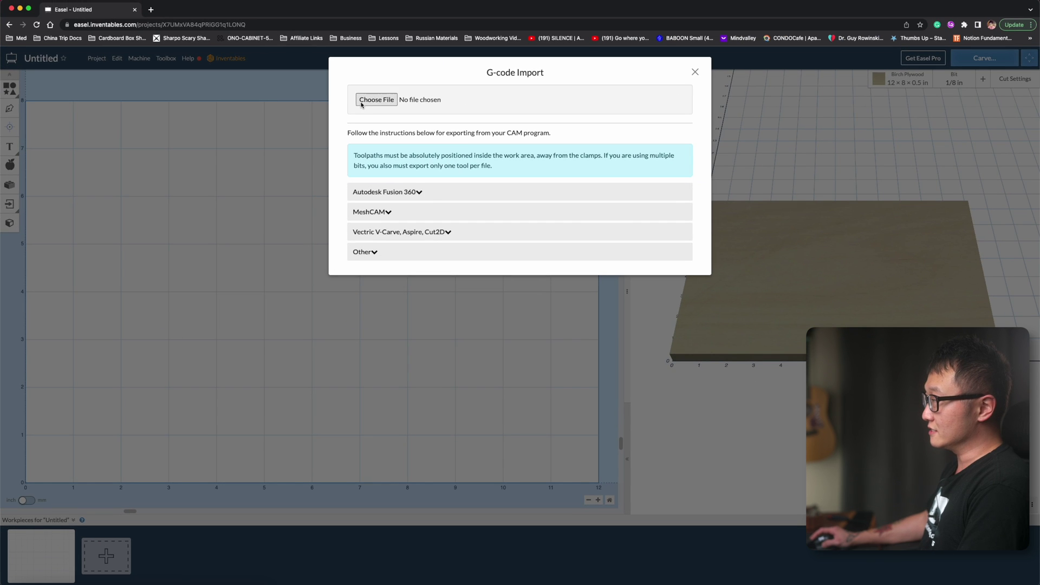
click(362, 102)
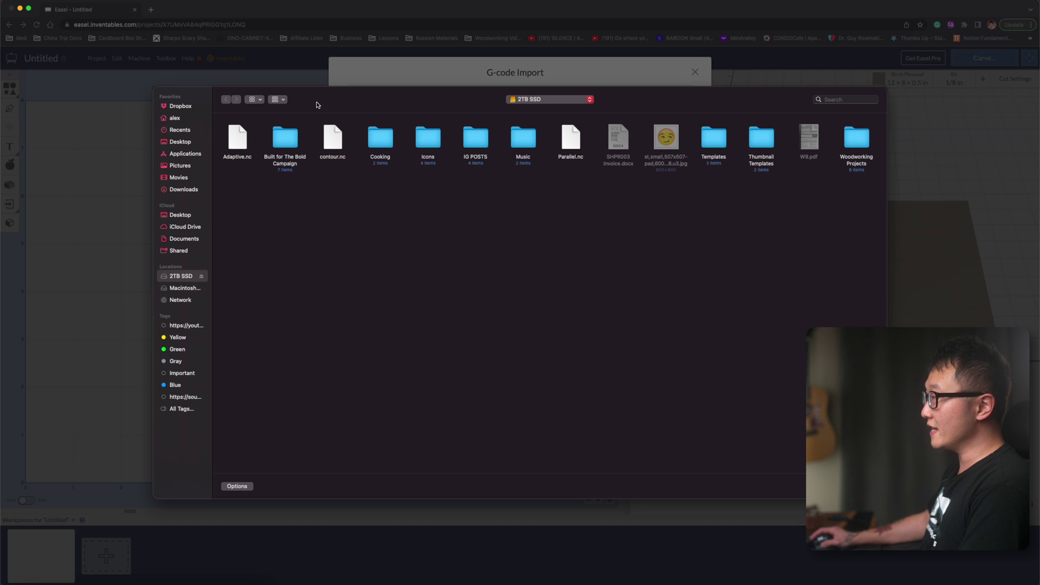
click(243, 137)
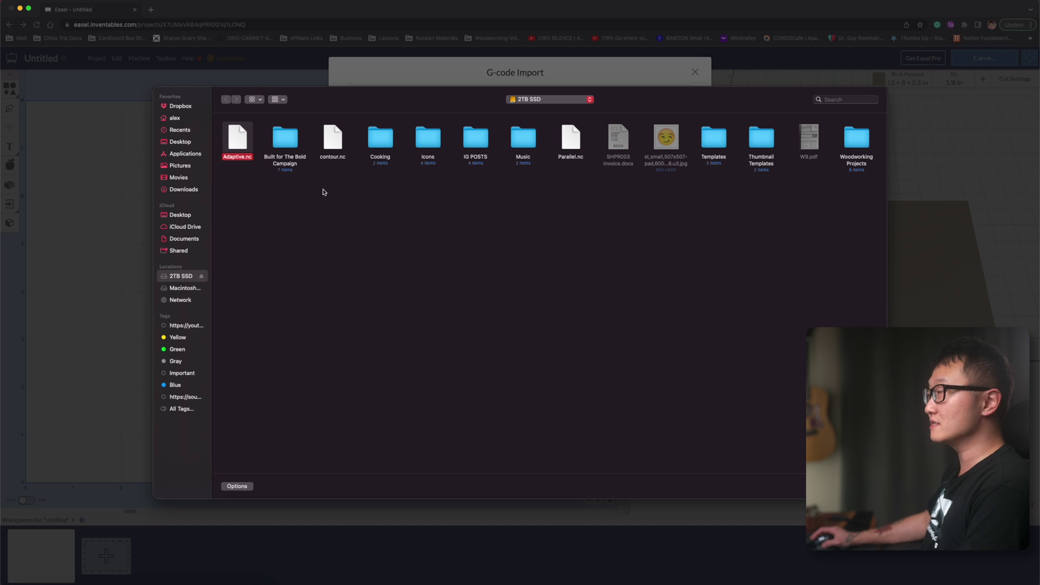
key(Return)
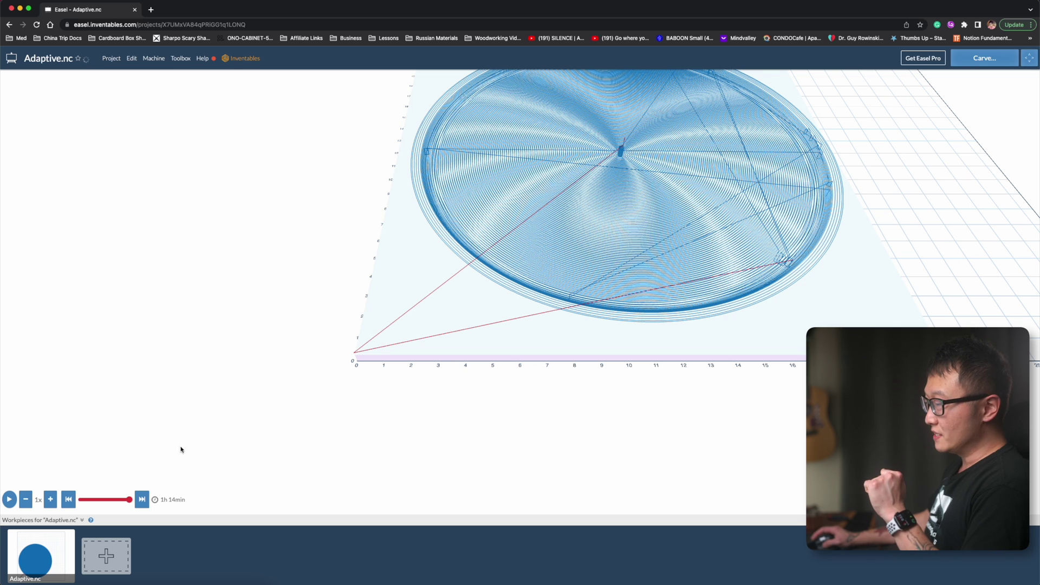
Step: Add a second workpiece and import Parallel.nc into it as g-code
click(106, 560)
click(111, 58)
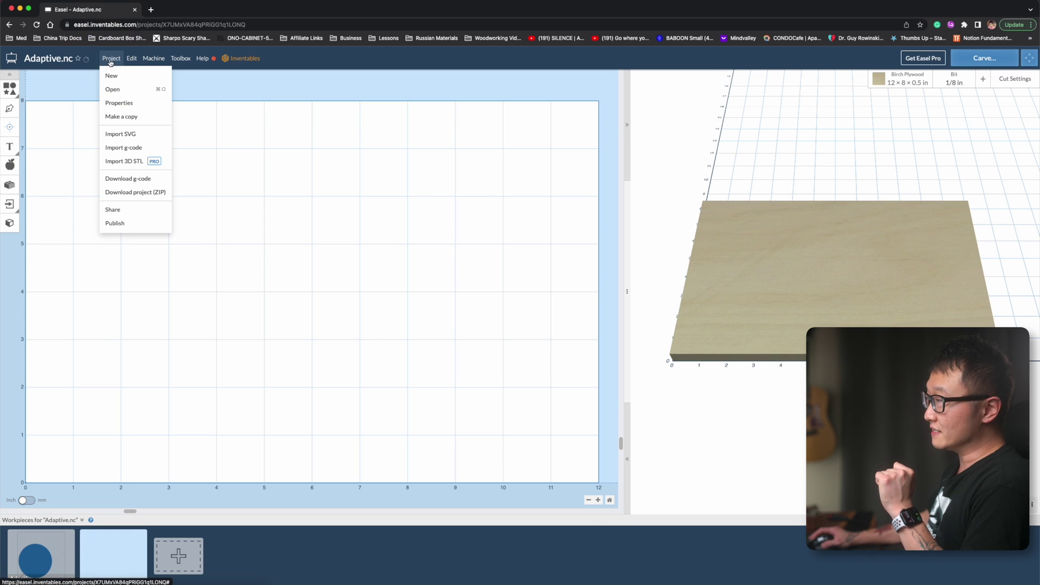
click(138, 150)
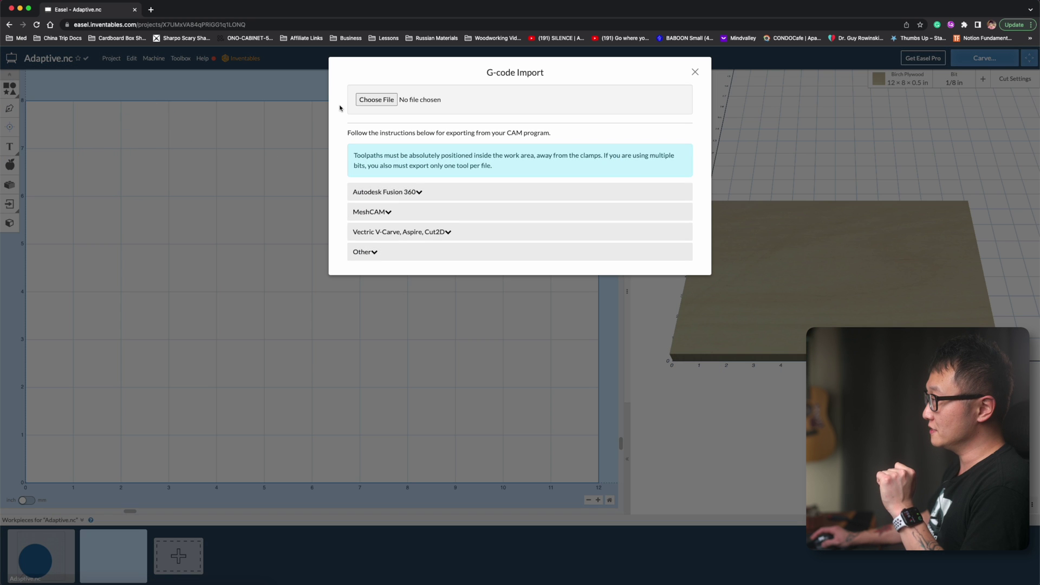
click(368, 100)
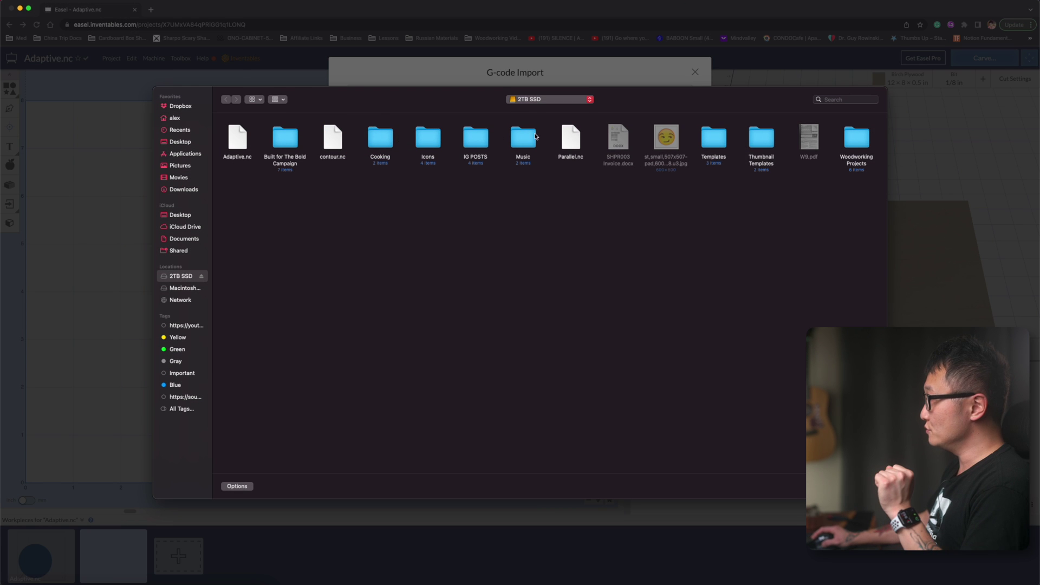
double_click(567, 139)
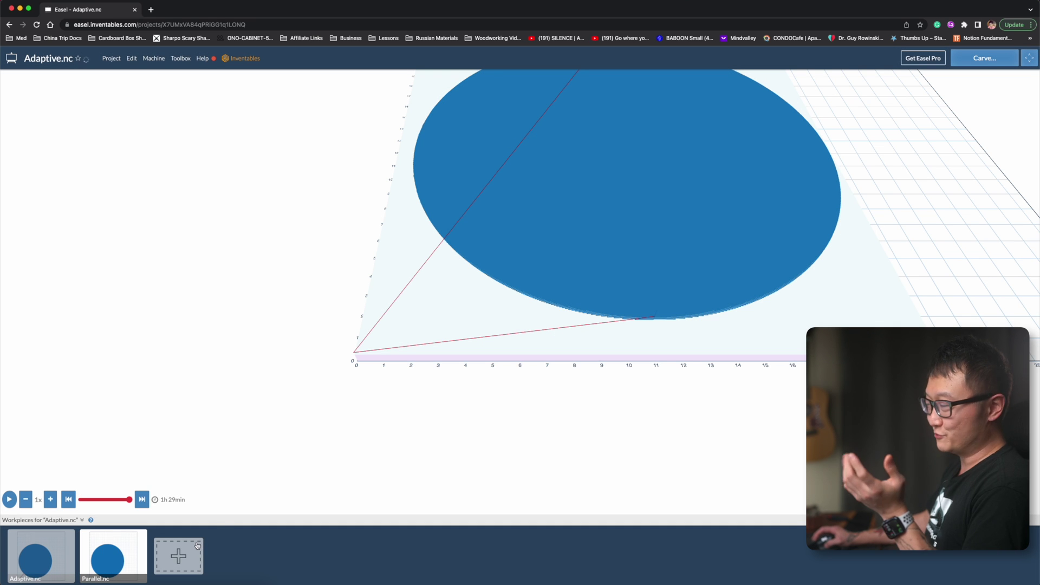
Step: Add a third workpiece and select contour.nc for its g-code import
click(197, 545)
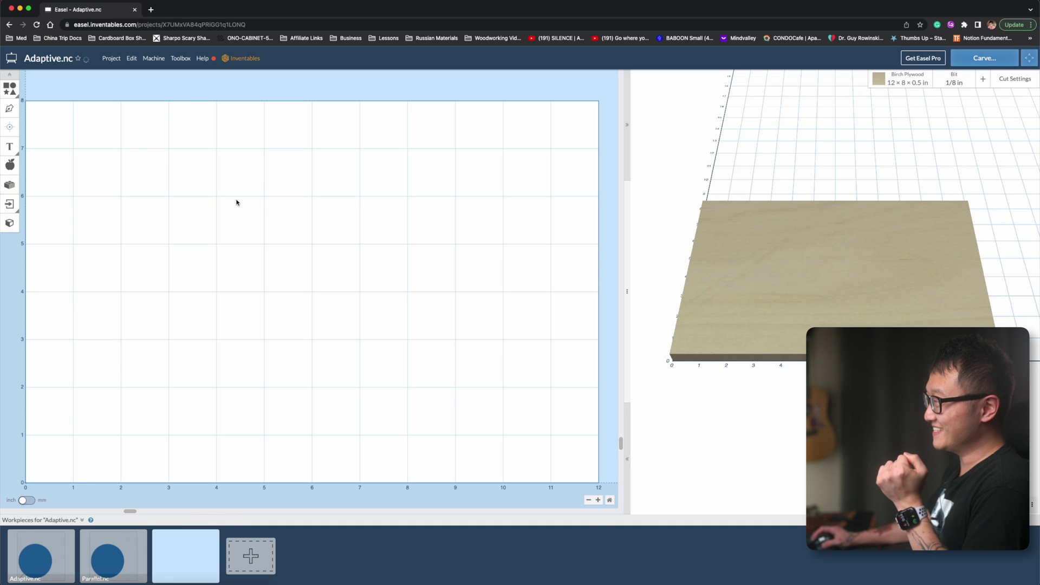
click(111, 58)
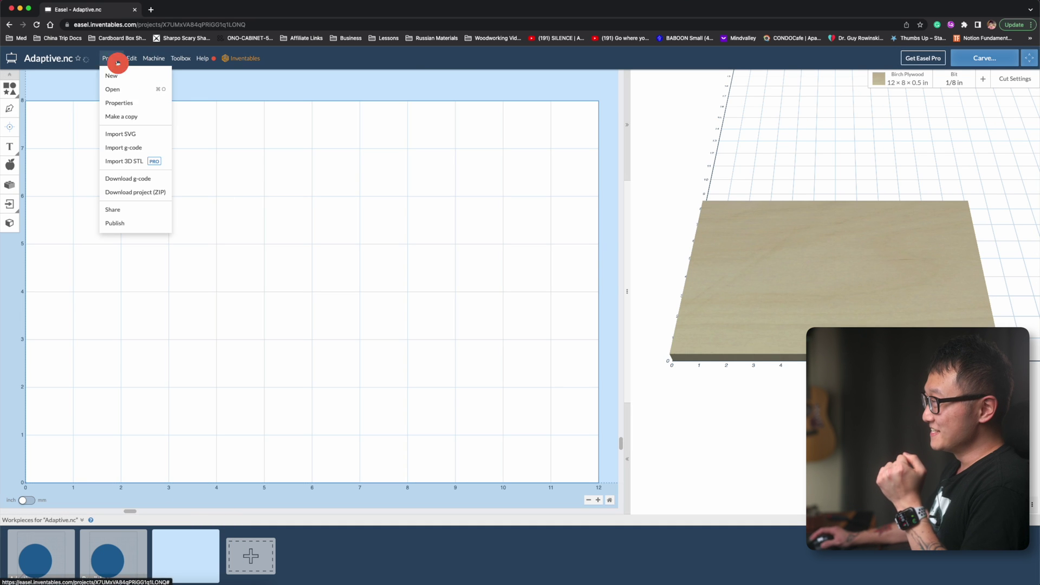
click(147, 148)
click(376, 100)
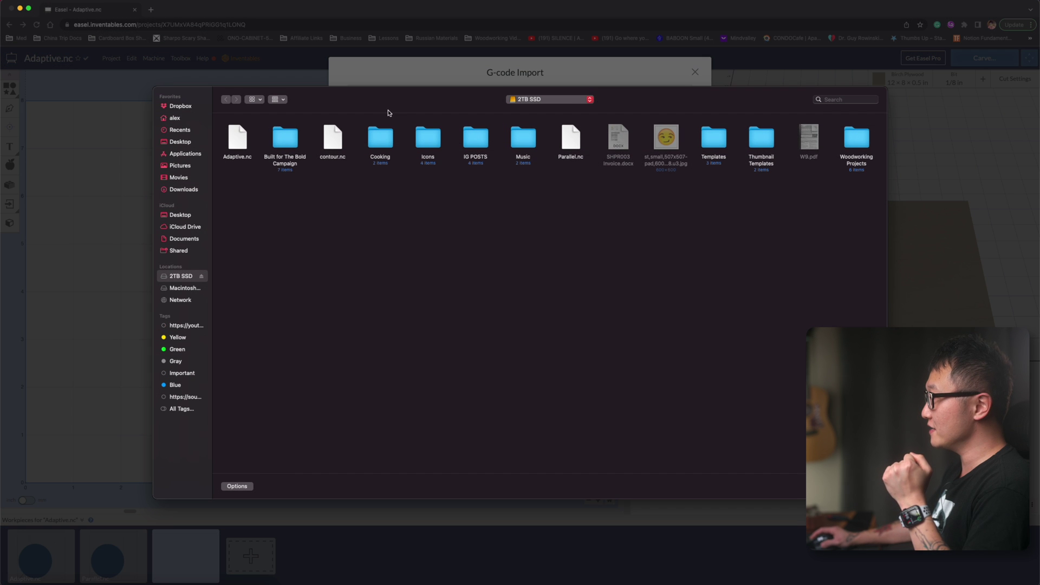
click(334, 135)
double_click(336, 136)
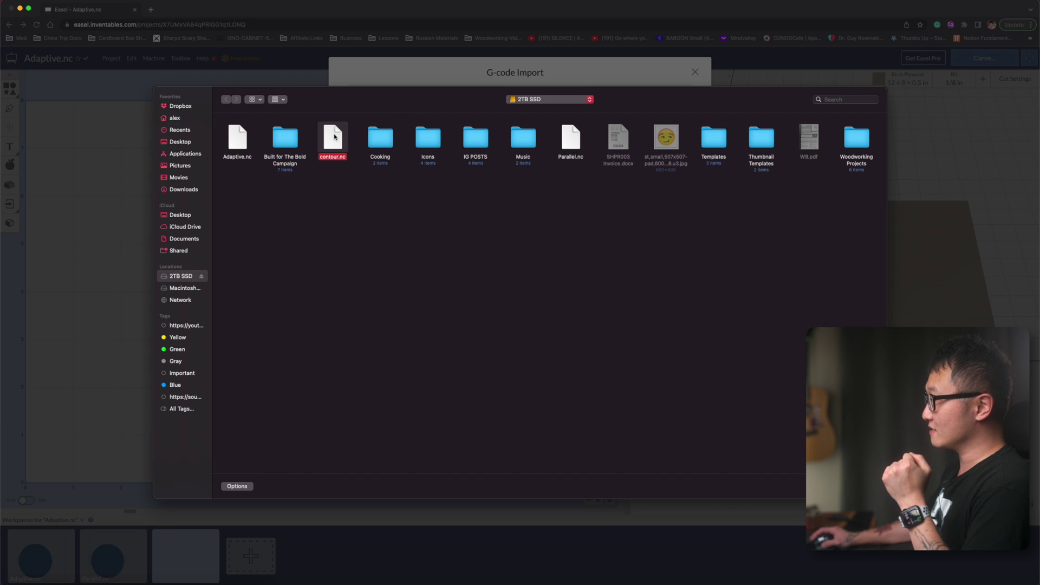